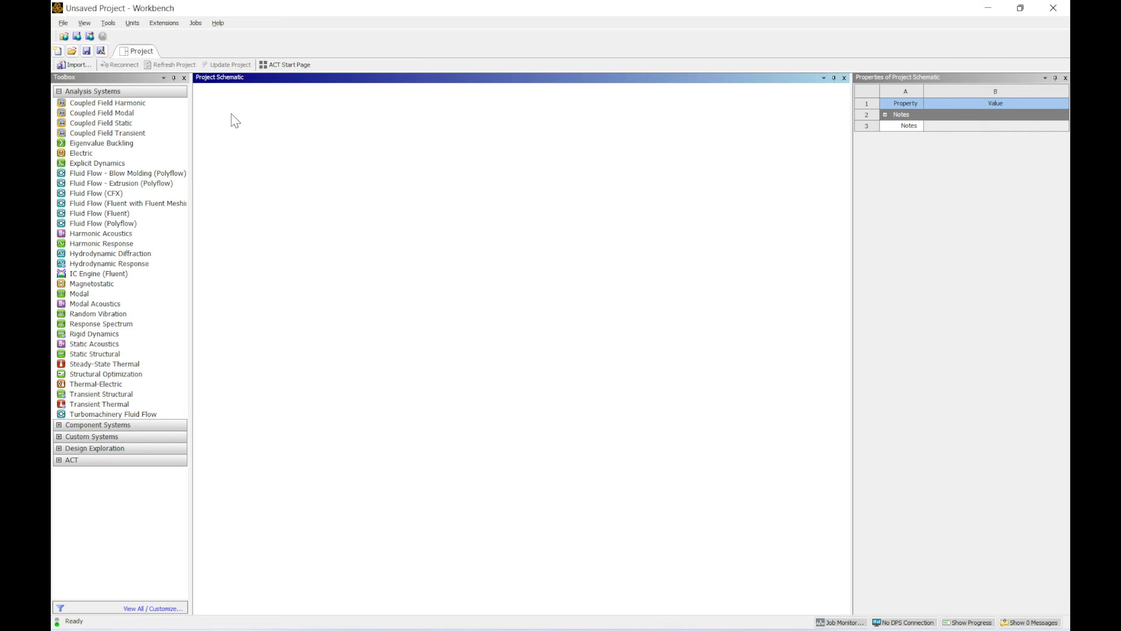
Step: Set the preferred geometry editor to DesignModeler in the Geometry Import options
{"action": "left_click", "coordinate": [108, 22]}
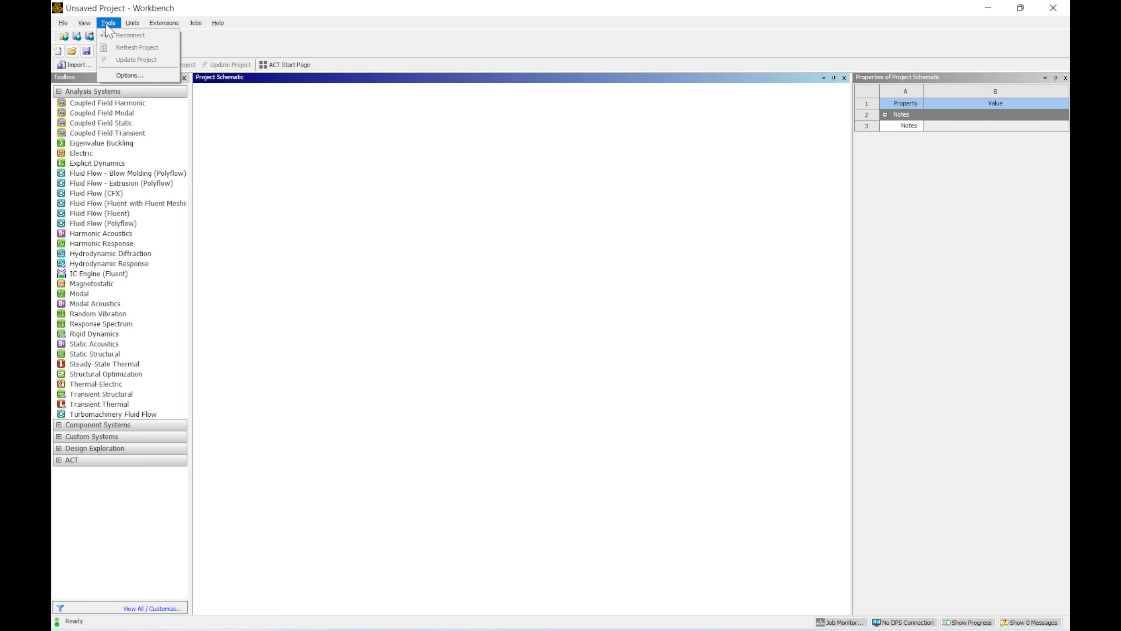
{"action": "left_click", "coordinate": [133, 77]}
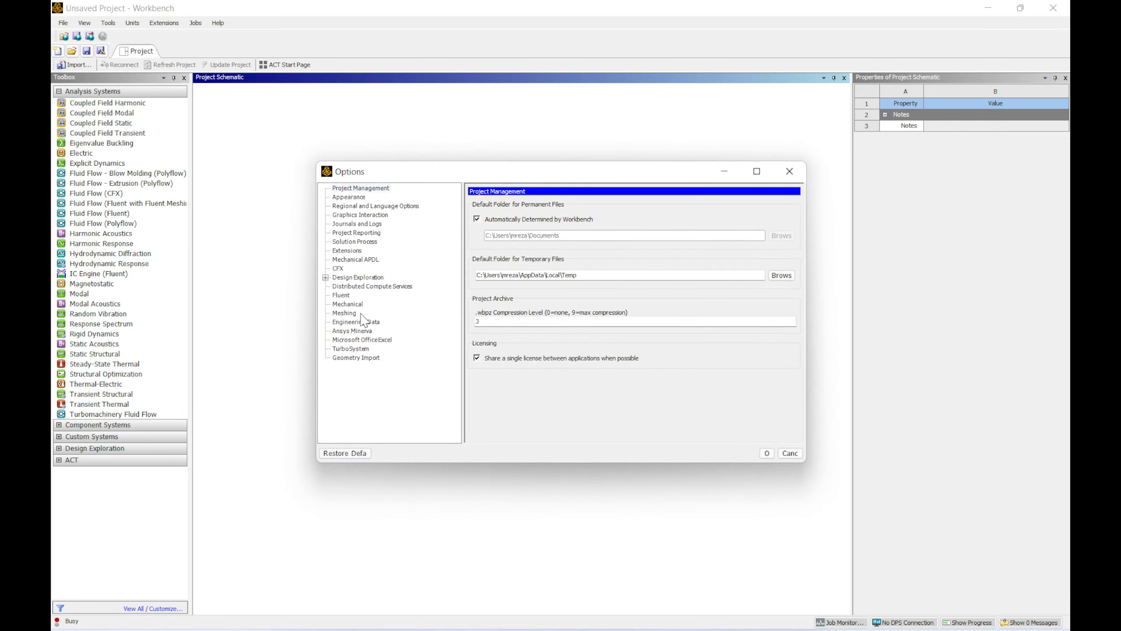
{"action": "left_click", "coordinate": [355, 358]}
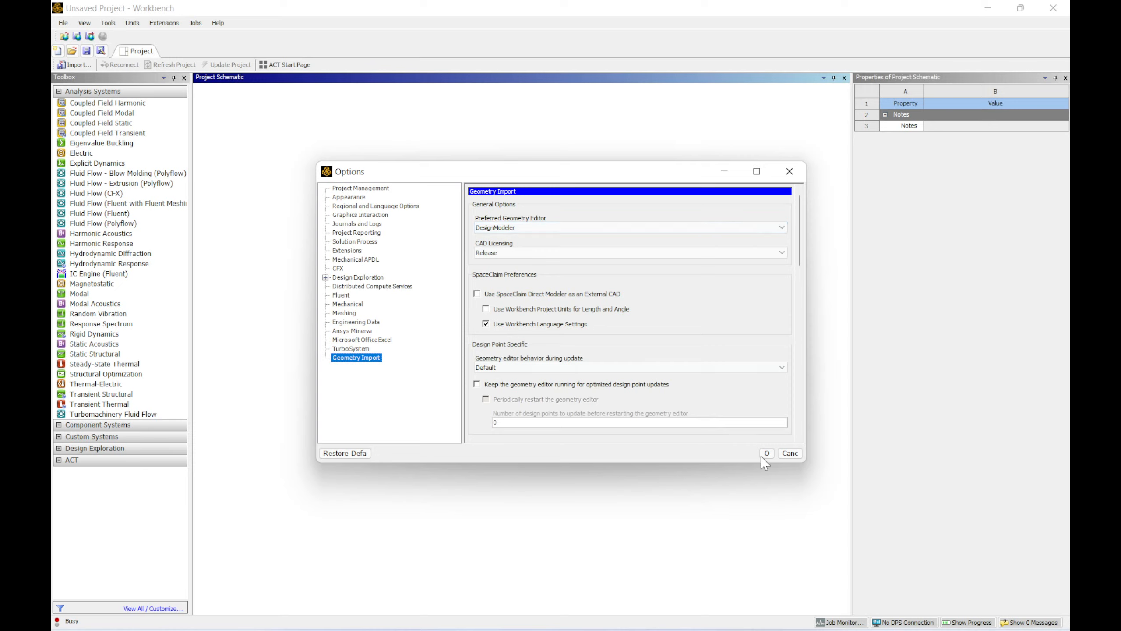
{"action": "left_click", "coordinate": [536, 229]}
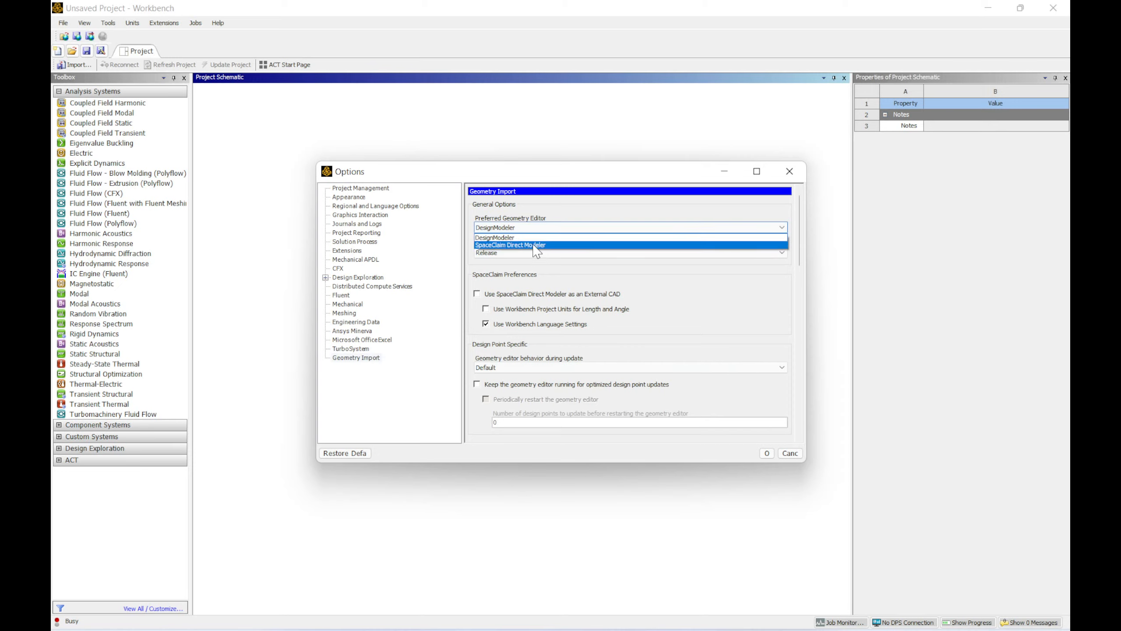
{"action": "left_click", "coordinate": [536, 238]}
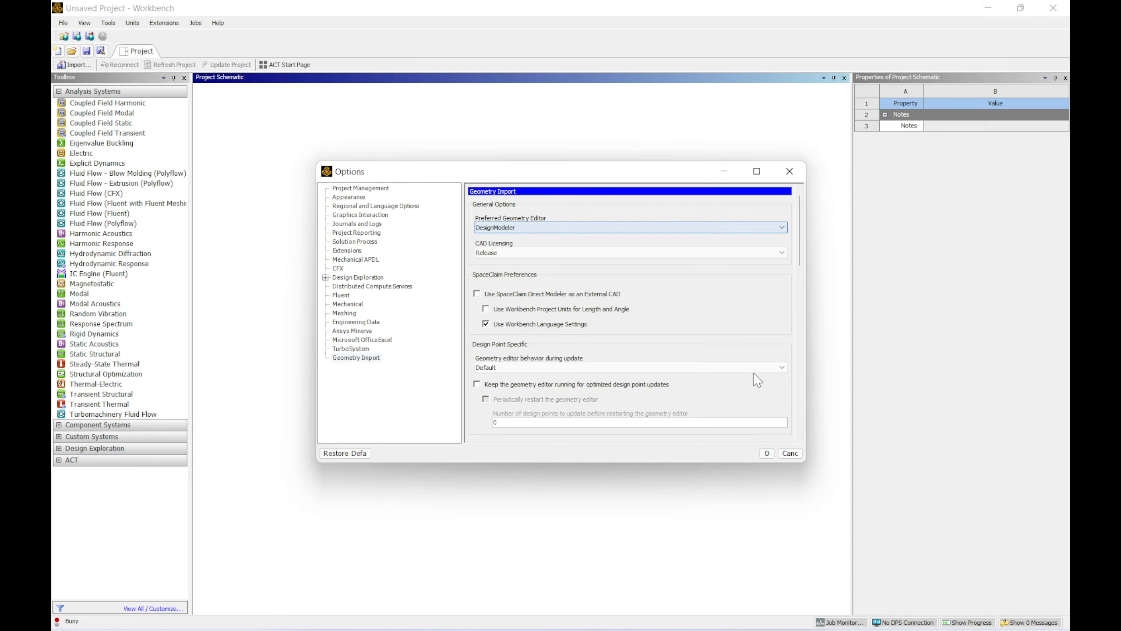
{"action": "left_click", "coordinate": [765, 457]}
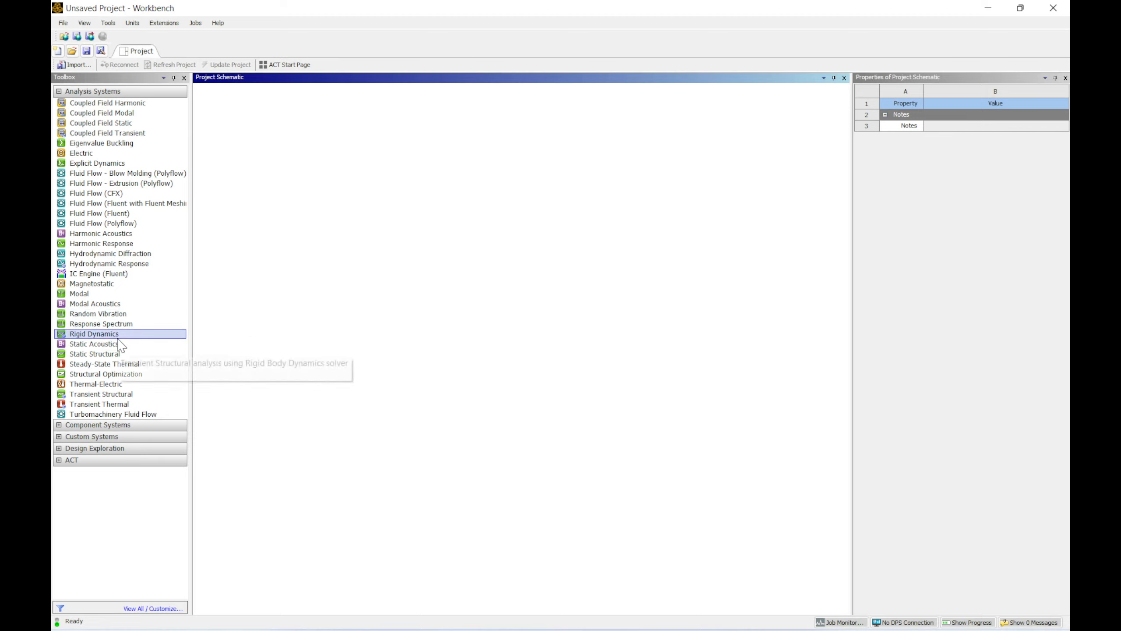
Step: Add a Fluid Flow (Fluent) analysis system to the schematic and rename it Project 1
{"action": "double_click", "coordinate": [92, 213]}
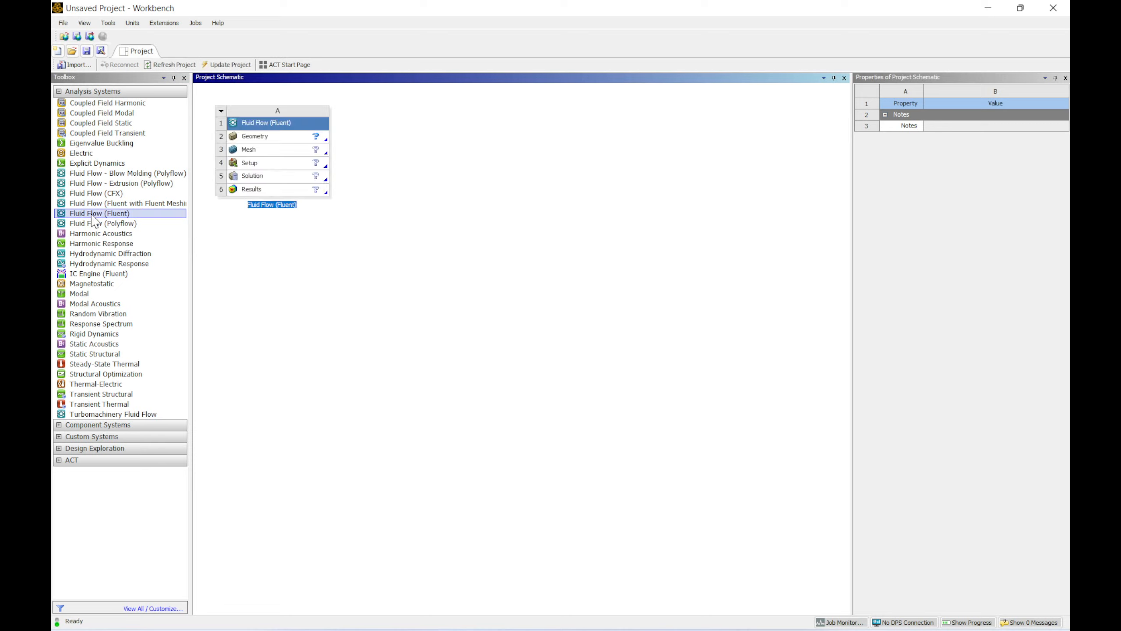
{"action": "double_click", "coordinate": [281, 205]}
{"action": "triple_click", "coordinate": [282, 206]}
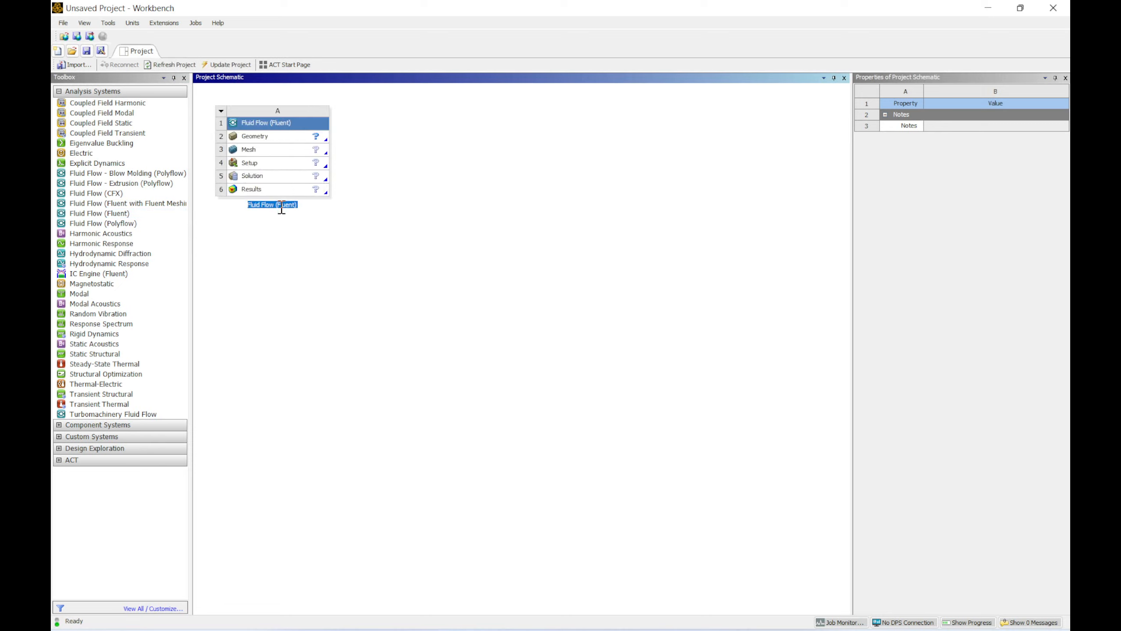
{"action": "key", "text": "BackSpace"}
Step: Set the geometry component's analysis type to 2D
{"action": "left_click", "coordinate": [288, 141]}
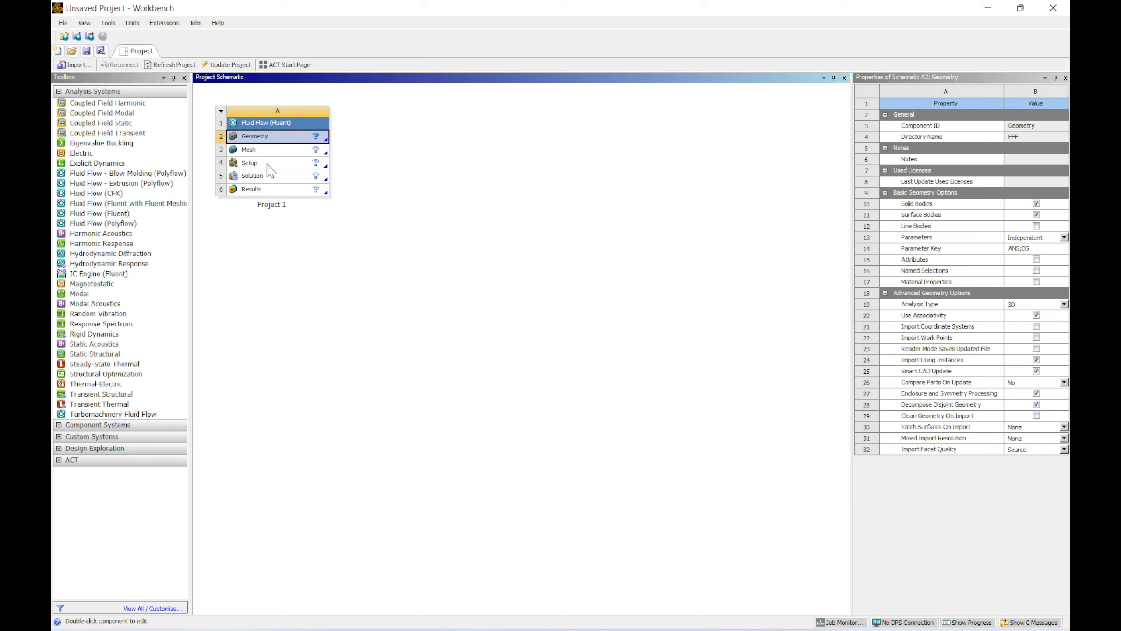
{"action": "right_click", "coordinate": [270, 138]}
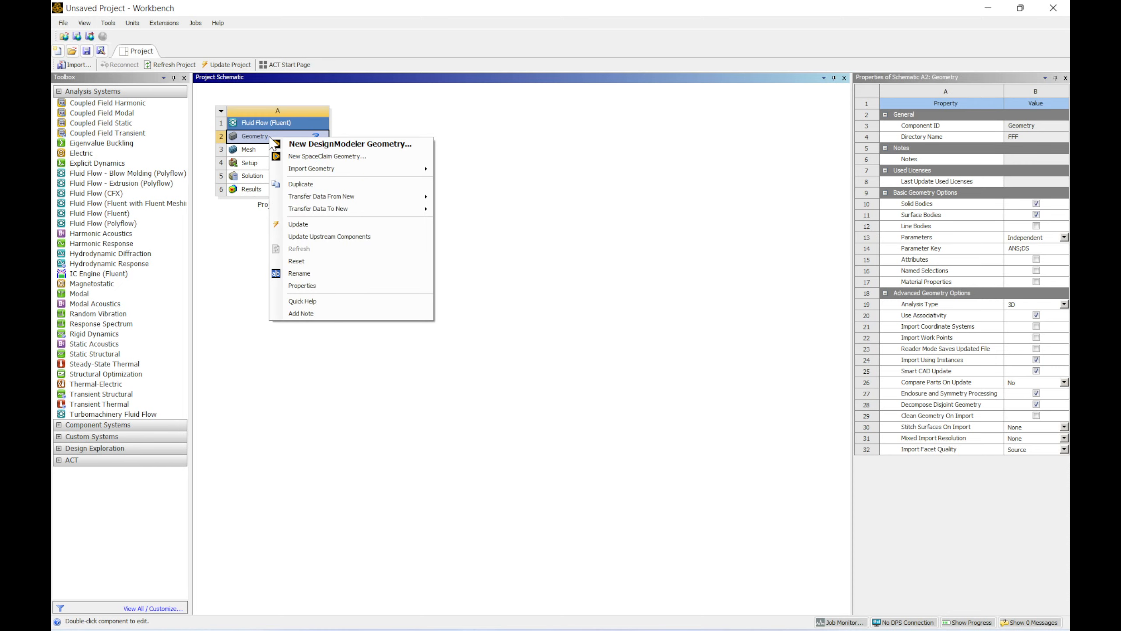
{"action": "left_click", "coordinate": [578, 246]}
{"action": "left_click", "coordinate": [290, 133]}
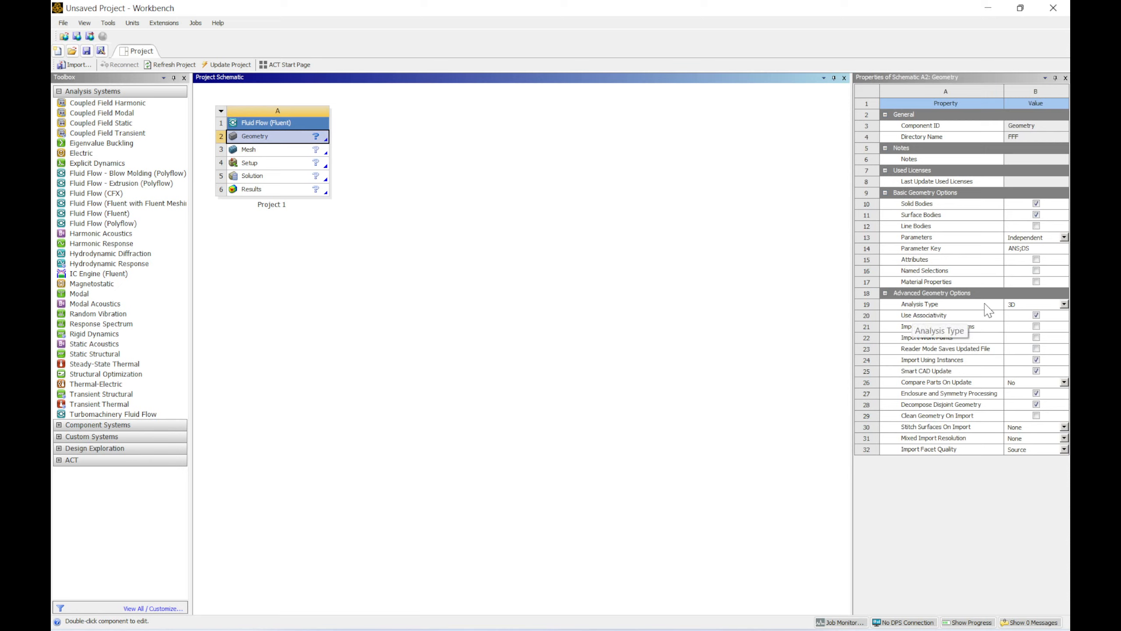
{"action": "left_click", "coordinate": [1043, 305]}
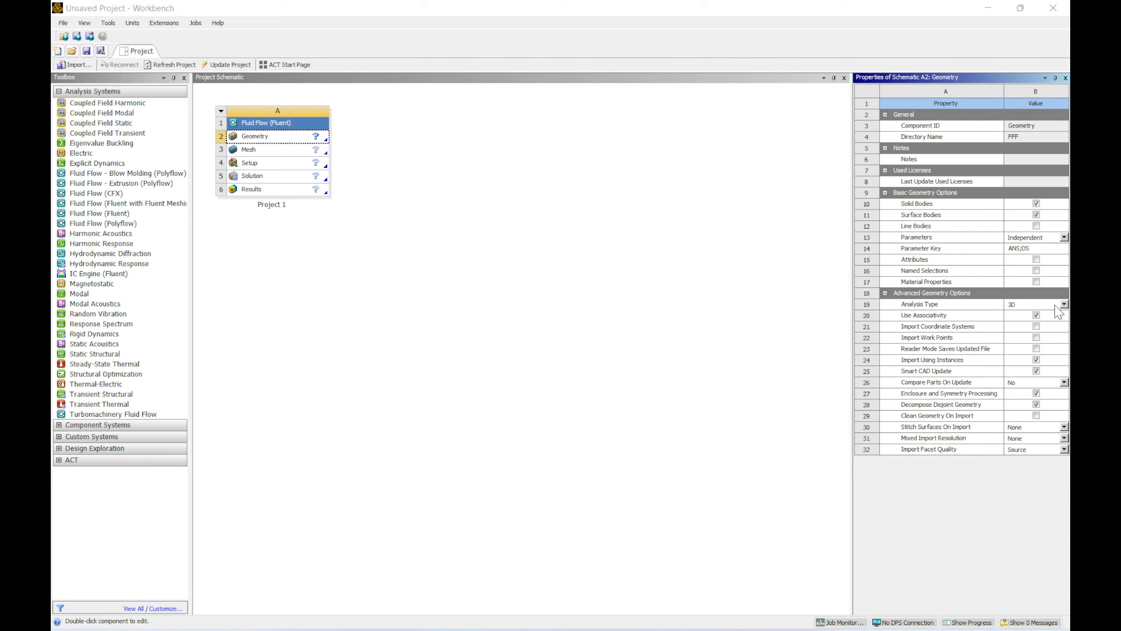
{"action": "left_click", "coordinate": [1067, 308]}
{"action": "left_click", "coordinate": [1064, 304]}
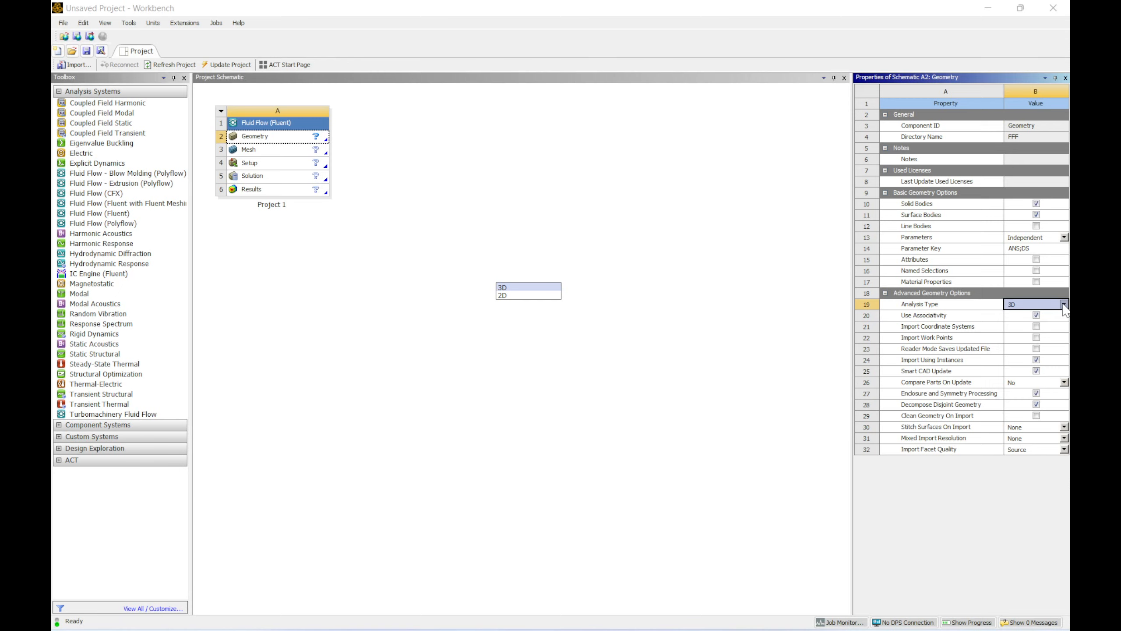
{"action": "left_click", "coordinate": [508, 288]}
{"action": "left_click", "coordinate": [588, 312]}
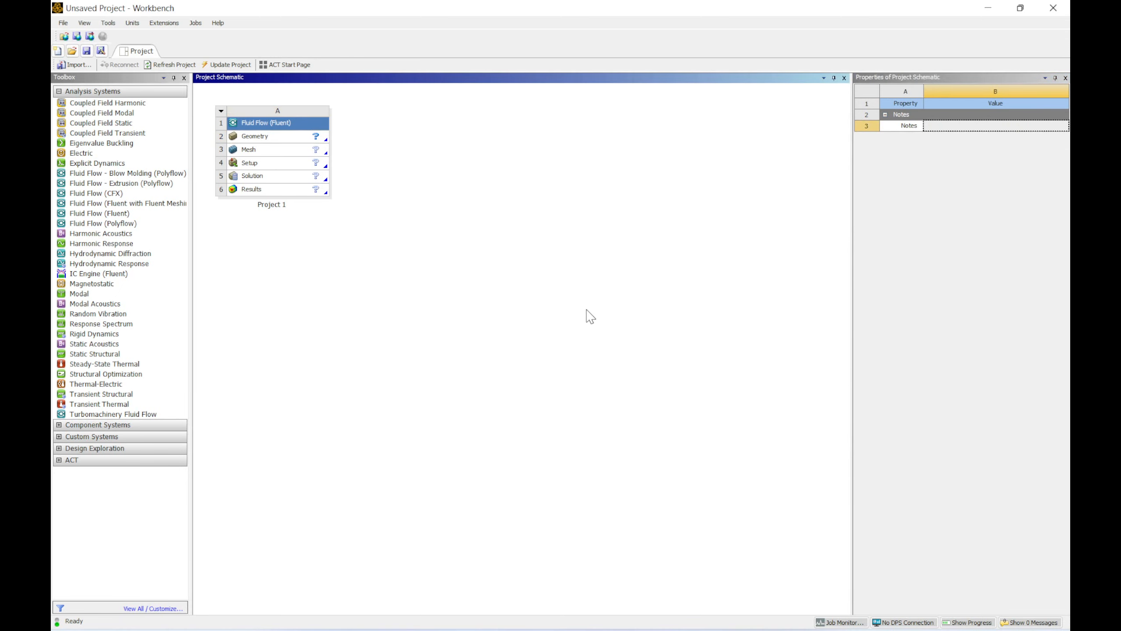
{"action": "left_click", "coordinate": [282, 144]}
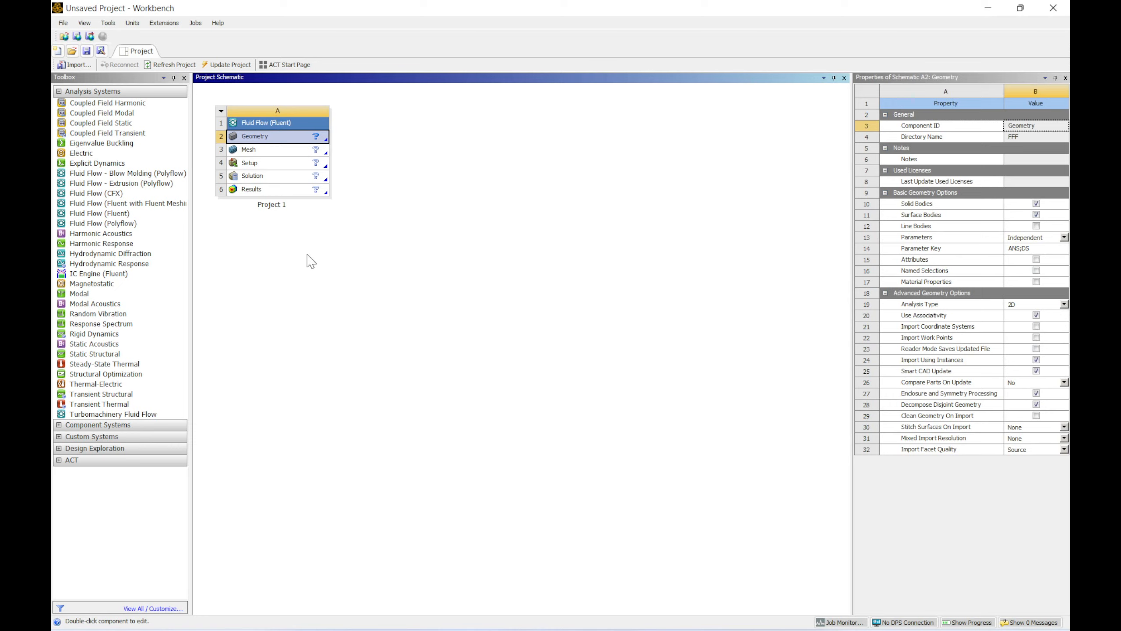
Step: Open the geometry in DesignModeler and start sketching on the XY plane viewed head-on
{"action": "double_click", "coordinate": [278, 137]}
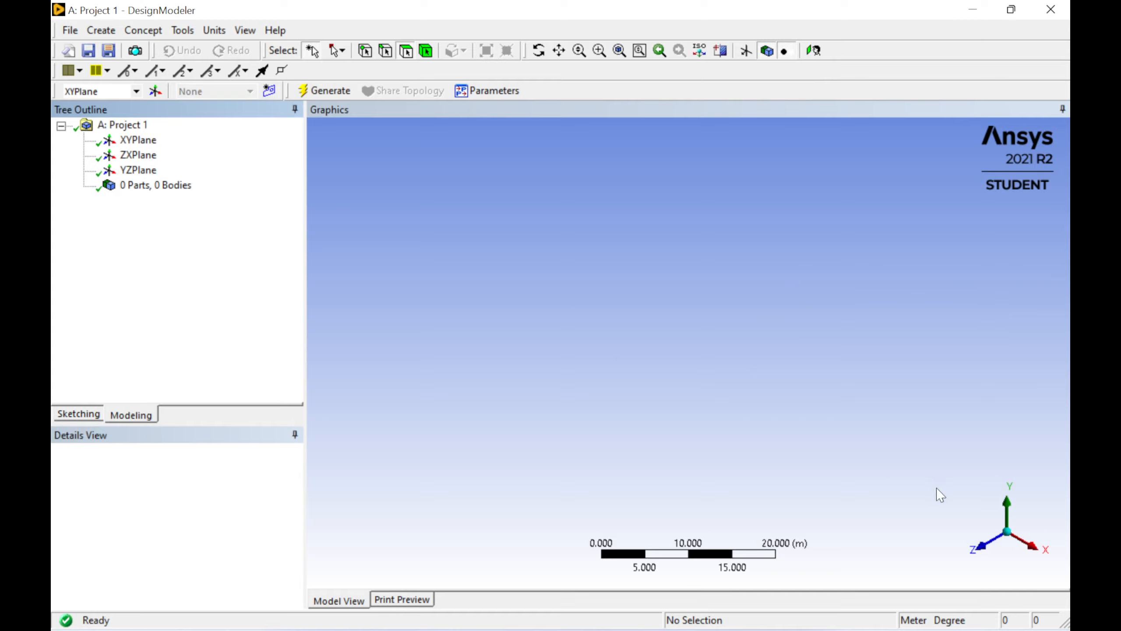
{"action": "left_click", "coordinate": [986, 548]}
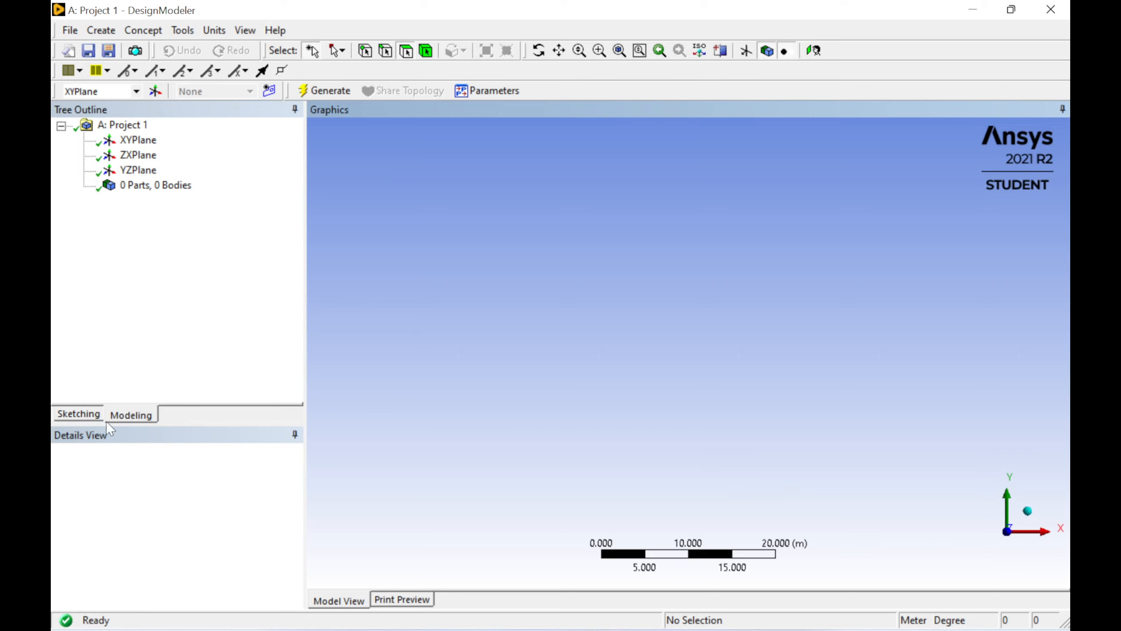
{"action": "left_click", "coordinate": [79, 414]}
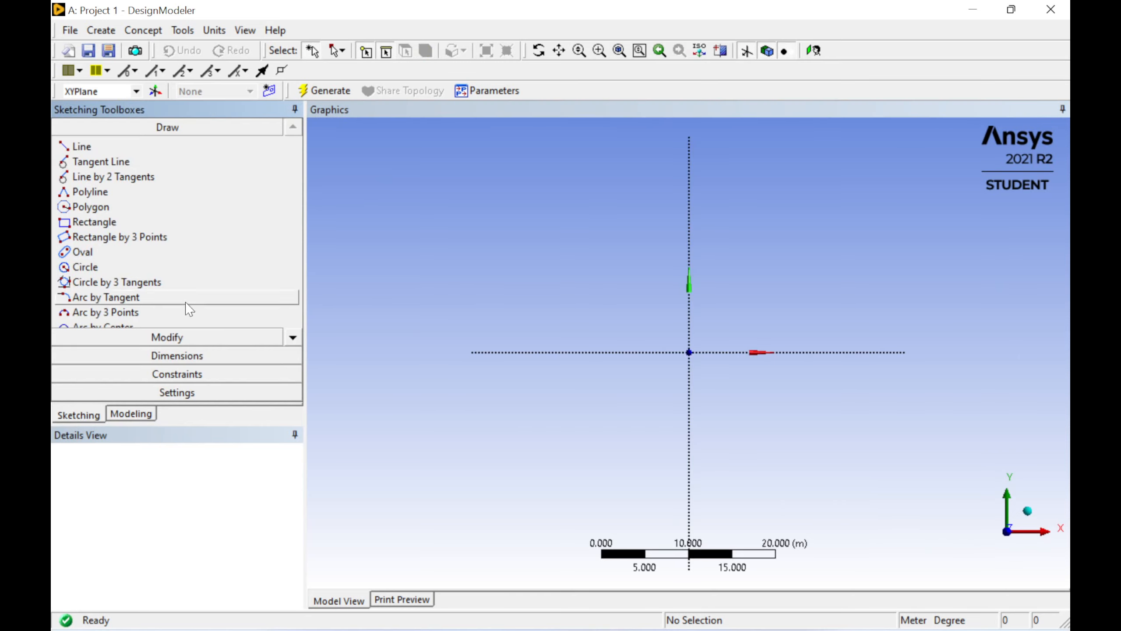
Step: Show the sketch grid in 2D and turn on grid snapping
{"action": "left_click", "coordinate": [193, 395]}
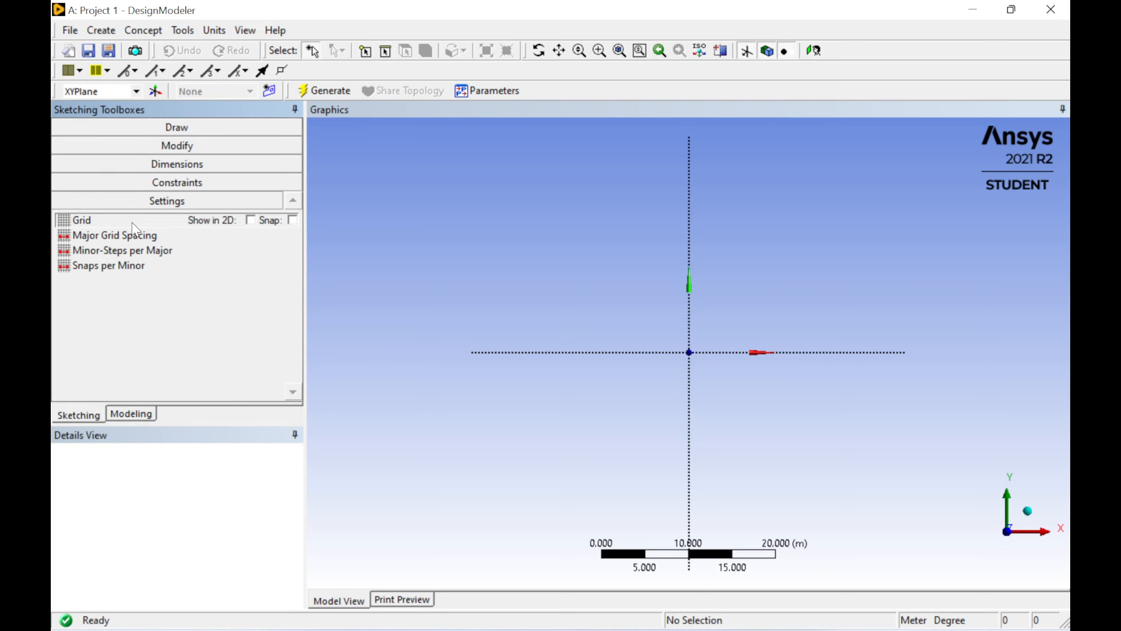
{"action": "left_click", "coordinate": [251, 221]}
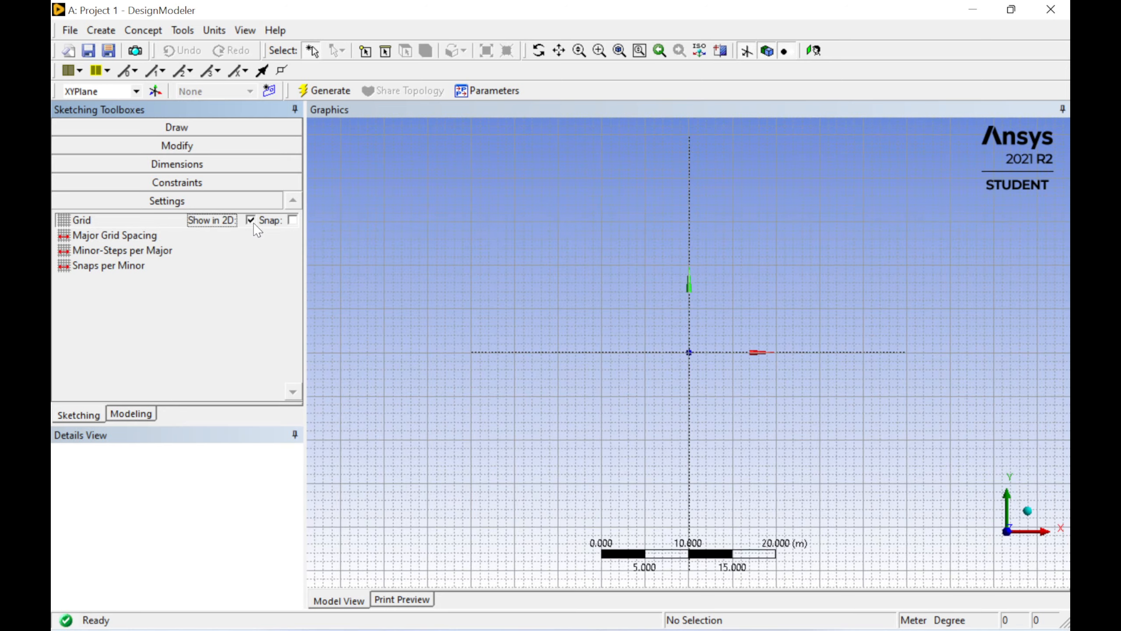
{"action": "left_click", "coordinate": [292, 220]}
Step: Draw a rectangle about 34 m wide and 15 m tall enclosing the origin
{"action": "scroll", "coordinate": [698, 355], "scroll_direction": "up", "scroll_amount": 3}
{"action": "scroll", "coordinate": [698, 353], "scroll_direction": "down", "scroll_amount": 3}
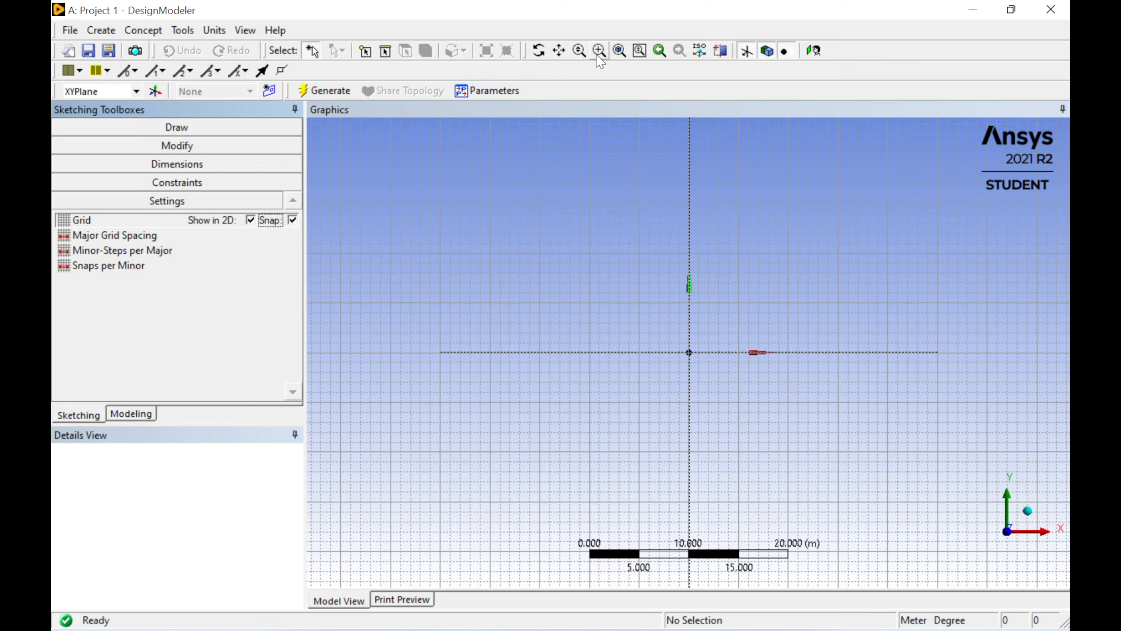
{"action": "left_click", "coordinate": [560, 51]}
{"action": "mouse_move", "coordinate": [666, 219]}
{"action": "left_mouse_down"}
{"action": "mouse_move", "coordinate": [560, 218]}
{"action": "mouse_move", "coordinate": [692, 213]}
{"action": "mouse_move", "coordinate": [618, 213]}
{"action": "mouse_move", "coordinate": [643, 258]}
{"action": "mouse_move", "coordinate": [651, 225]}
{"action": "mouse_move", "coordinate": [650, 240]}
{"action": "left_mouse_up"}
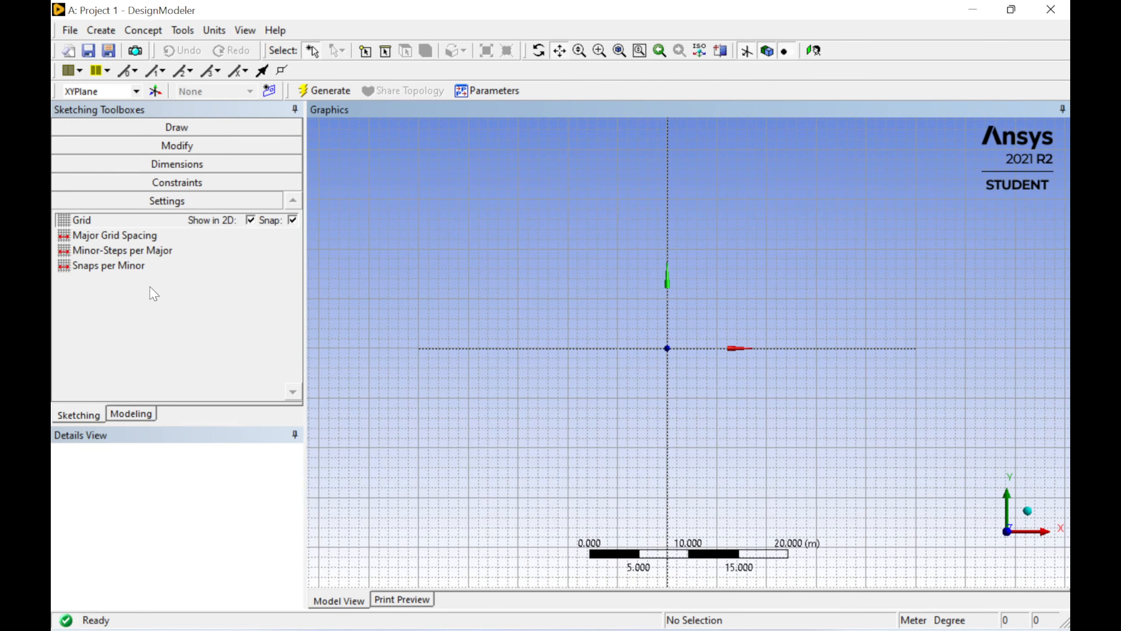
{"action": "left_click", "coordinate": [186, 130]}
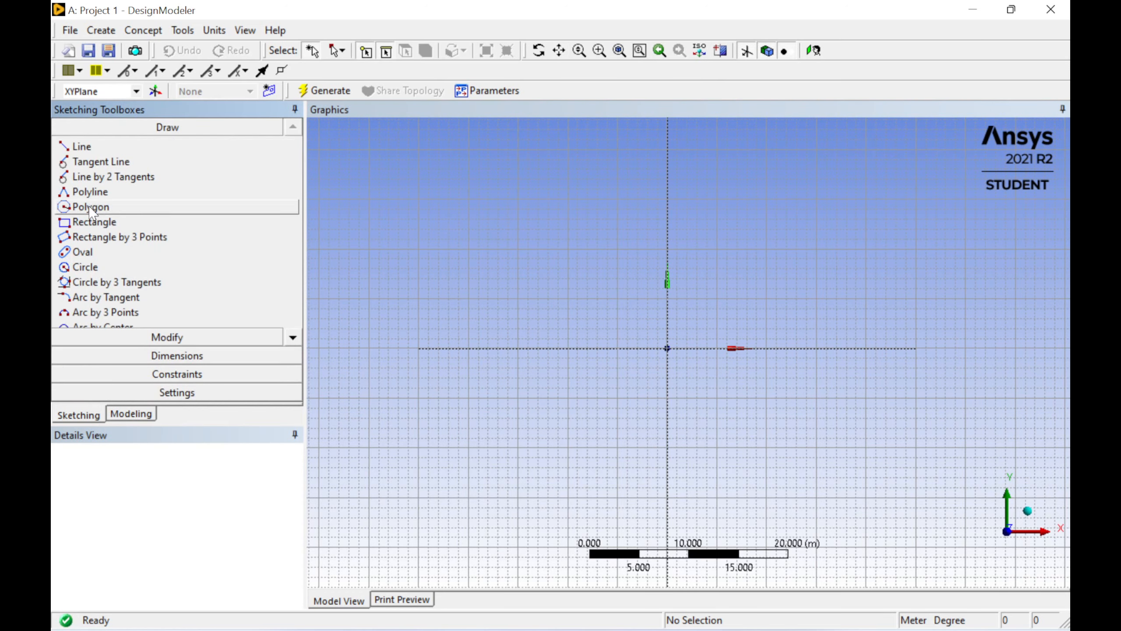
{"action": "left_click", "coordinate": [98, 225]}
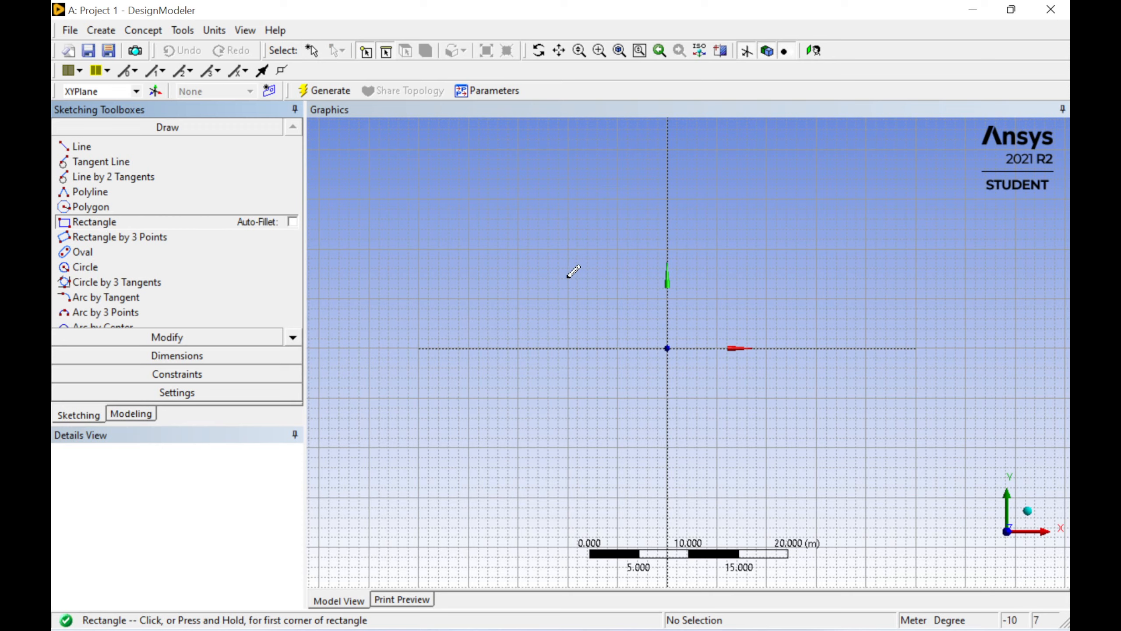
{"action": "left_click", "coordinate": [586, 298]}
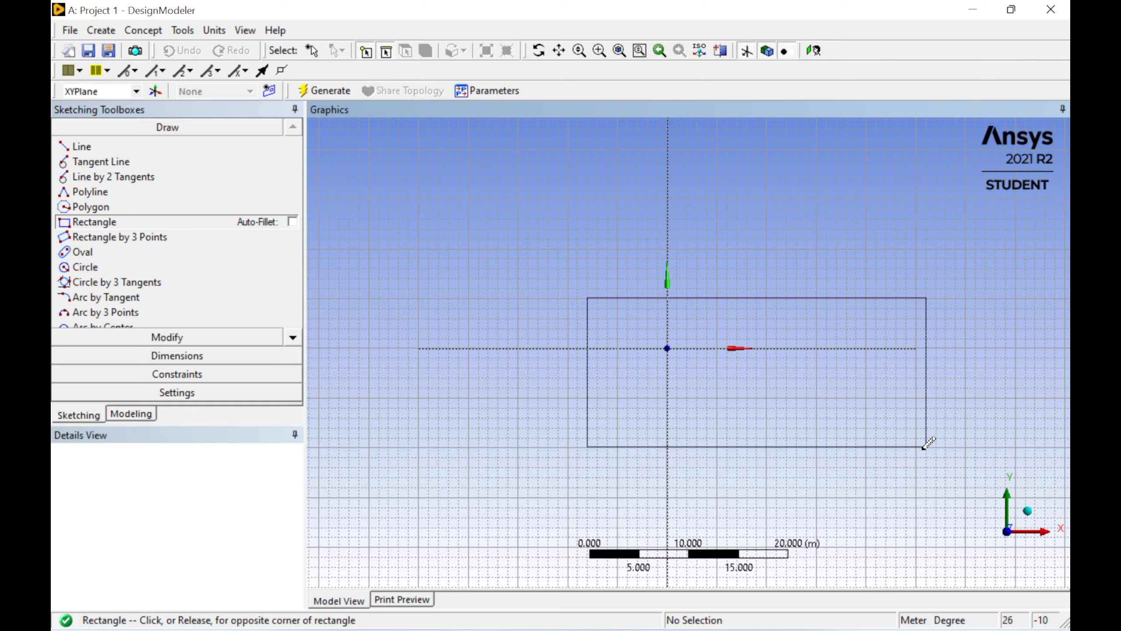
{"action": "left_click", "coordinate": [926, 446]}
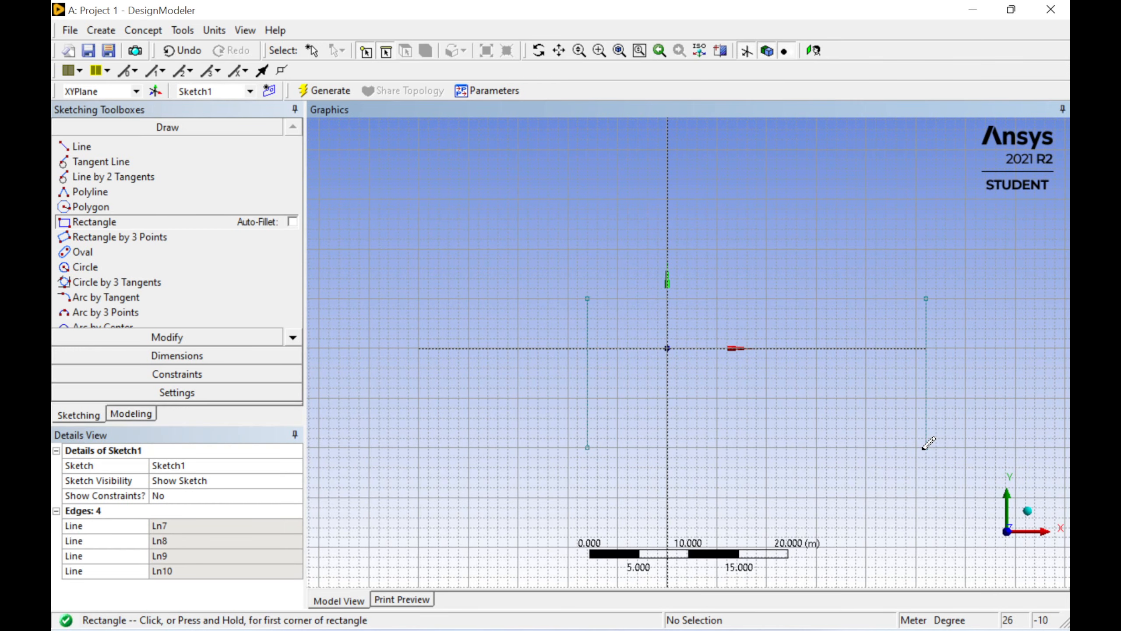
Step: Add a vertical dimension from the X axis to the rectangle's top edge and set it to 10 m
{"action": "left_click", "coordinate": [560, 54]}
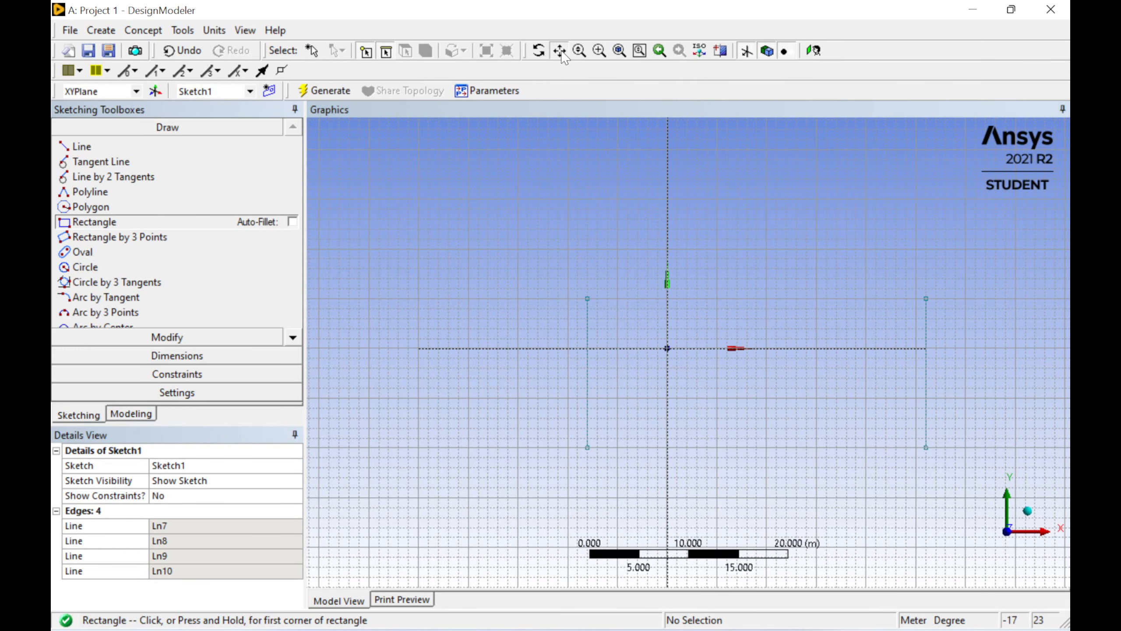
{"action": "mouse_move", "coordinate": [737, 265]}
{"action": "left_mouse_down"}
{"action": "mouse_move", "coordinate": [713, 265]}
{"action": "mouse_move", "coordinate": [666, 222]}
{"action": "left_mouse_up"}
{"action": "scroll", "coordinate": [667, 222], "scroll_direction": "up", "scroll_amount": 1}
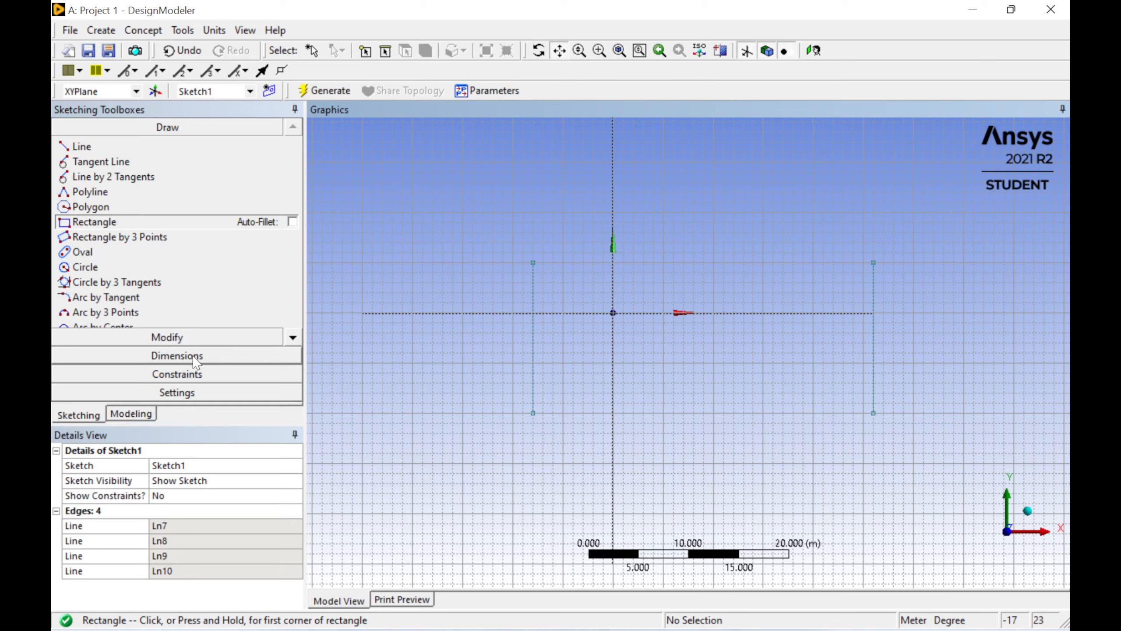
{"action": "left_click", "coordinate": [176, 355]}
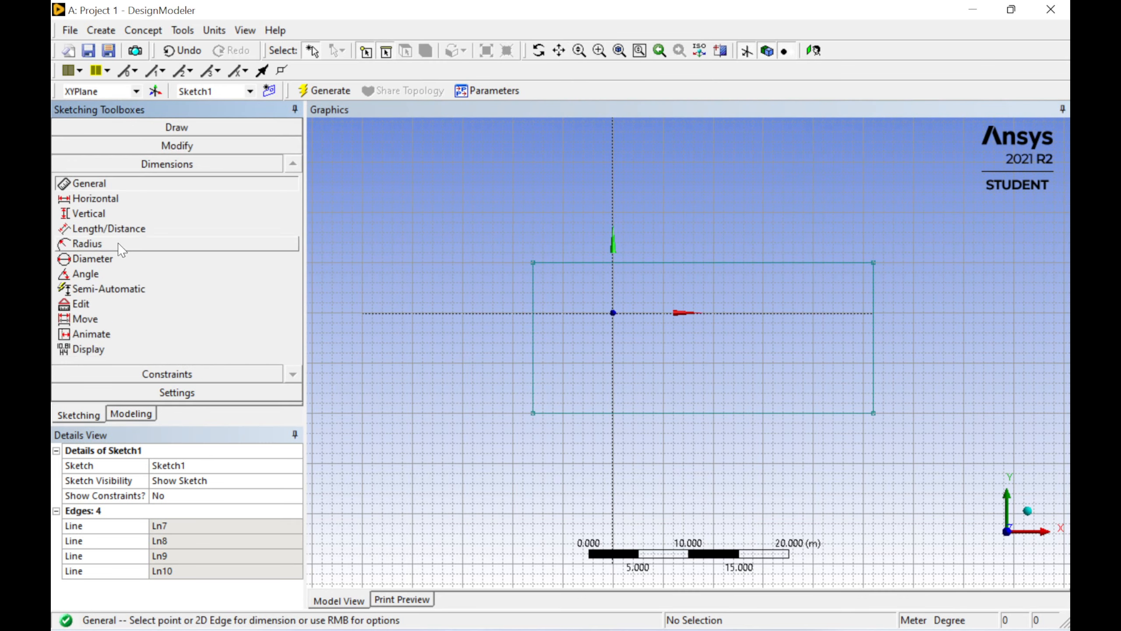
{"action": "left_click", "coordinate": [91, 214]}
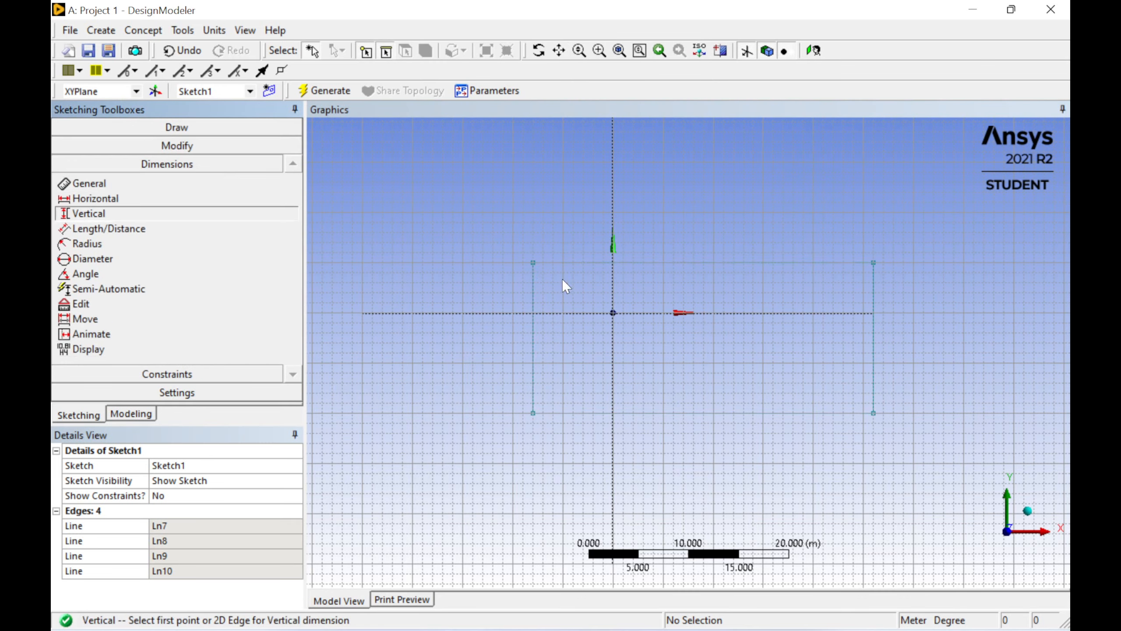
{"action": "left_click", "coordinate": [562, 313]}
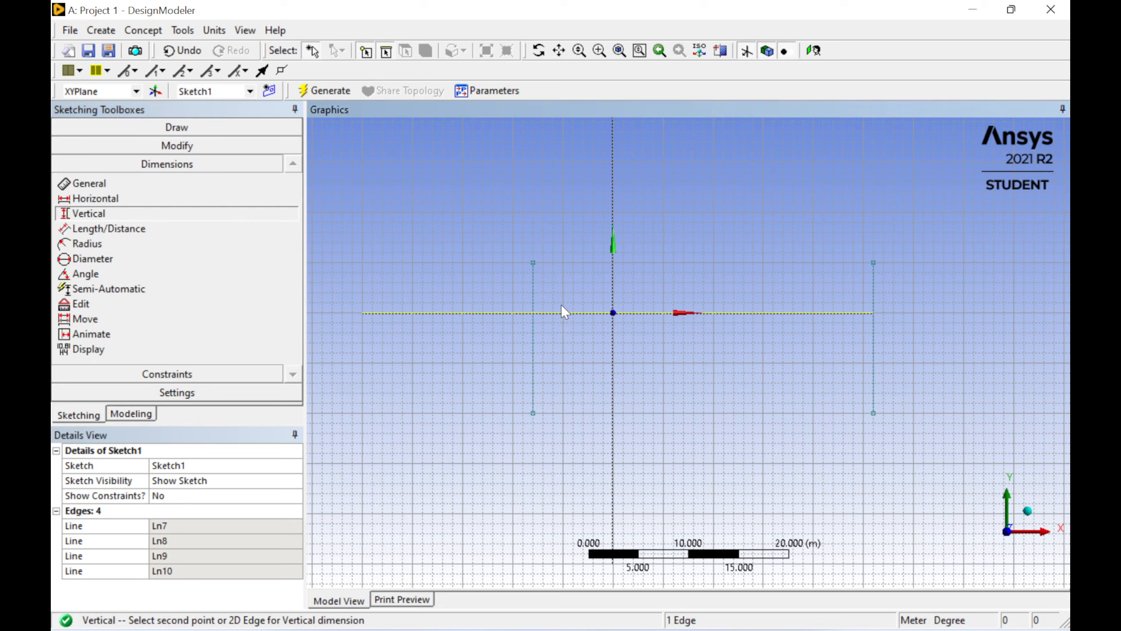
{"action": "left_click", "coordinate": [566, 263]}
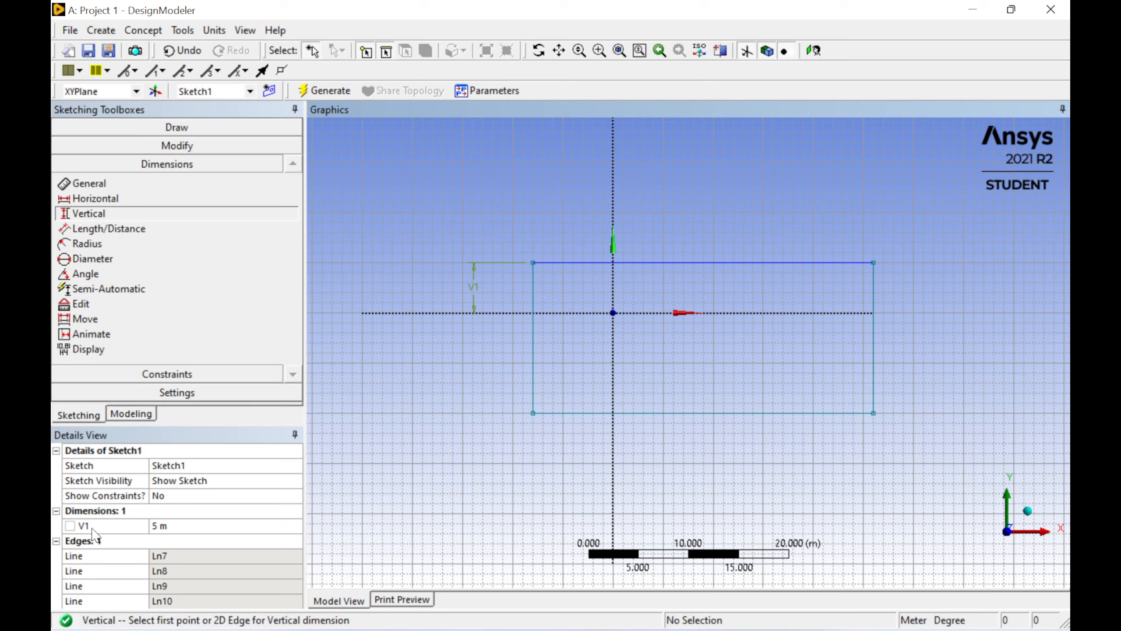
{"action": "left_click", "coordinate": [180, 526]}
{"action": "type", "text": "10"}
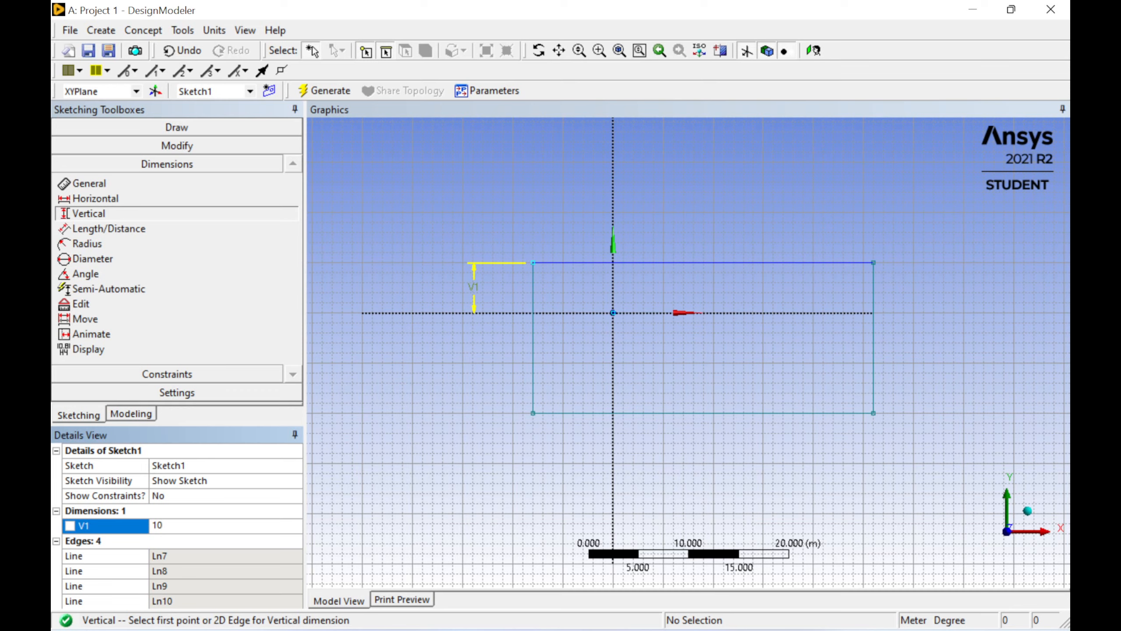
{"action": "key", "text": "Return"}
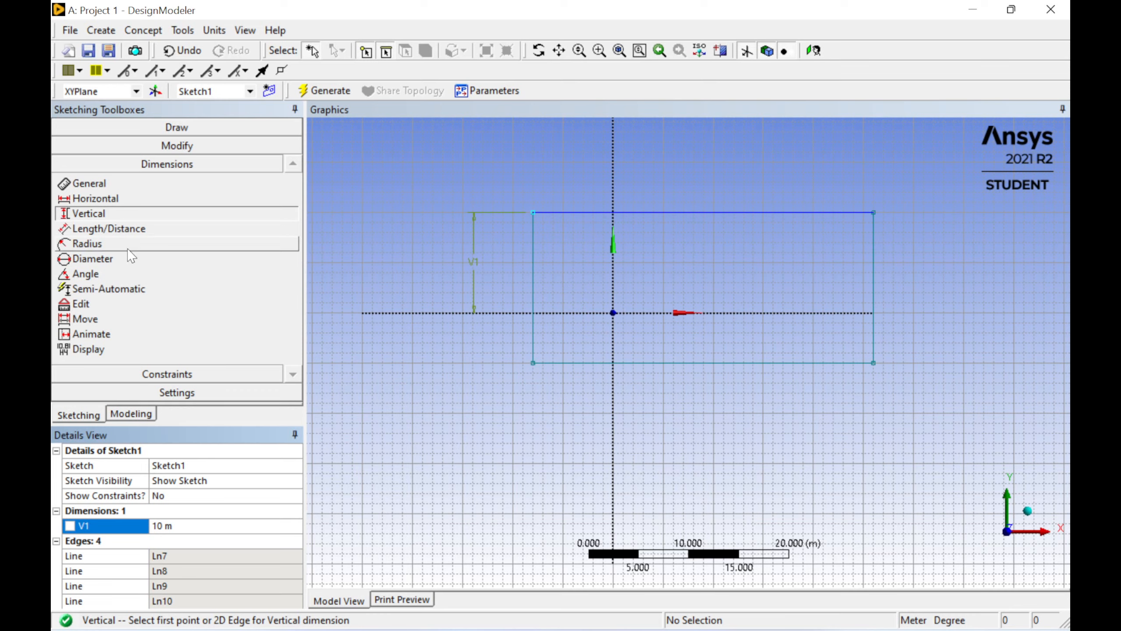
Step: Add a vertical dimension from the X axis to the rectangle's bottom edge and set it to 10 m
{"action": "left_click", "coordinate": [519, 312]}
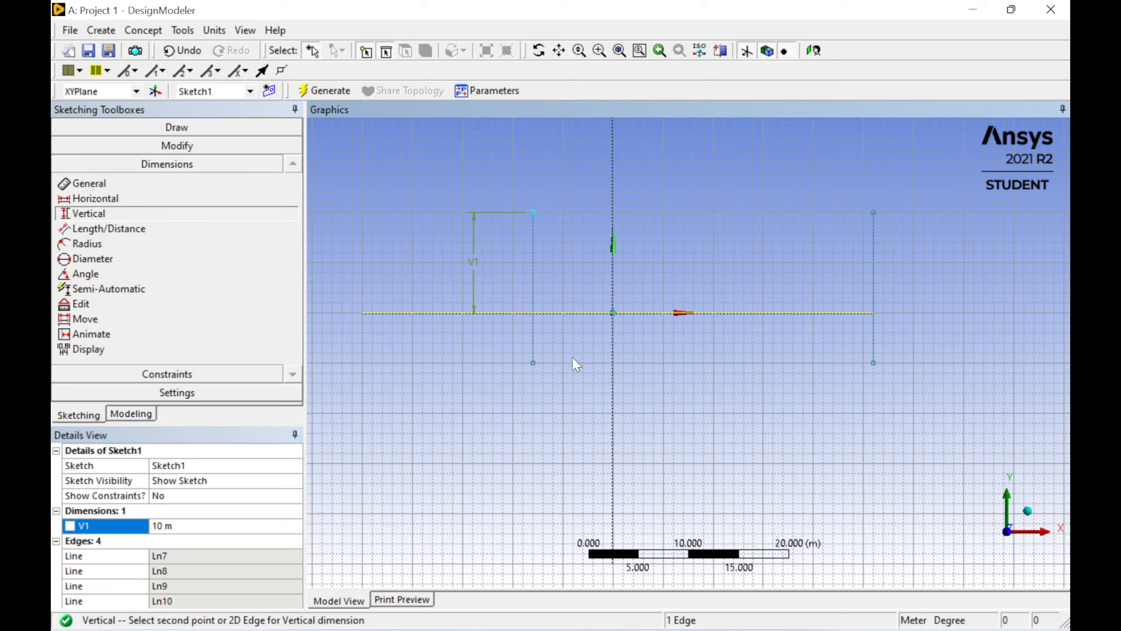
{"action": "left_click", "coordinate": [571, 363]}
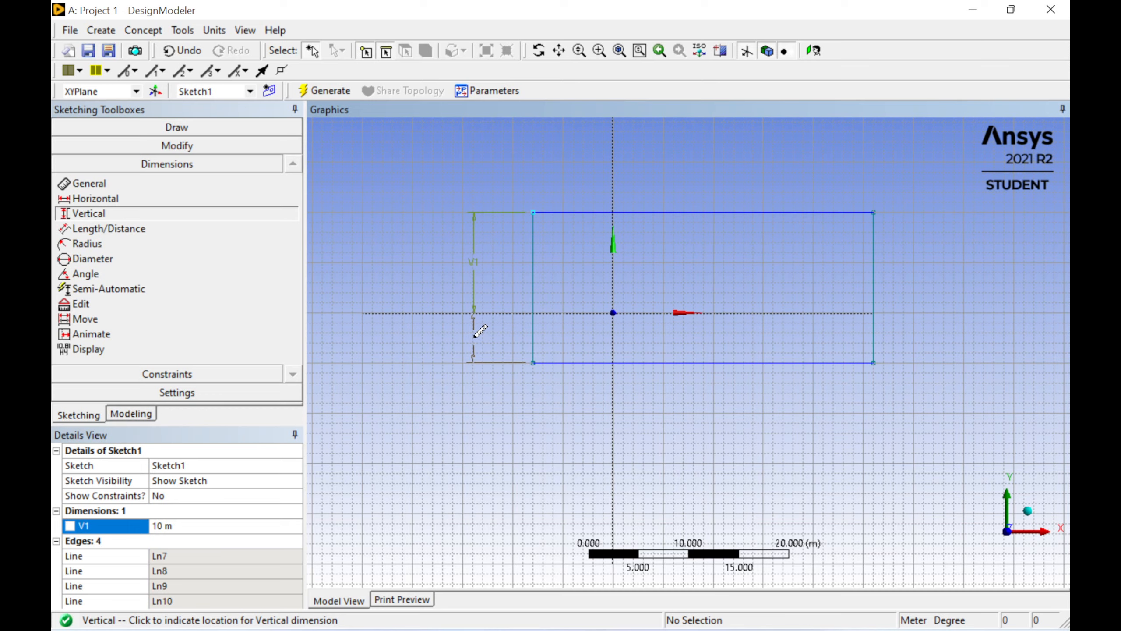
{"action": "left_click", "coordinate": [480, 331]}
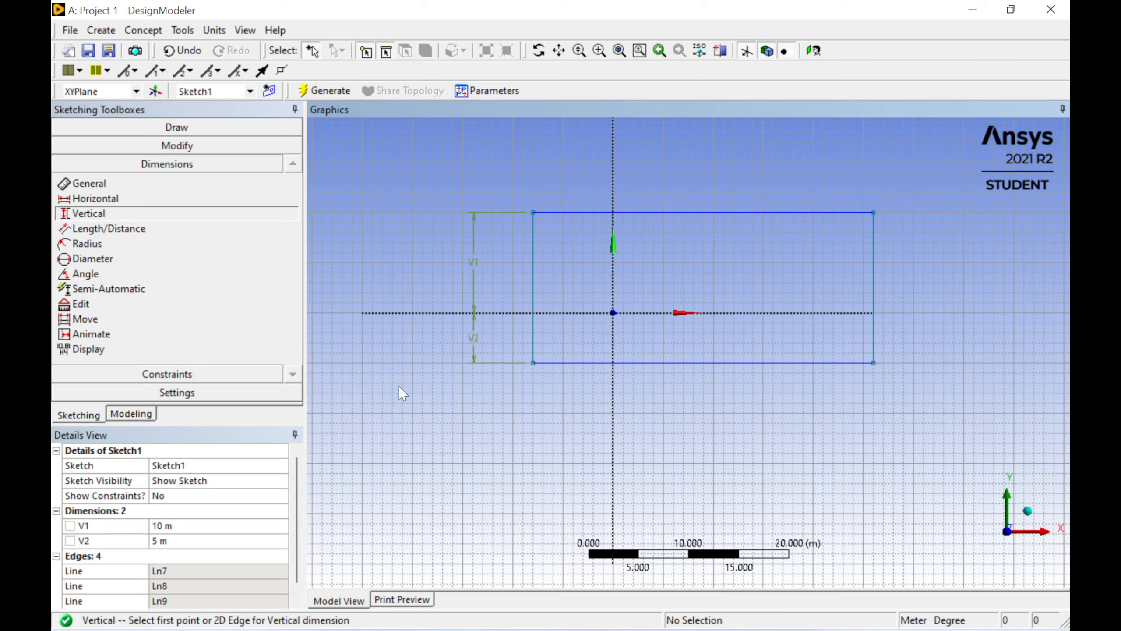
{"action": "left_click", "coordinate": [184, 538]}
{"action": "type", "text": "10"}
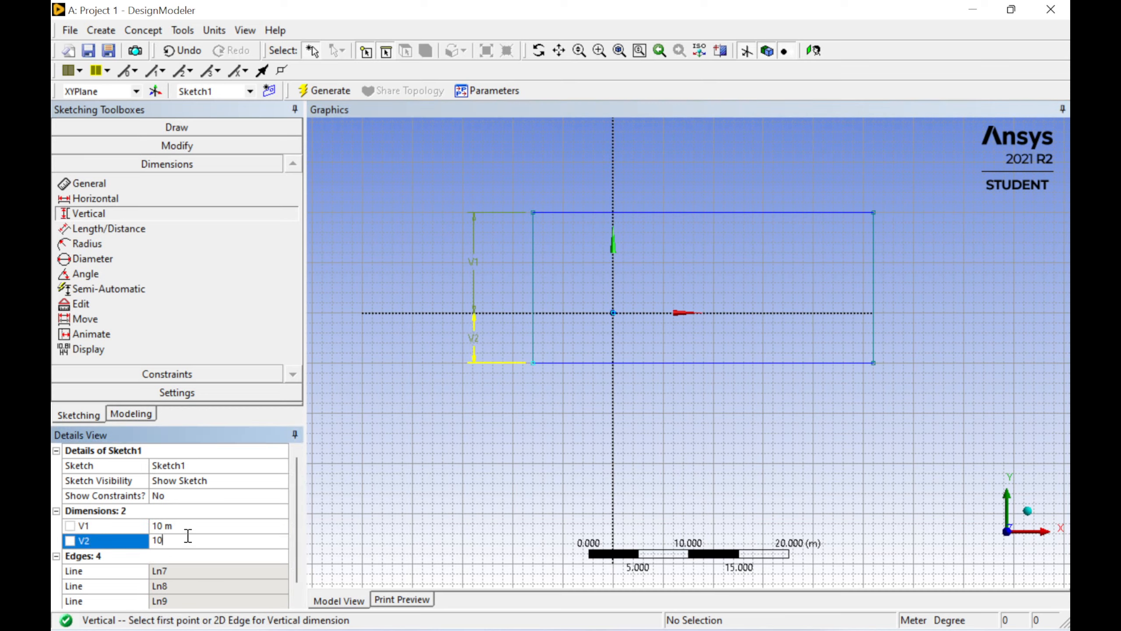
{"action": "key", "text": "Return"}
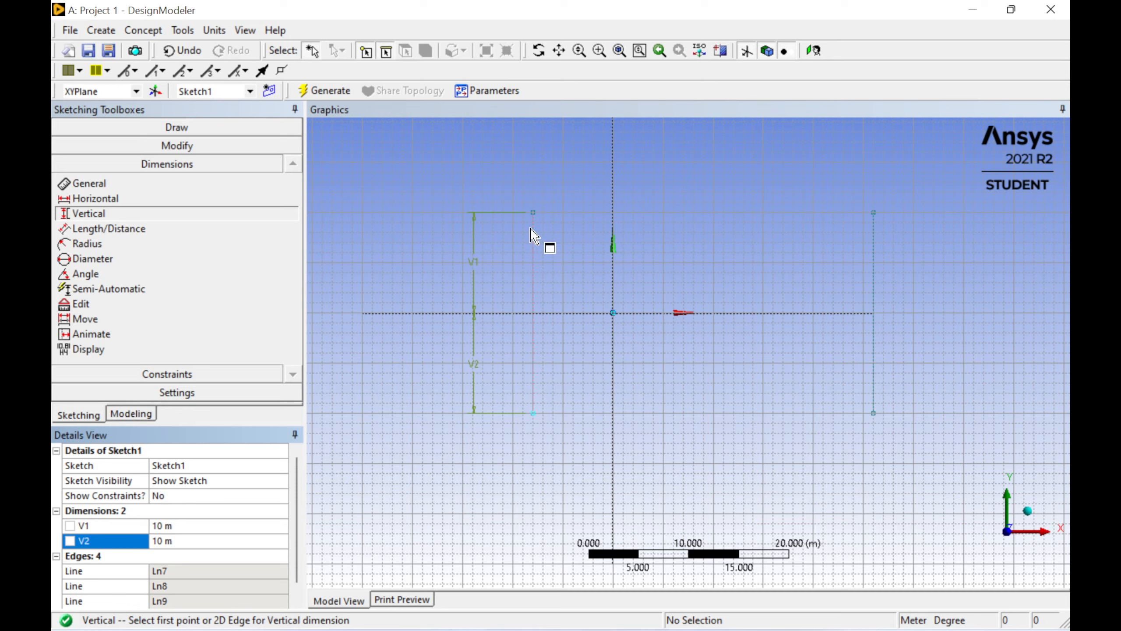
Step: Add a horizontal dimension from the Y axis to the rectangle's left edge and set it to 10 m
{"action": "left_click", "coordinate": [107, 200]}
{"action": "left_click", "coordinate": [107, 199]}
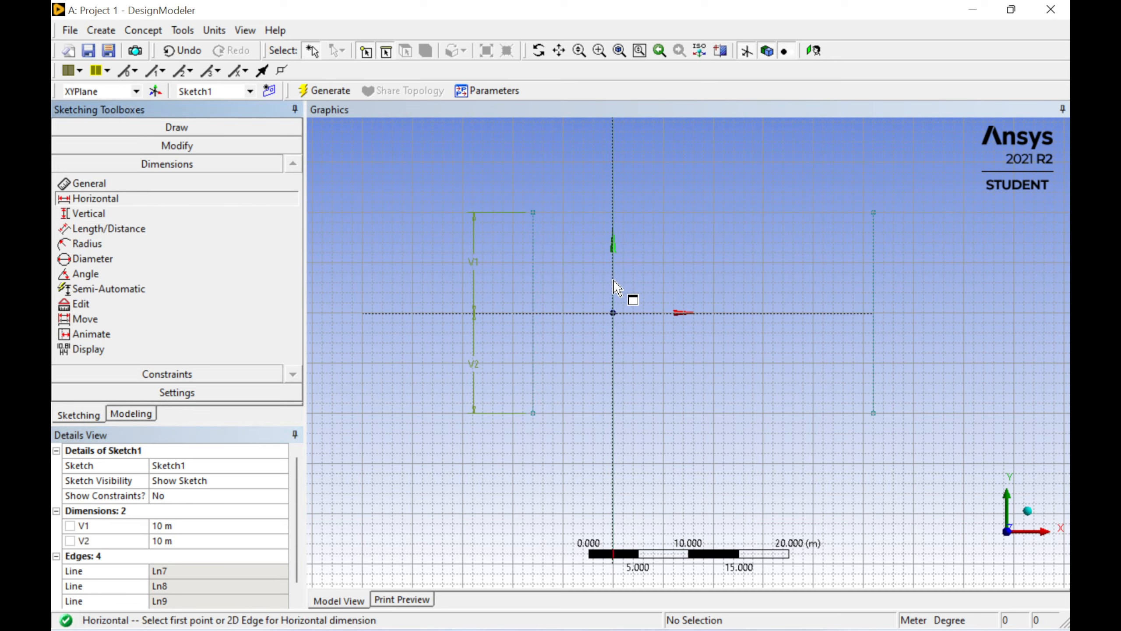
{"action": "left_click", "coordinate": [613, 313]}
{"action": "left_click", "coordinate": [533, 274]}
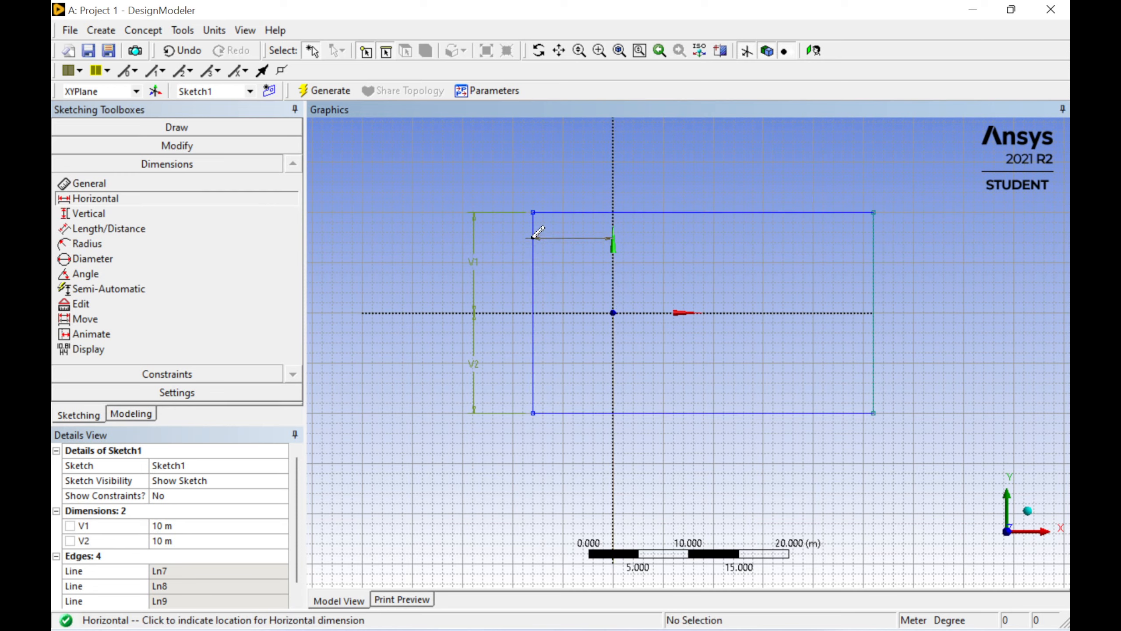
{"action": "left_click", "coordinate": [574, 178]}
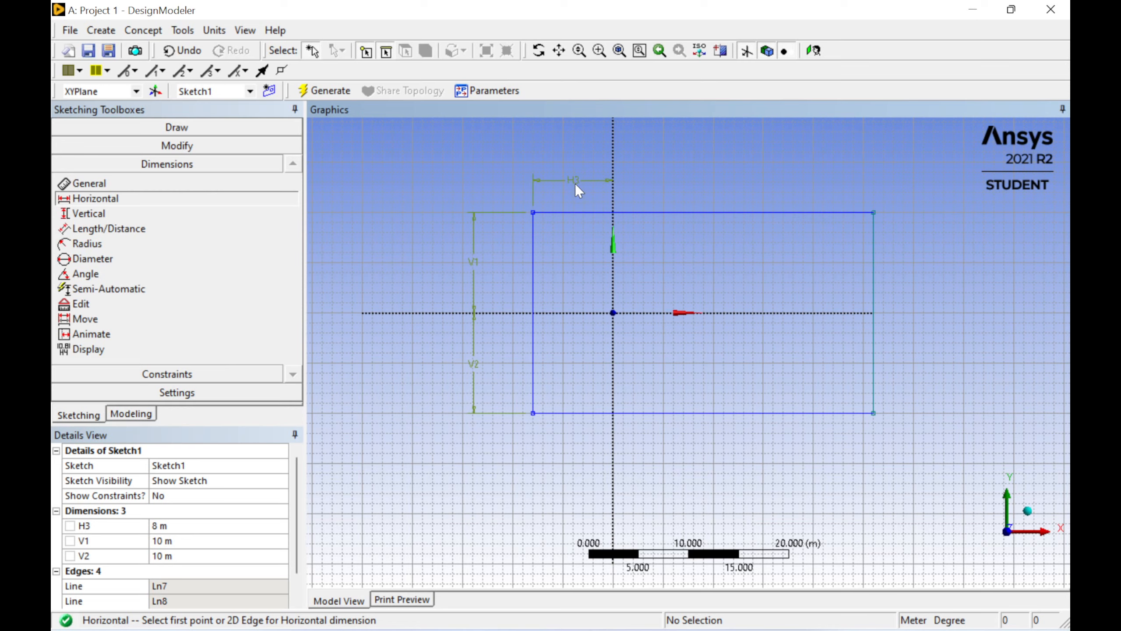
{"action": "left_click", "coordinate": [178, 524]}
{"action": "type", "text": "10"}
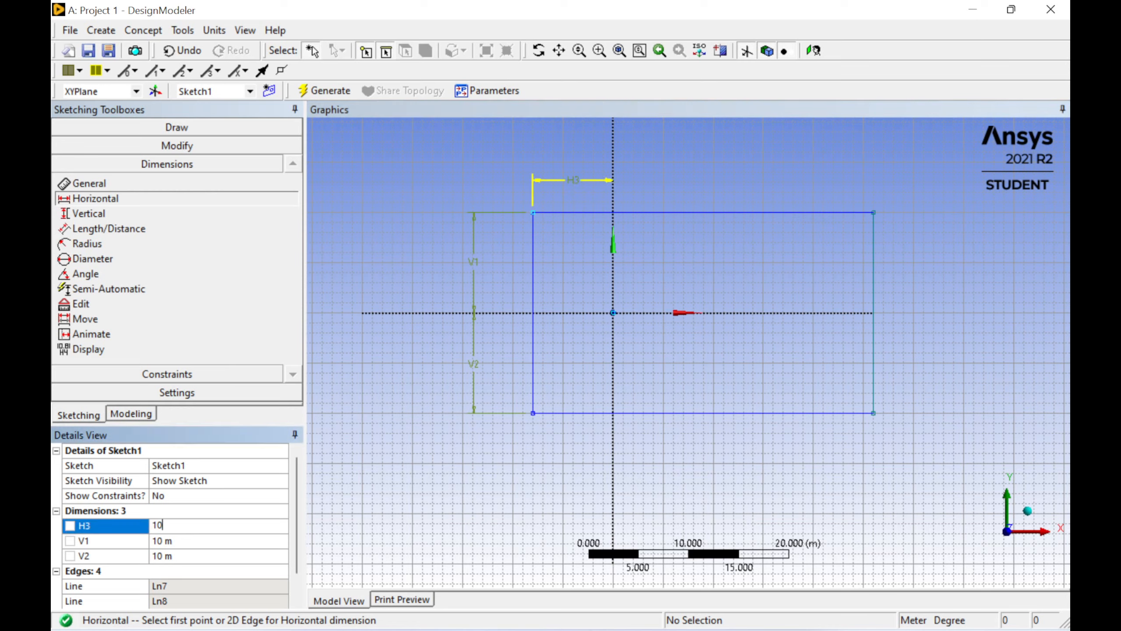
{"action": "key", "text": "Return"}
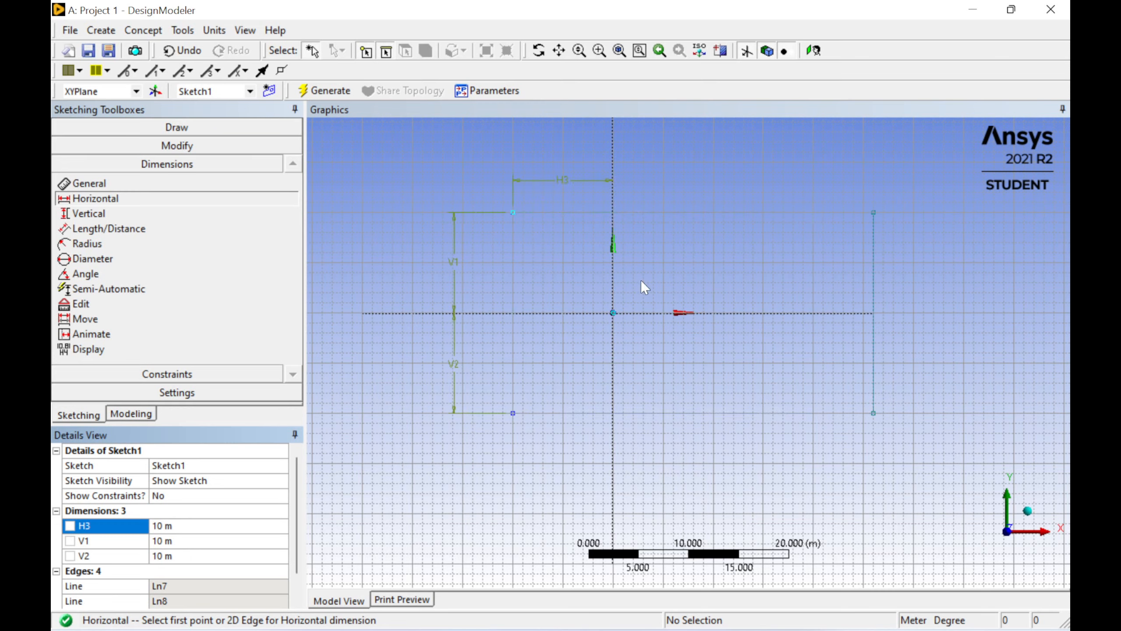
Step: Add a horizontal dimension from the Y axis to the rectangle's right edge and set it to 20 m
{"action": "left_click", "coordinate": [612, 293]}
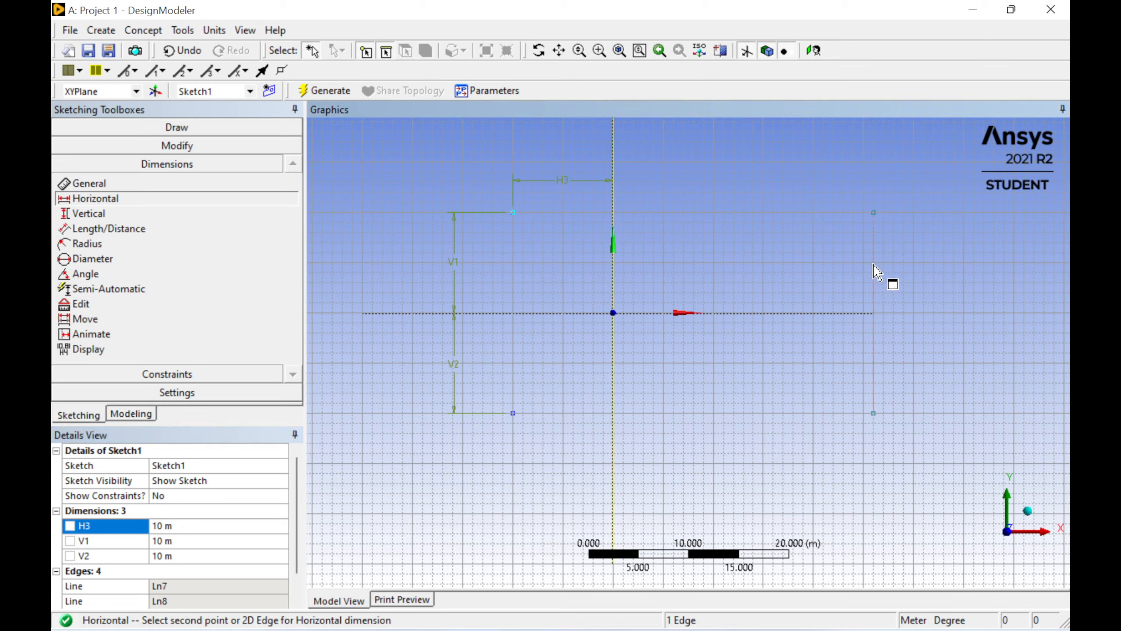
{"action": "left_click", "coordinate": [874, 248]}
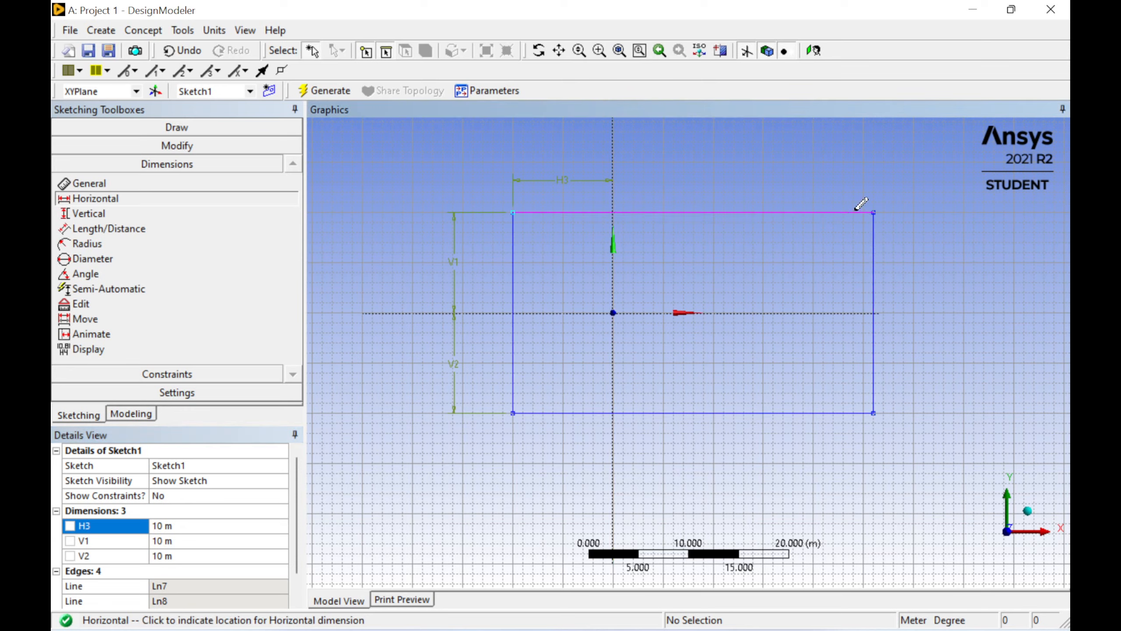
{"action": "left_click", "coordinate": [749, 178]}
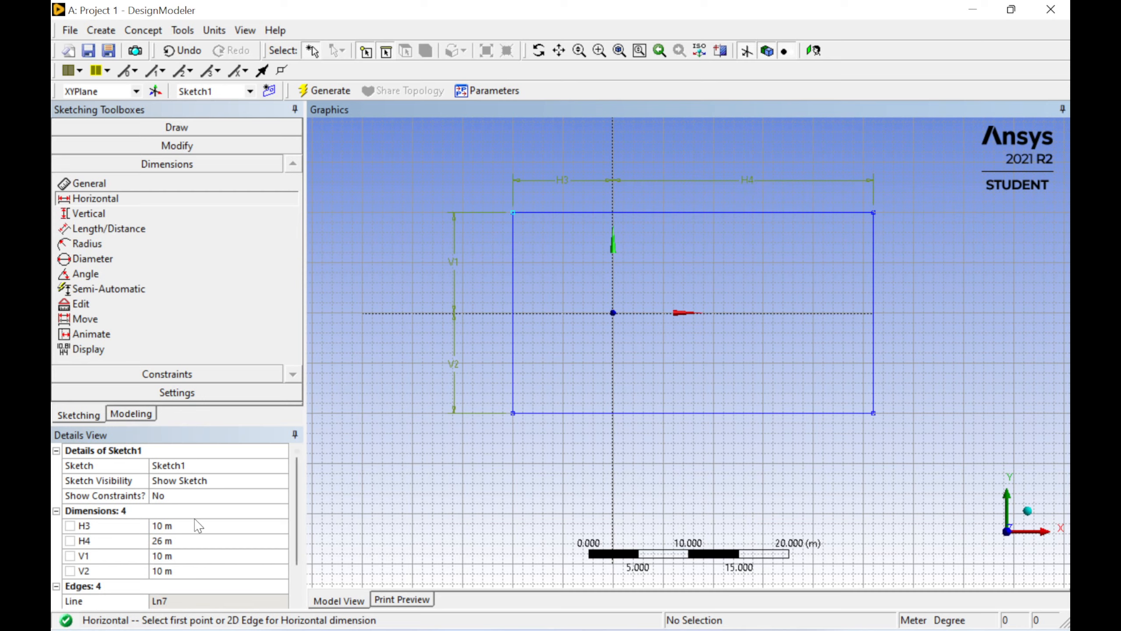
{"action": "left_click", "coordinate": [183, 541]}
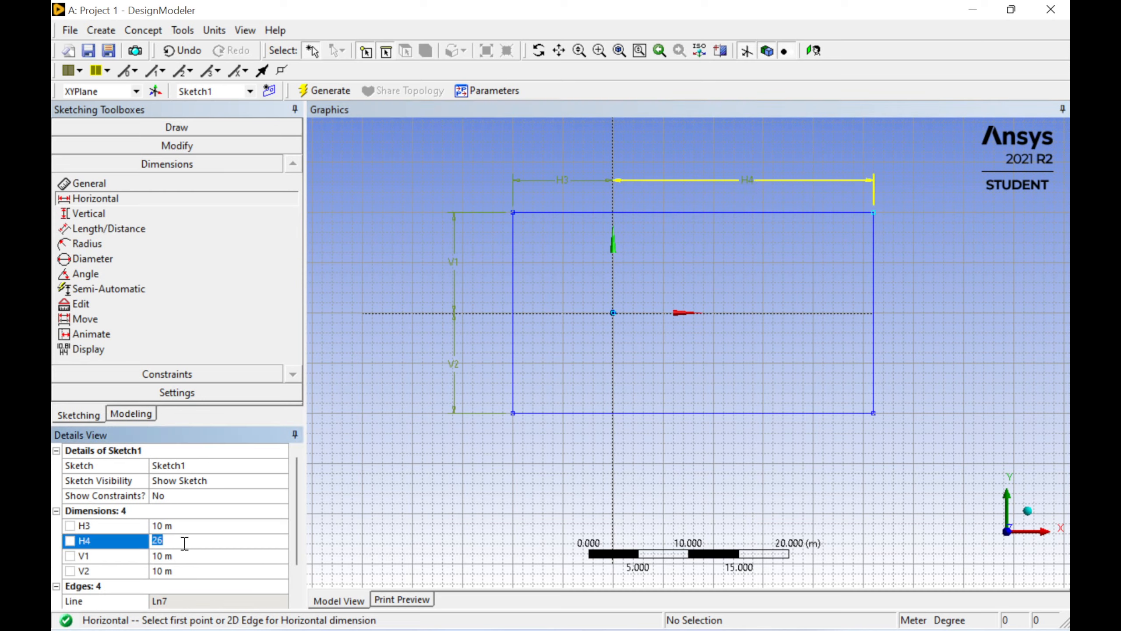
{"action": "type", "text": "20"}
{"action": "key", "text": "Return"}
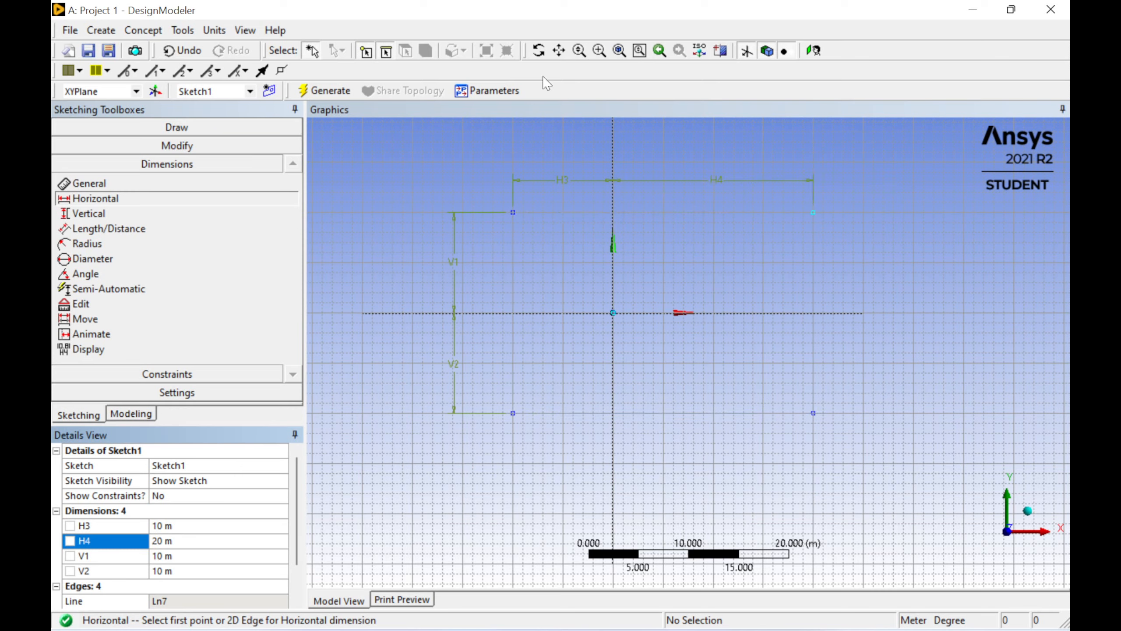
Step: Turn off the grid display in the 2D sketch view
{"action": "left_click", "coordinate": [194, 392]}
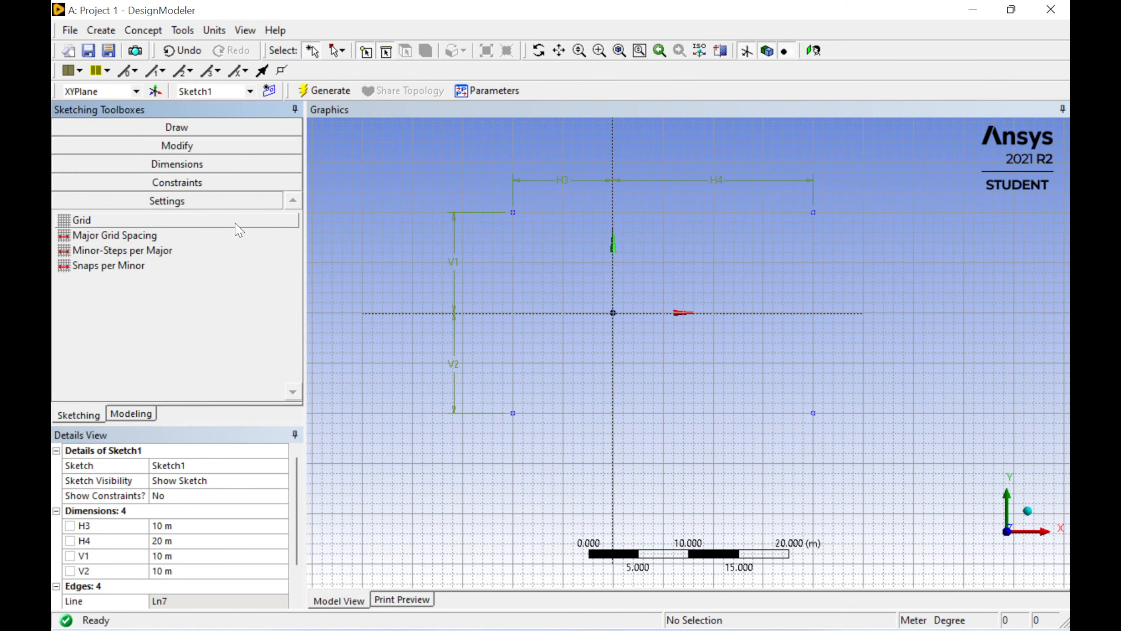
{"action": "left_click", "coordinate": [199, 222]}
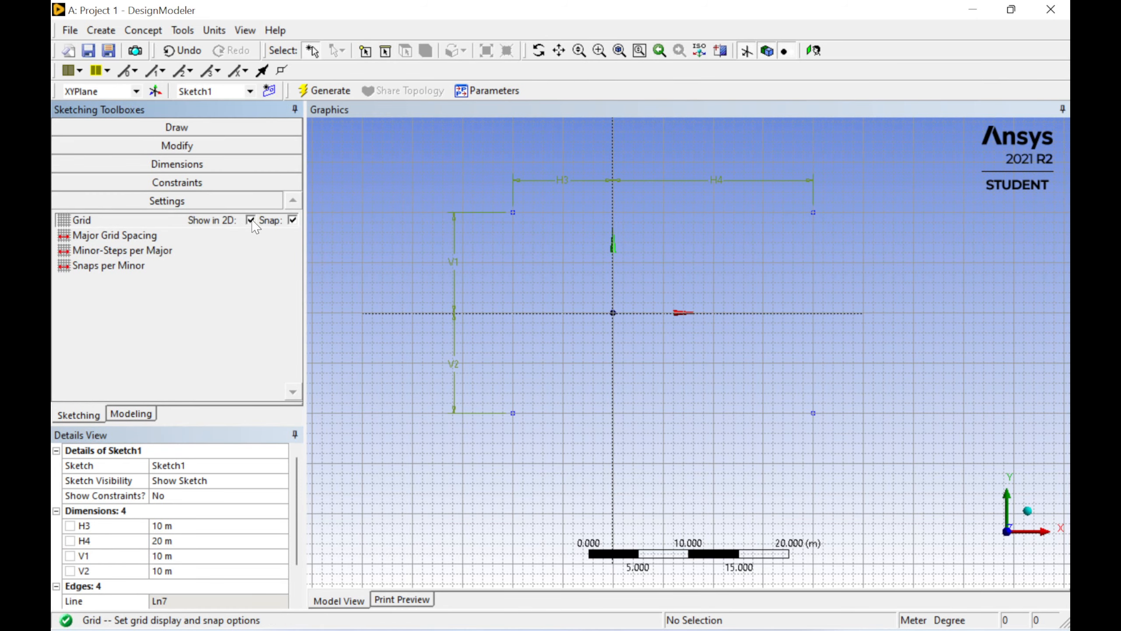
{"action": "left_click", "coordinate": [250, 220]}
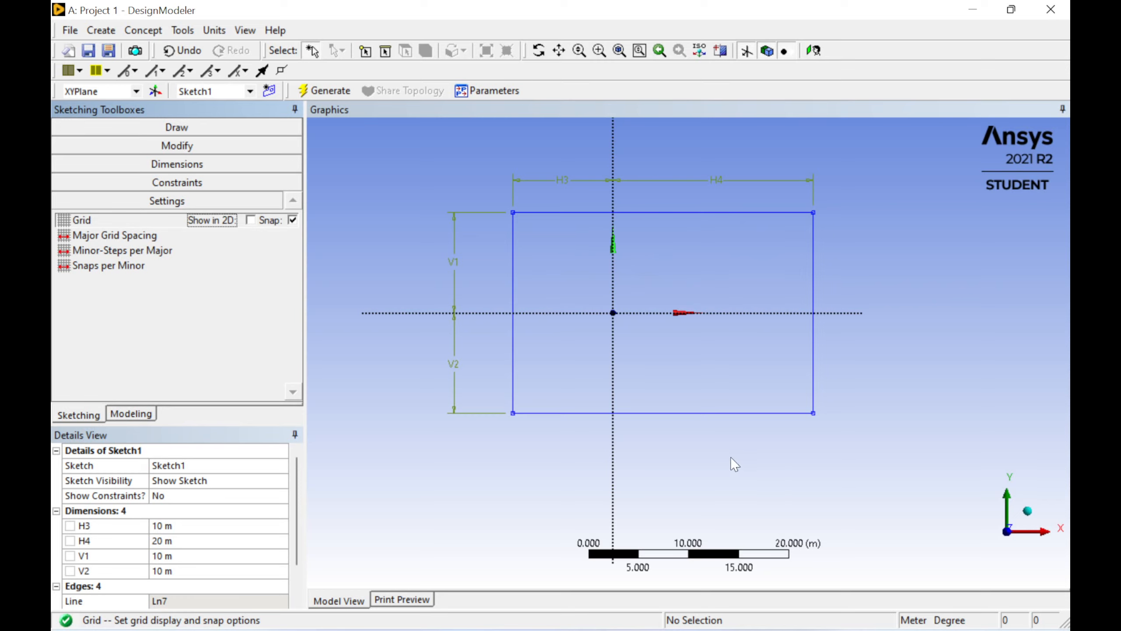
Step: Draw a circle about 14 m in diameter centred at the origin inside the rectangle
{"action": "scroll", "coordinate": [643, 282], "scroll_direction": "up", "scroll_amount": 1}
{"action": "scroll", "coordinate": [642, 279], "scroll_direction": "up", "scroll_amount": 1}
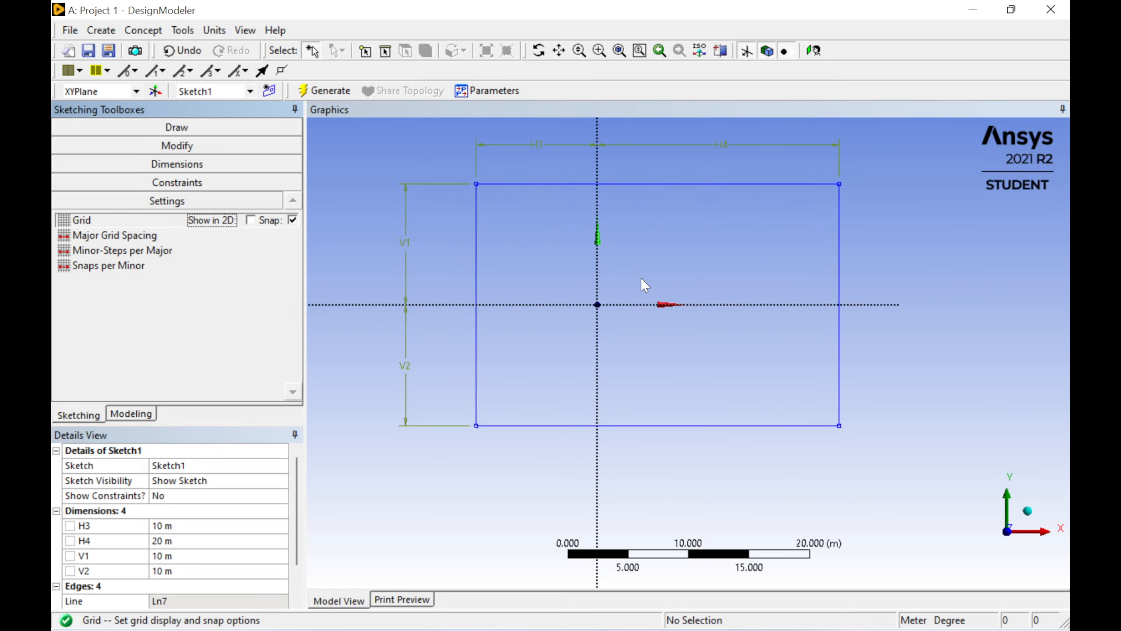
{"action": "left_click", "coordinate": [559, 50]}
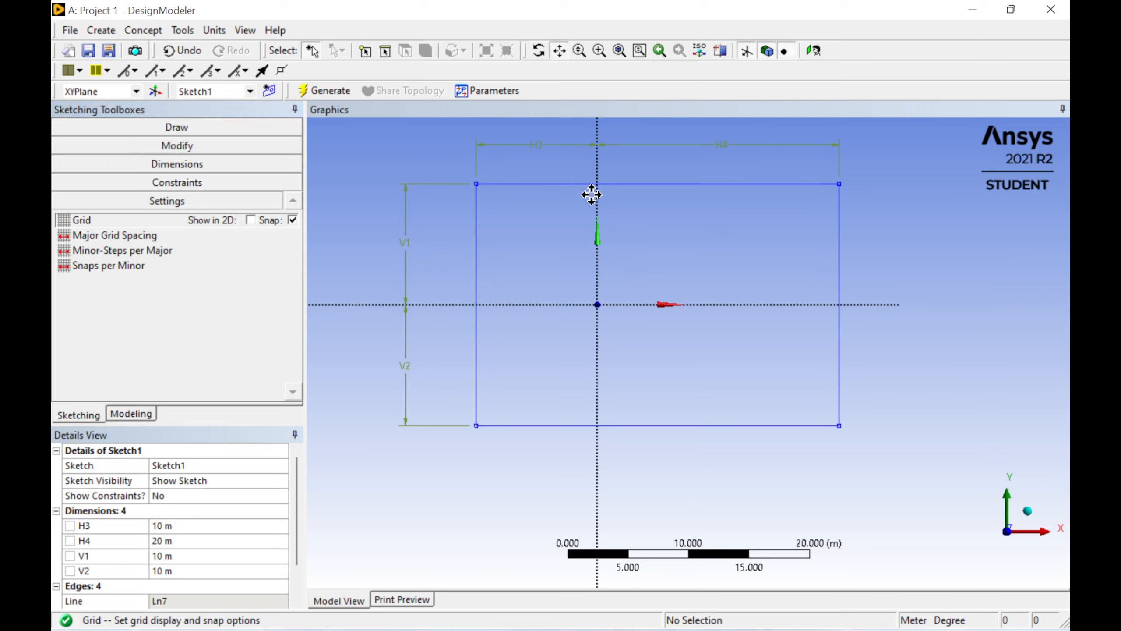
{"action": "left_click_drag", "start_coordinate": [591, 195], "coordinate": [615, 239]}
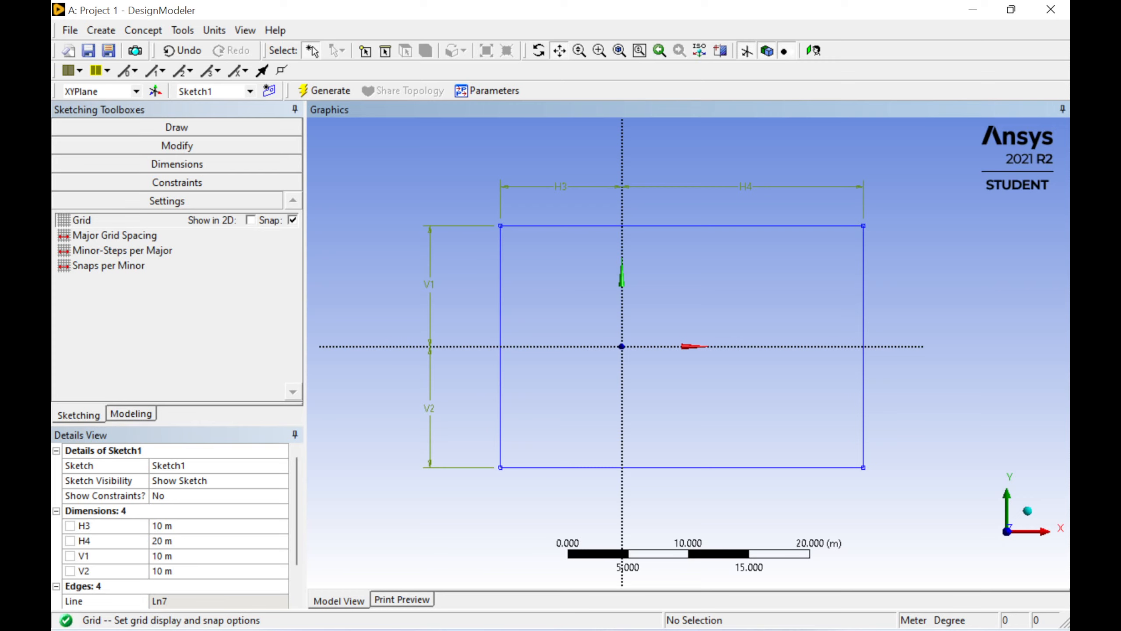
{"action": "left_click", "coordinate": [178, 128]}
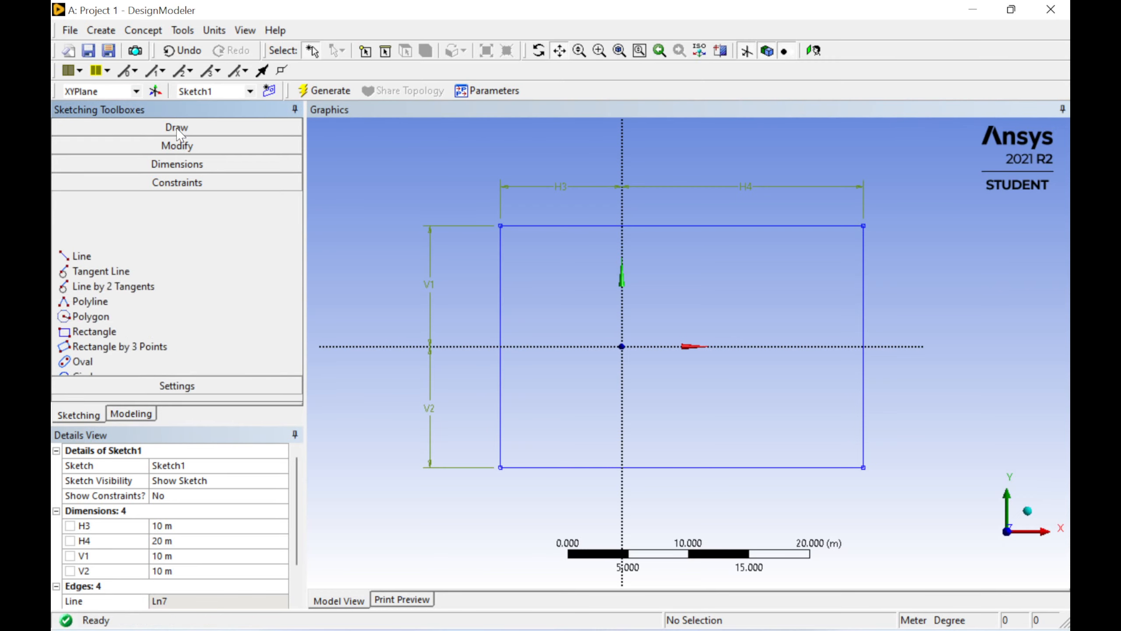
{"action": "left_click", "coordinate": [95, 267]}
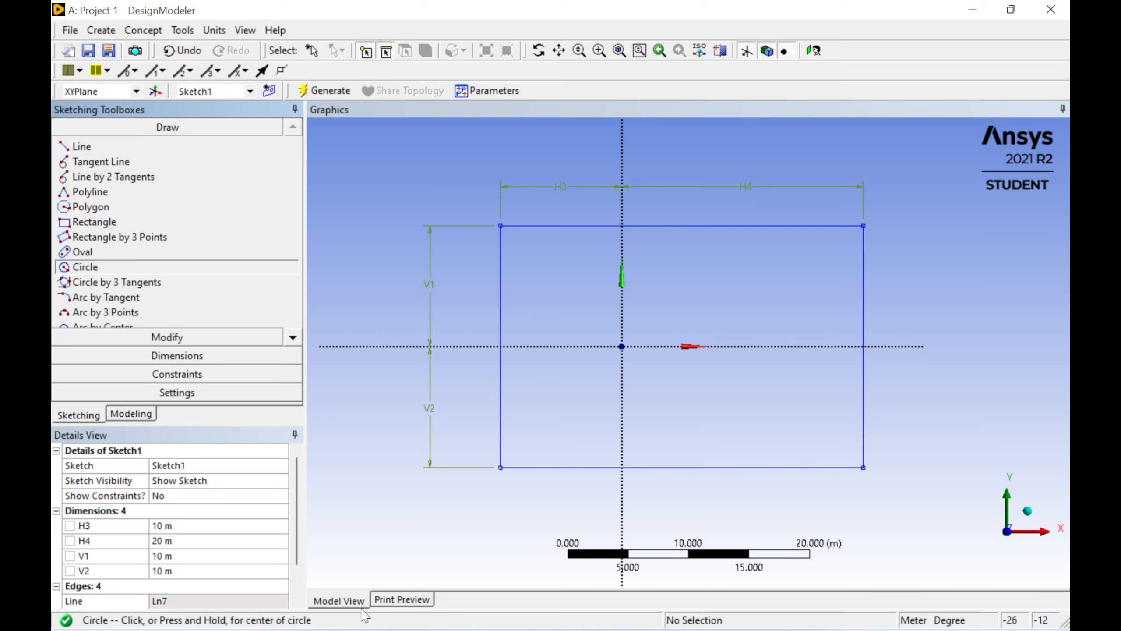
{"action": "left_click", "coordinate": [621, 346]}
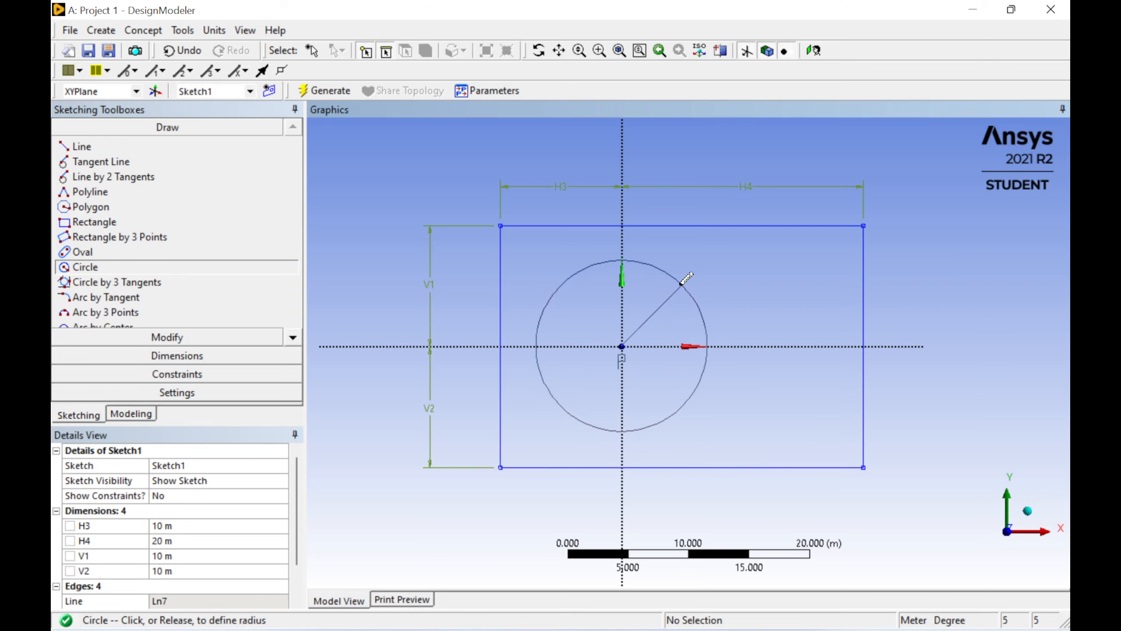
{"action": "left_click", "coordinate": [681, 282]}
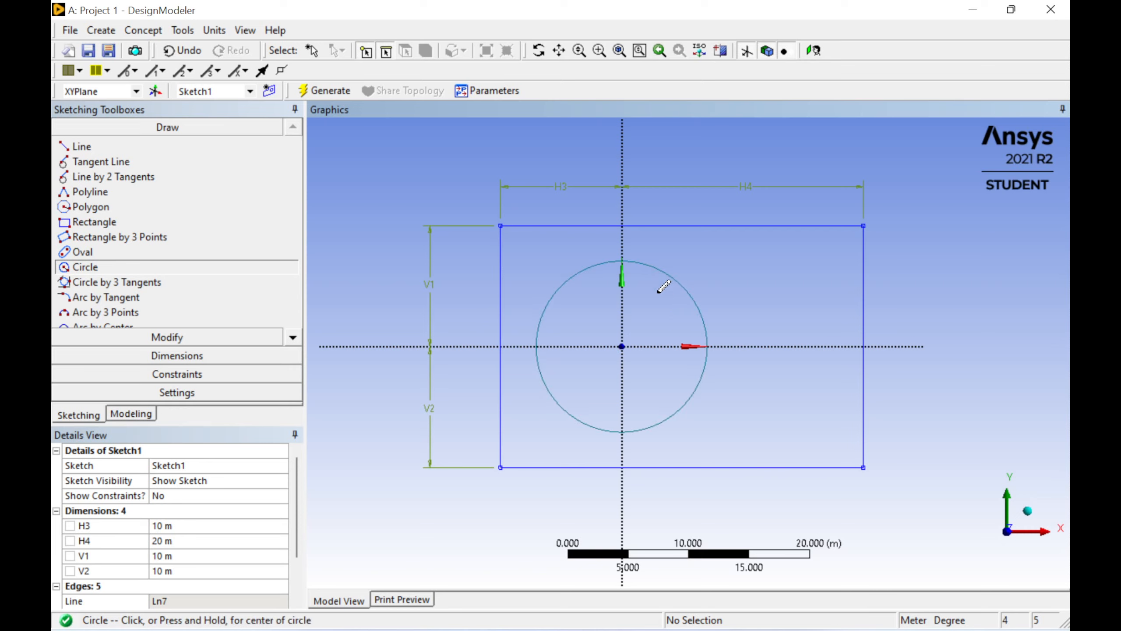
Step: Dimension the circle's diameter and set it to 2 m
{"action": "left_click", "coordinate": [181, 356]}
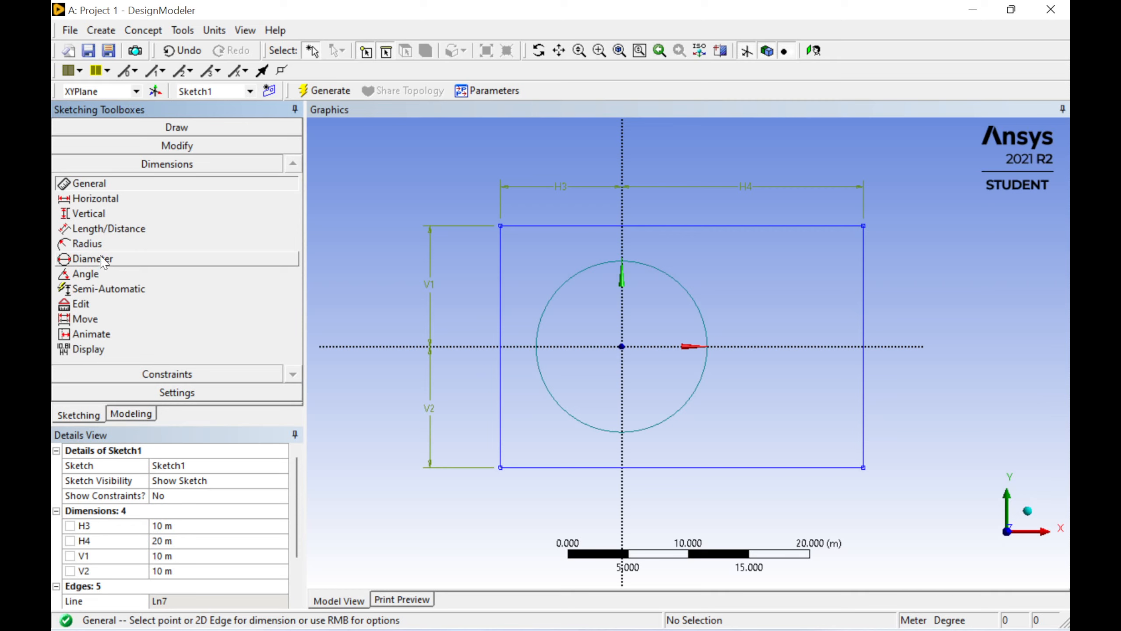
{"action": "left_click", "coordinate": [129, 264]}
{"action": "left_click", "coordinate": [659, 274]}
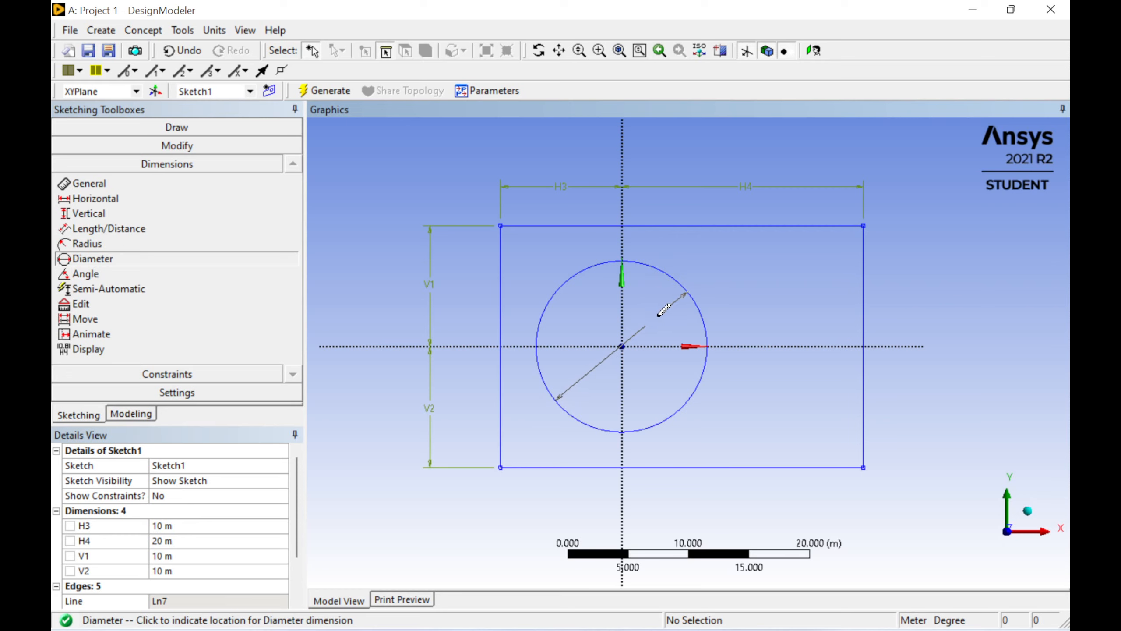
{"action": "left_click", "coordinate": [660, 320]}
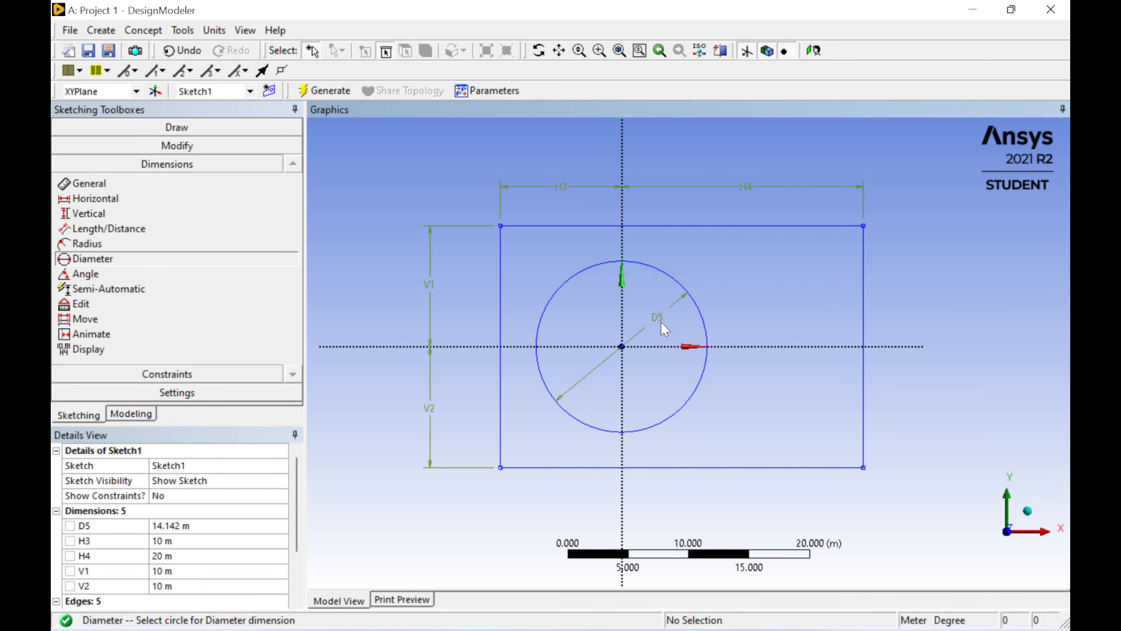
{"action": "left_click", "coordinate": [178, 525]}
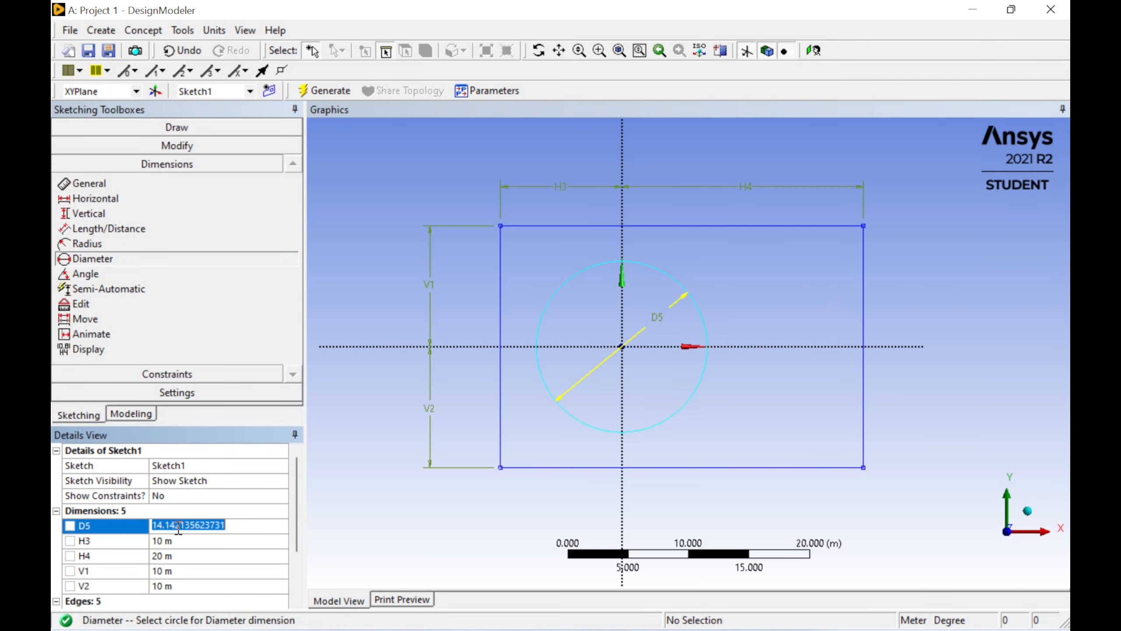
{"action": "type", "text": "2"}
{"action": "key", "text": "Return"}
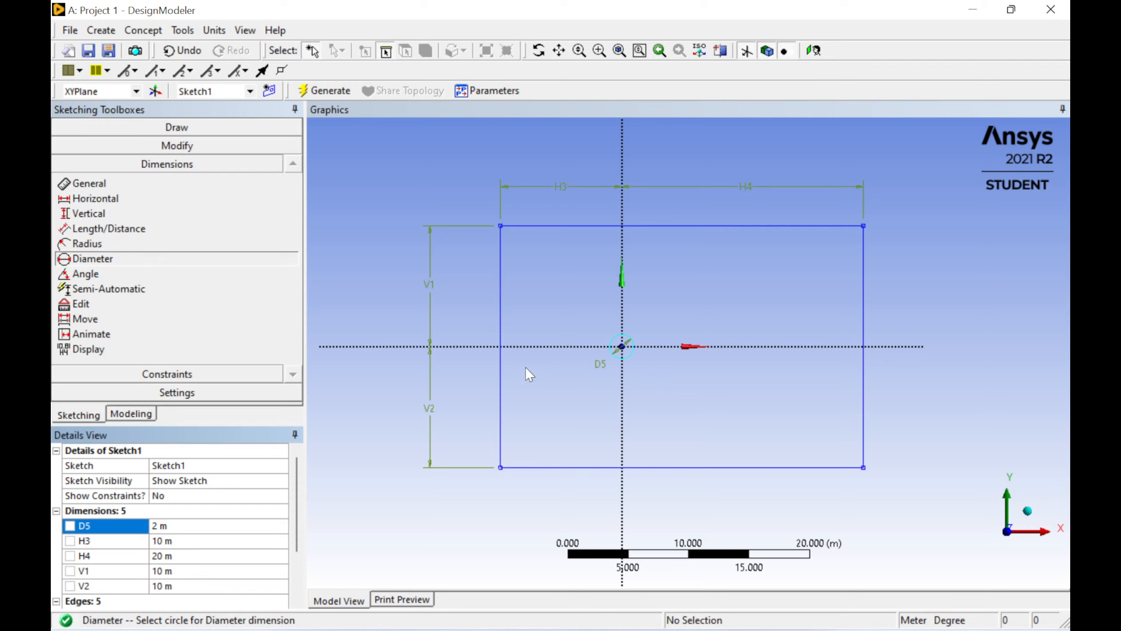
Step: Start a Surfaces From Sketches feature and apply Sketch1 as its base object
{"action": "left_click", "coordinate": [156, 34]}
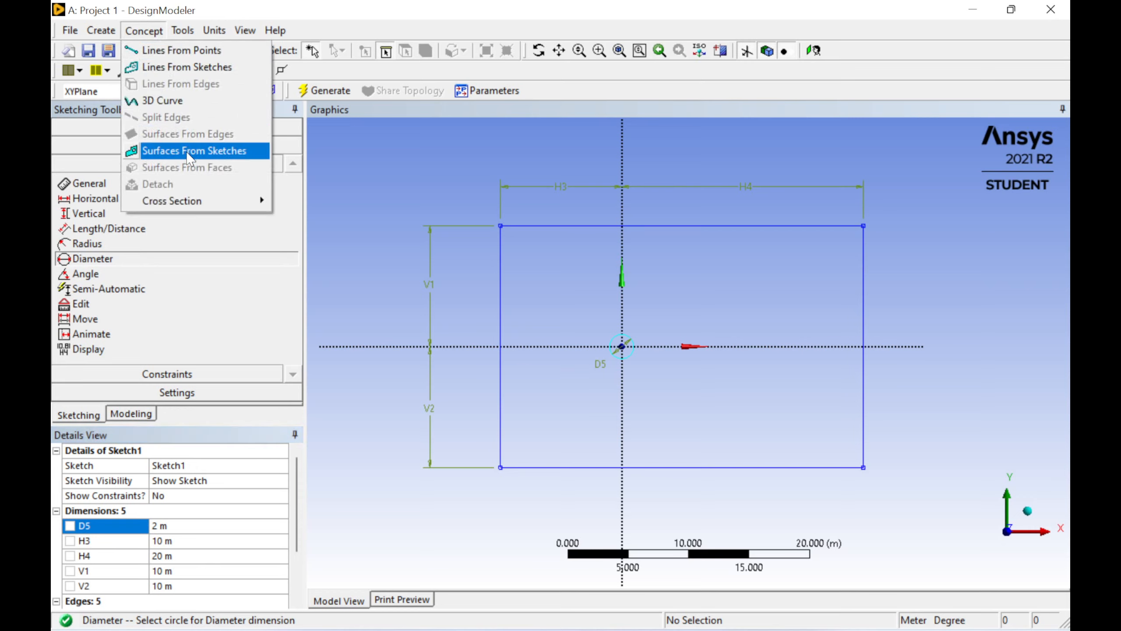
{"action": "left_click", "coordinate": [223, 162]}
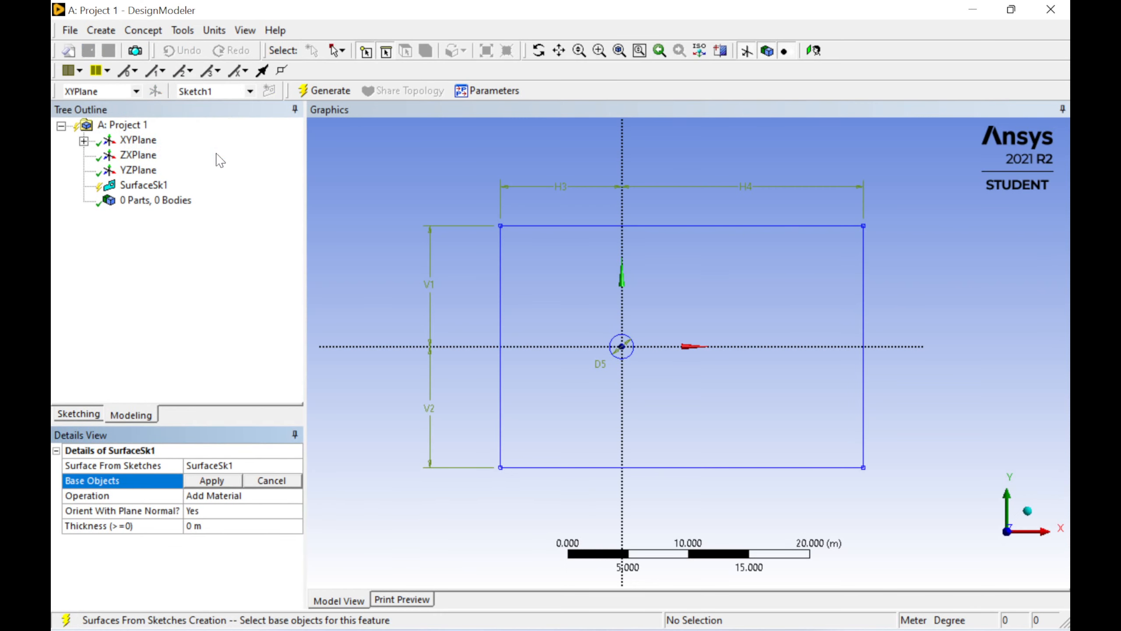
{"action": "left_click", "coordinate": [83, 141]}
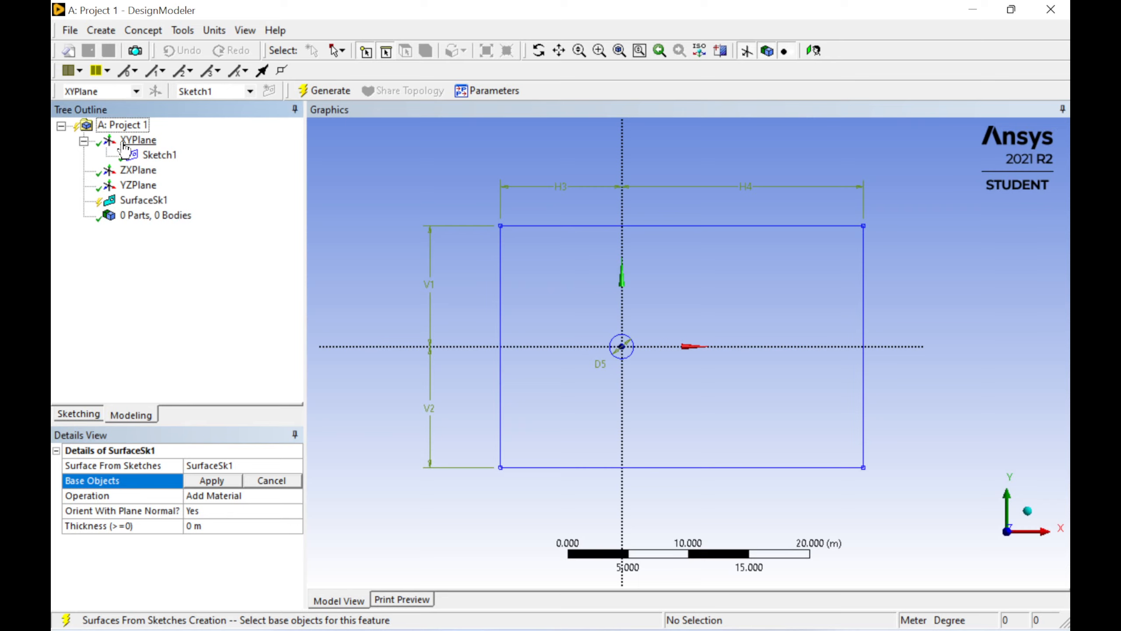
{"action": "left_click", "coordinate": [154, 155]}
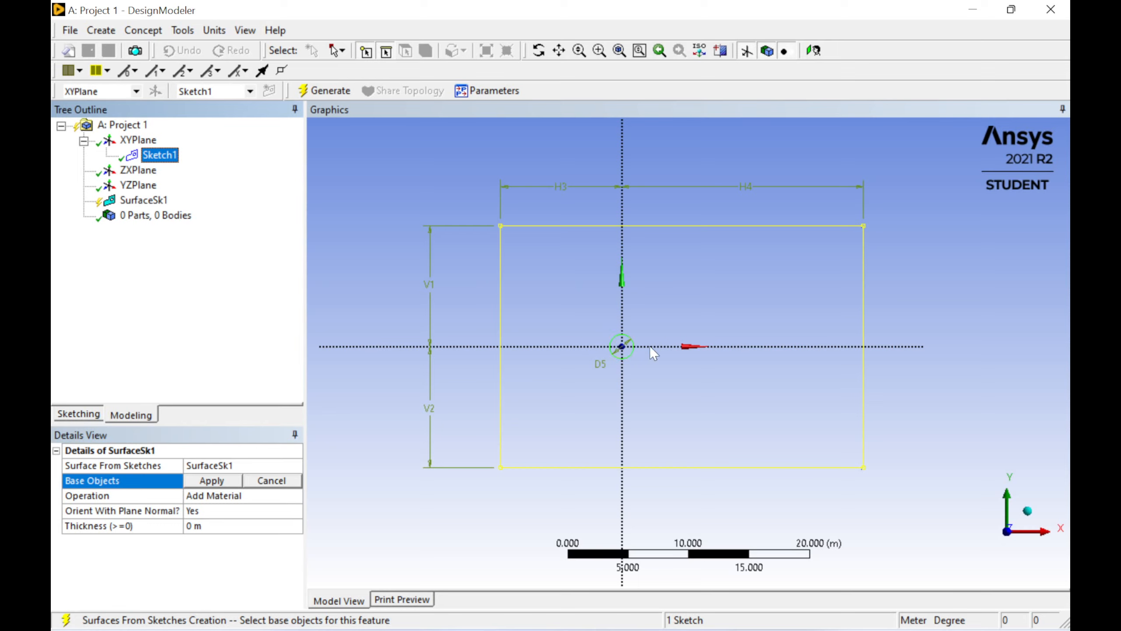
{"action": "left_click", "coordinate": [228, 482]}
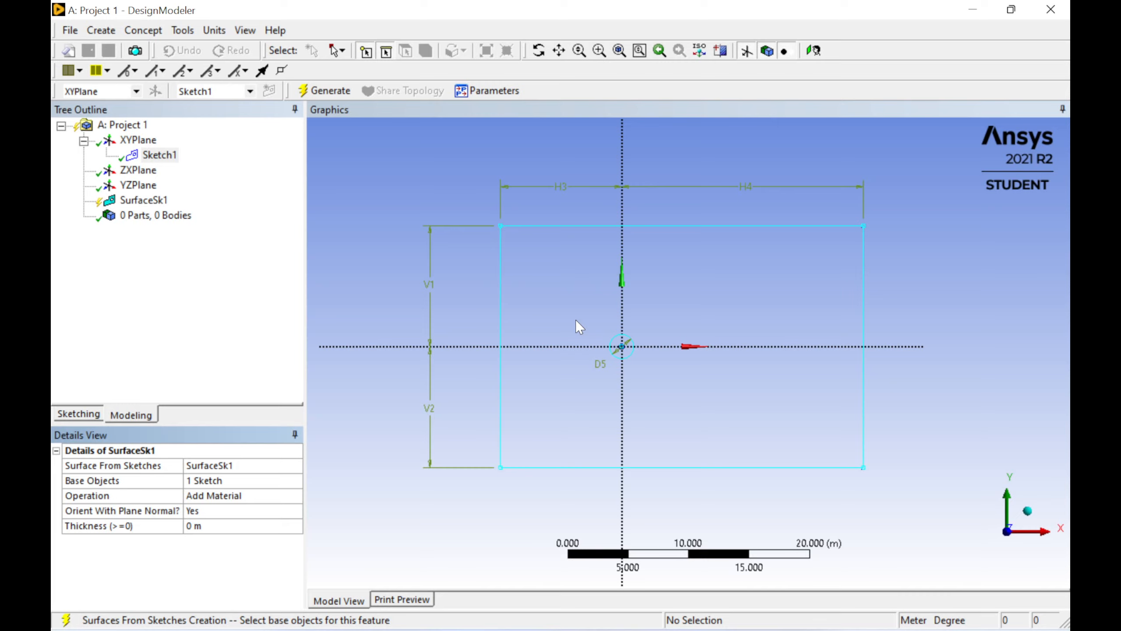
Step: Generate the surface body from the sketch and select it in the model tree
{"action": "left_click", "coordinate": [331, 91]}
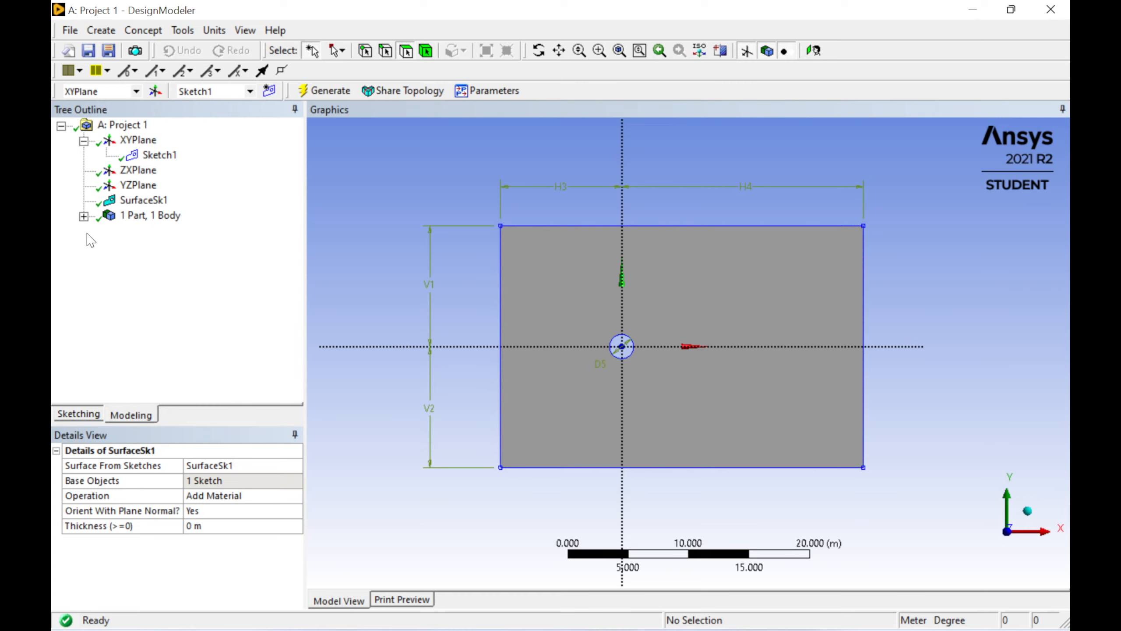
{"action": "left_click", "coordinate": [83, 216]}
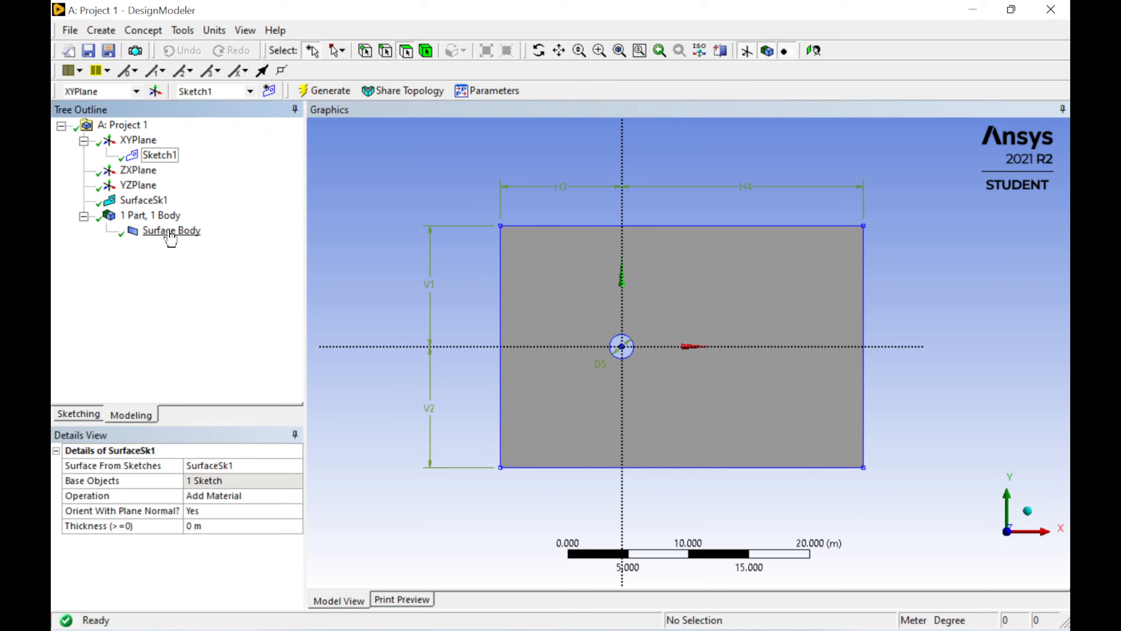
{"action": "left_click", "coordinate": [170, 231]}
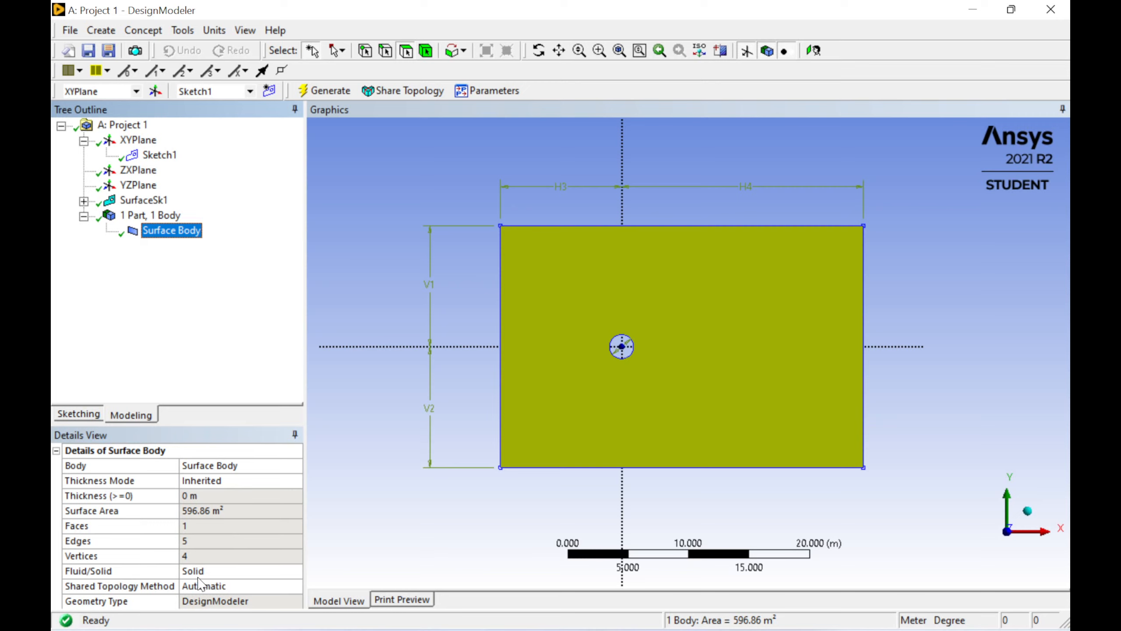
Step: Set the surface body's Fluid/Solid property to Fluid
{"action": "left_click", "coordinate": [201, 574]}
{"action": "left_click", "coordinate": [295, 571]}
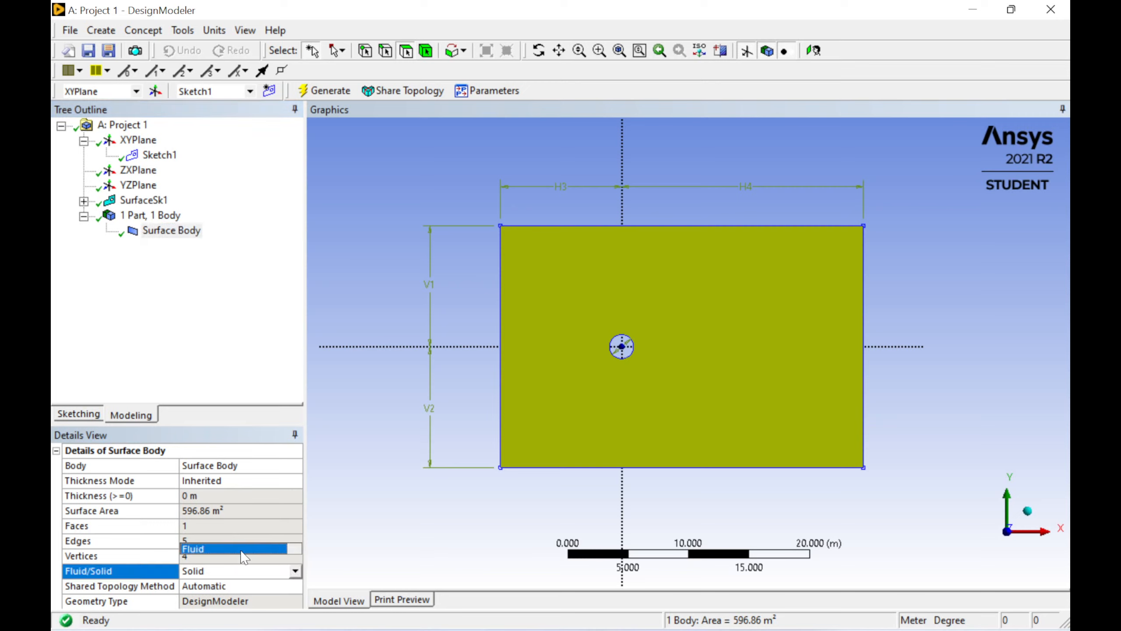
{"action": "left_click", "coordinate": [239, 555]}
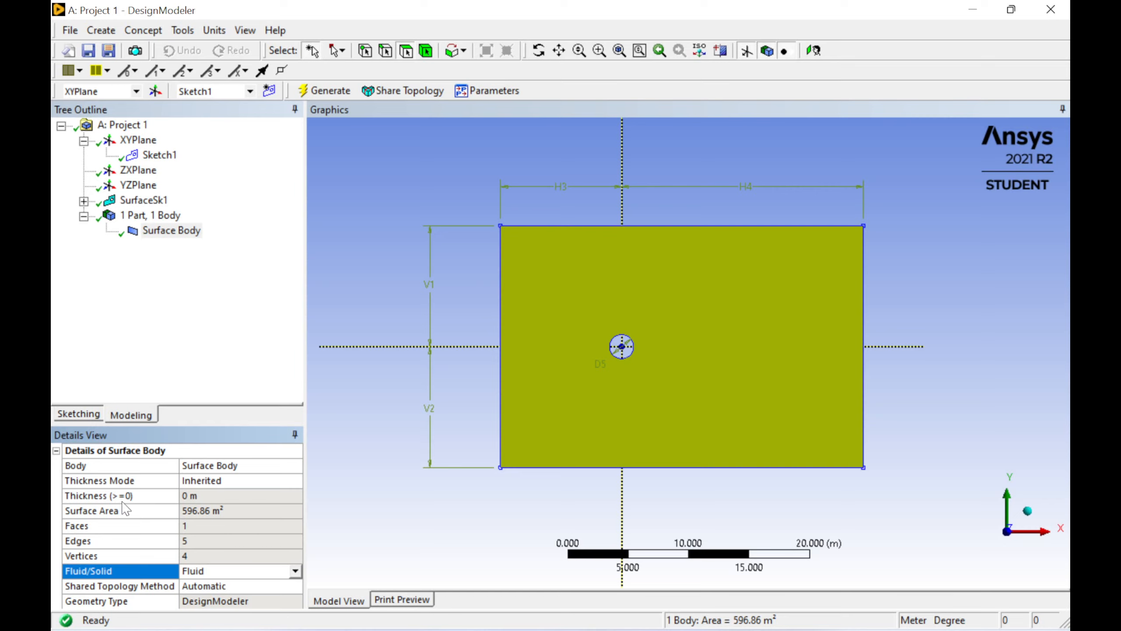
{"action": "left_click", "coordinate": [229, 495]}
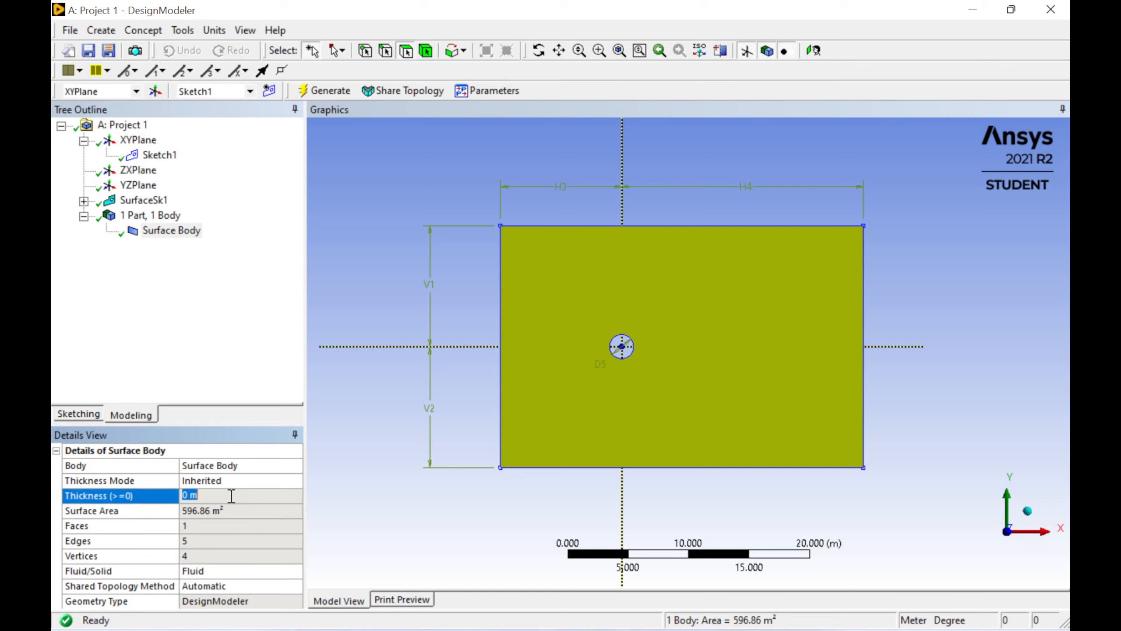
{"action": "key", "text": "Return"}
{"action": "left_click", "coordinate": [390, 378]}
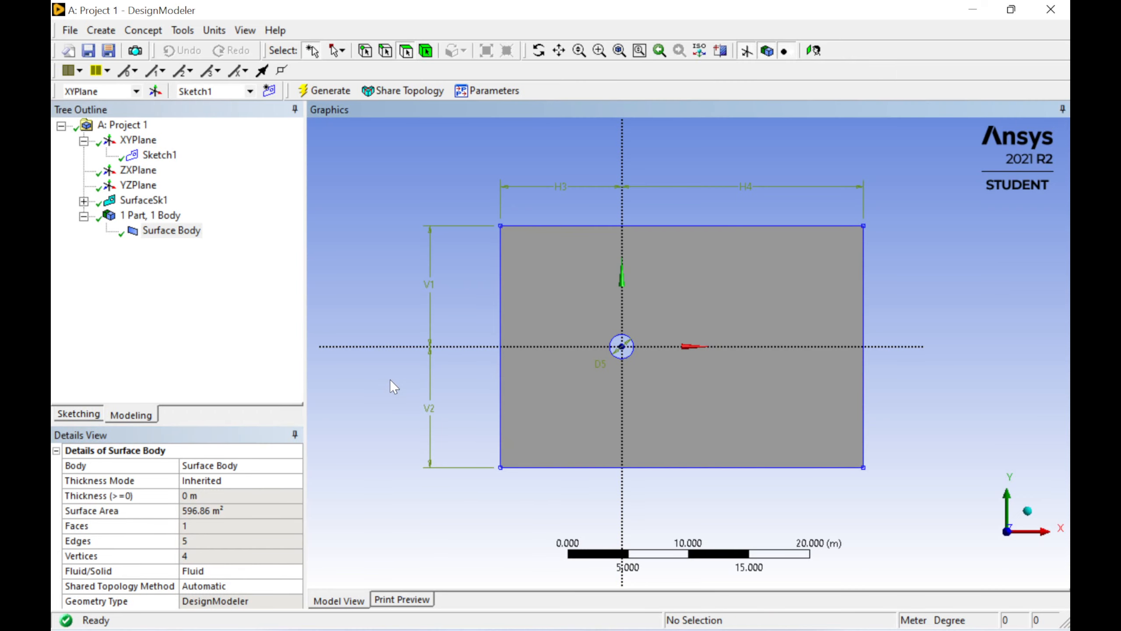
Step: Save the project as test2
{"action": "left_click", "coordinate": [88, 51]}
{"action": "type", "text": "test"}
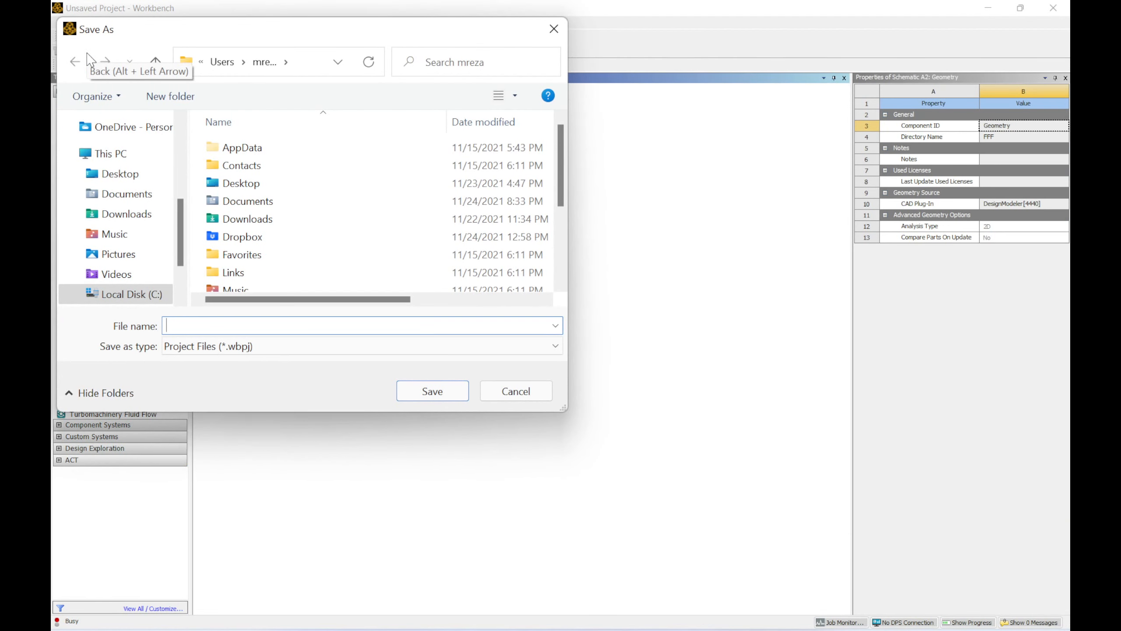
{"action": "type", "text": "2"}
{"action": "key", "text": "Return"}
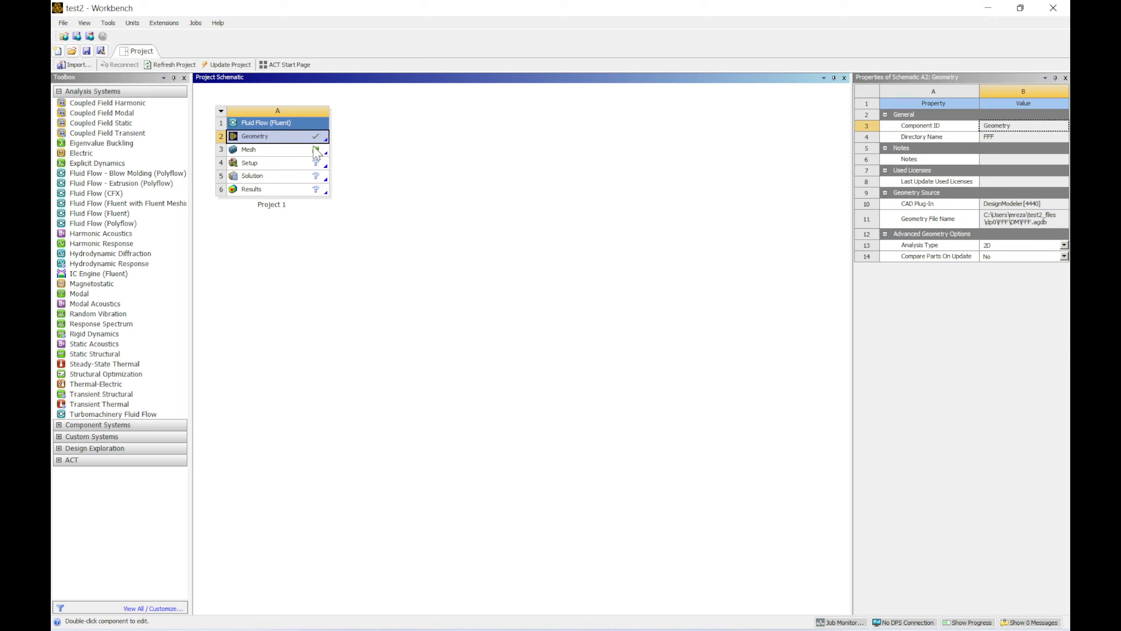
Step: Open the Mesh cell in the Meshing application and generate the default mesh
{"action": "double_click", "coordinate": [279, 152]}
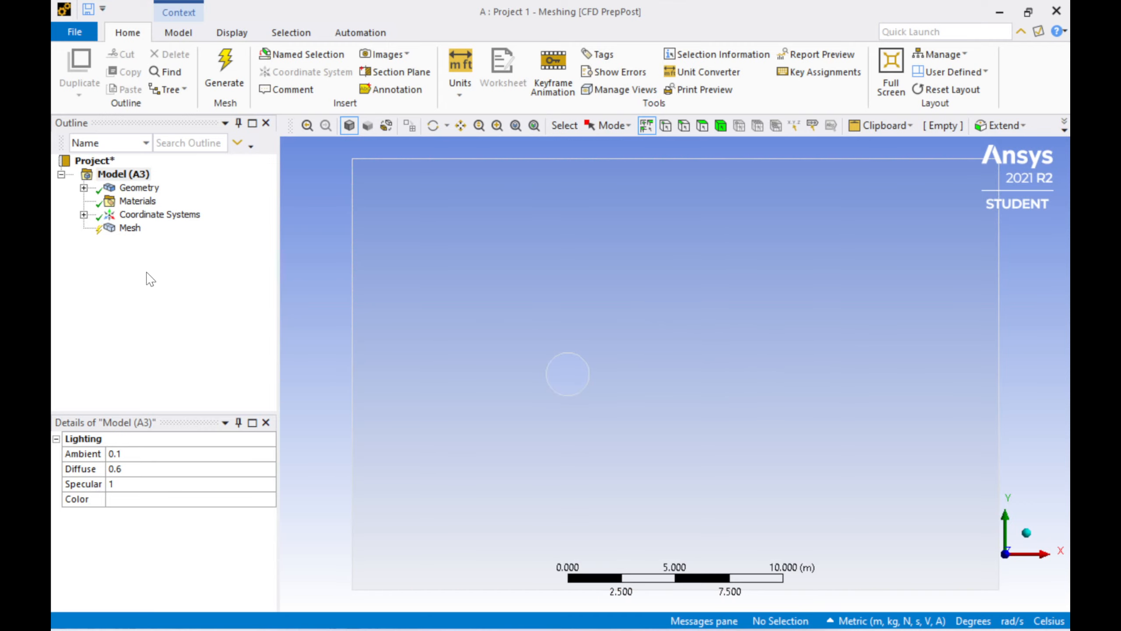
{"action": "left_click", "coordinate": [129, 228]}
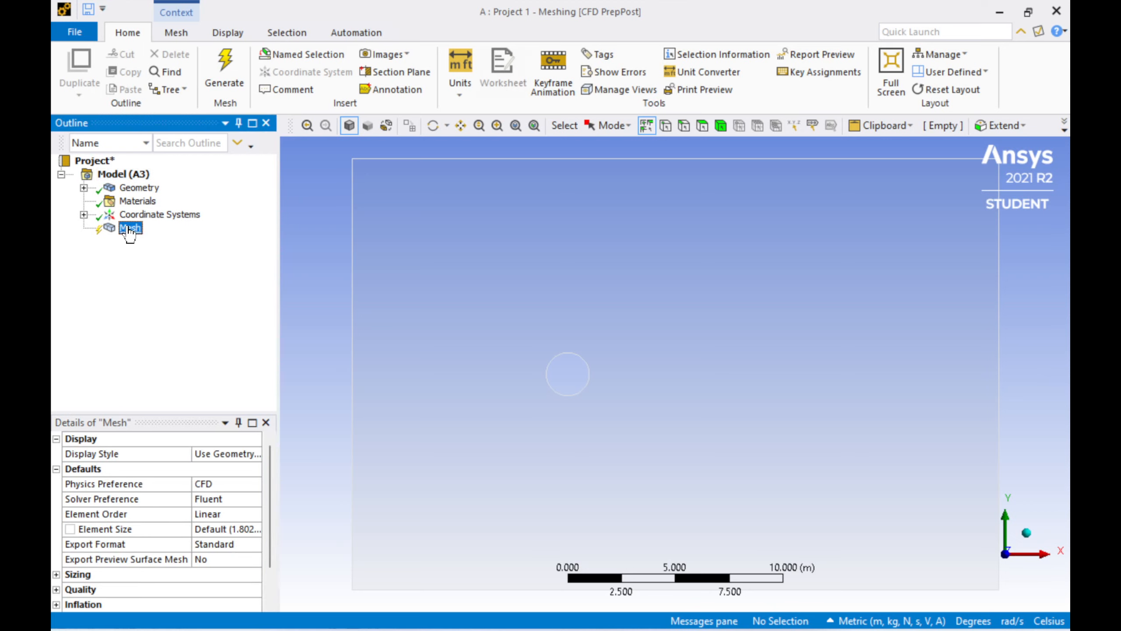
{"action": "right_click", "coordinate": [129, 229]}
{"action": "mouse_move", "coordinate": [167, 240]}
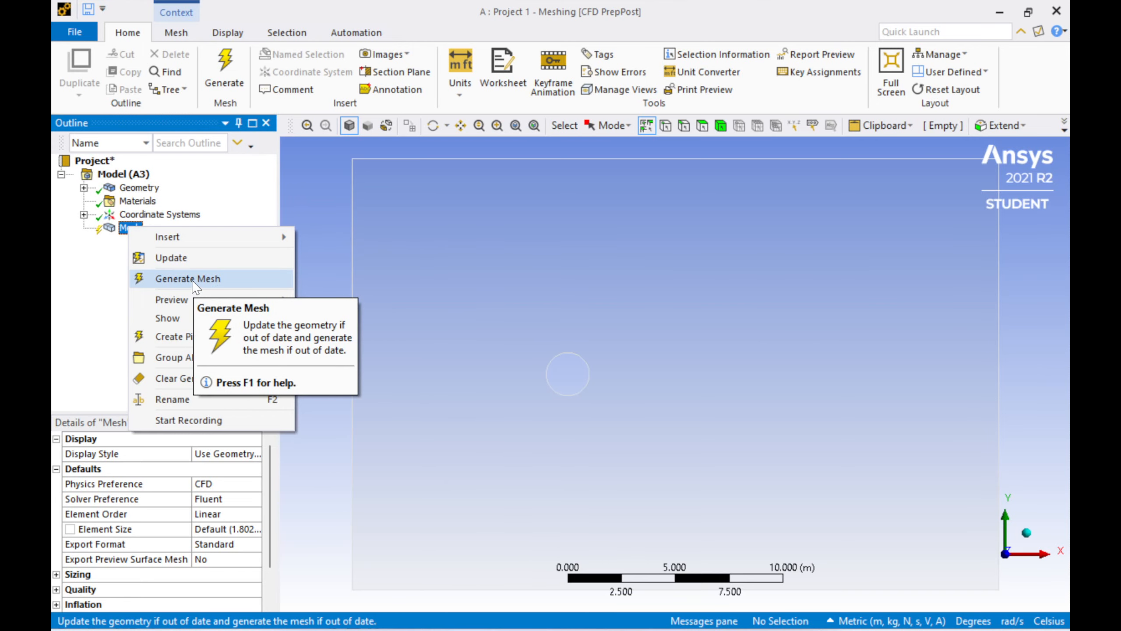
{"action": "left_click", "coordinate": [194, 279]}
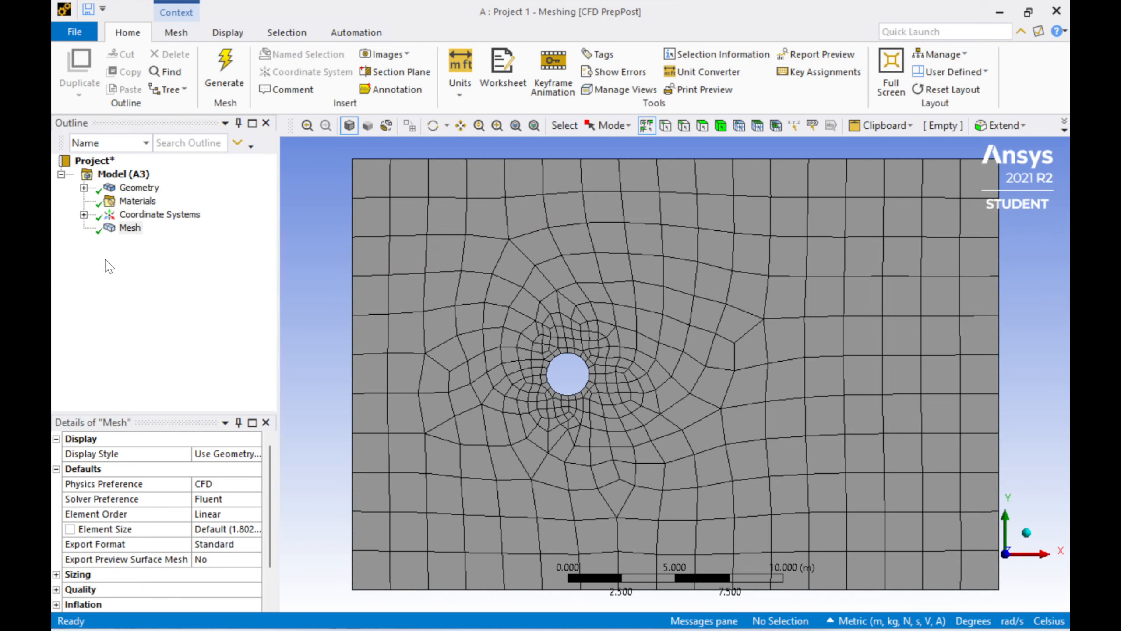
Step: Inspect the surface body's geometry details in the outline
{"action": "left_click", "coordinate": [83, 188]}
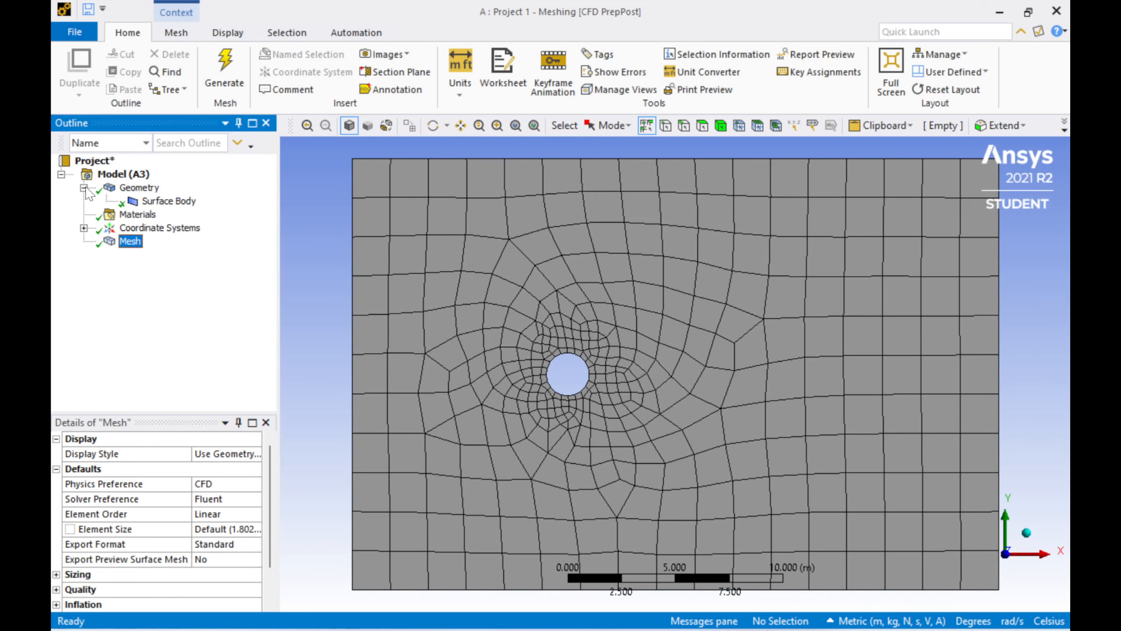
{"action": "left_click", "coordinate": [170, 201]}
{"action": "left_click", "coordinate": [185, 498]}
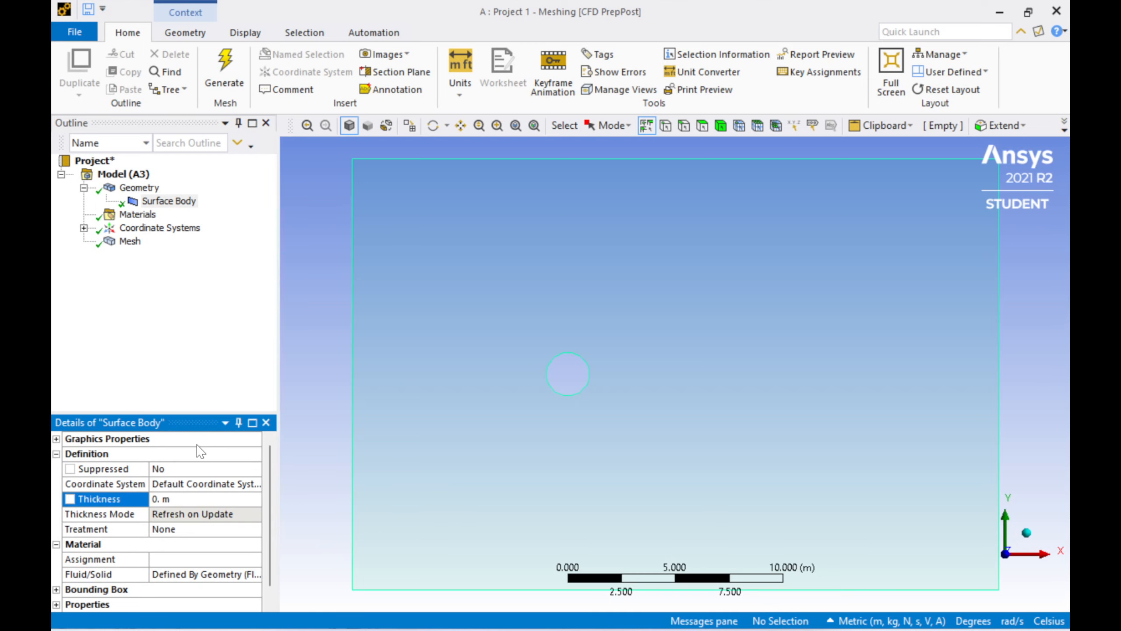
Step: Insert a mesh Method control scoped to the surface body and set the method to Triangles
{"action": "left_click", "coordinate": [129, 244]}
{"action": "right_click", "coordinate": [127, 245]}
{"action": "mouse_move", "coordinate": [265, 257]}
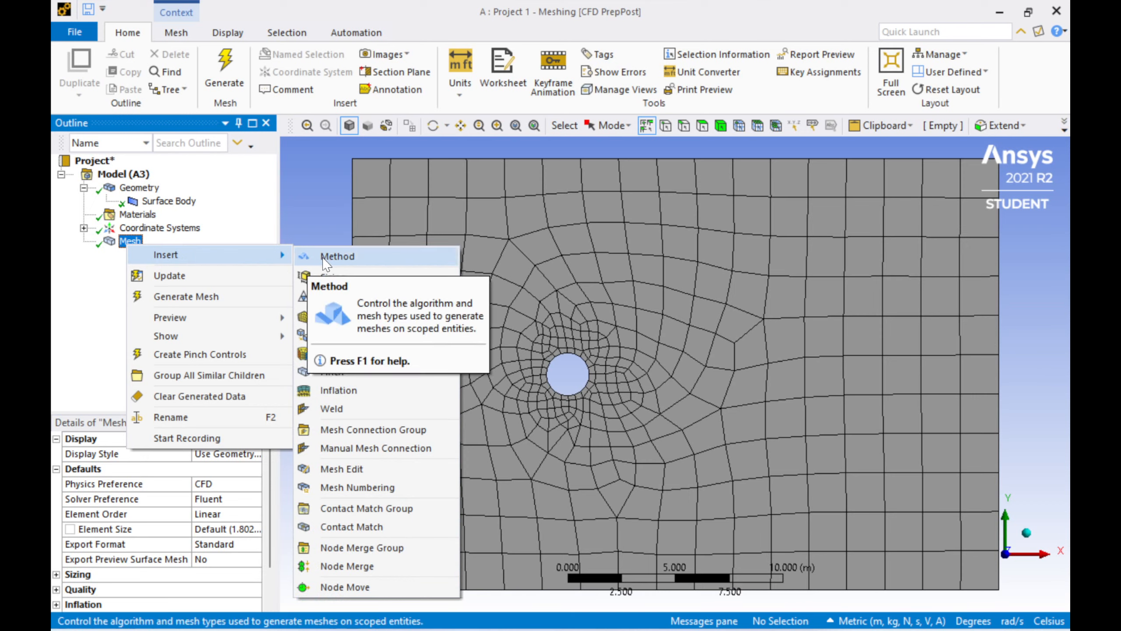
{"action": "left_click", "coordinate": [299, 261]}
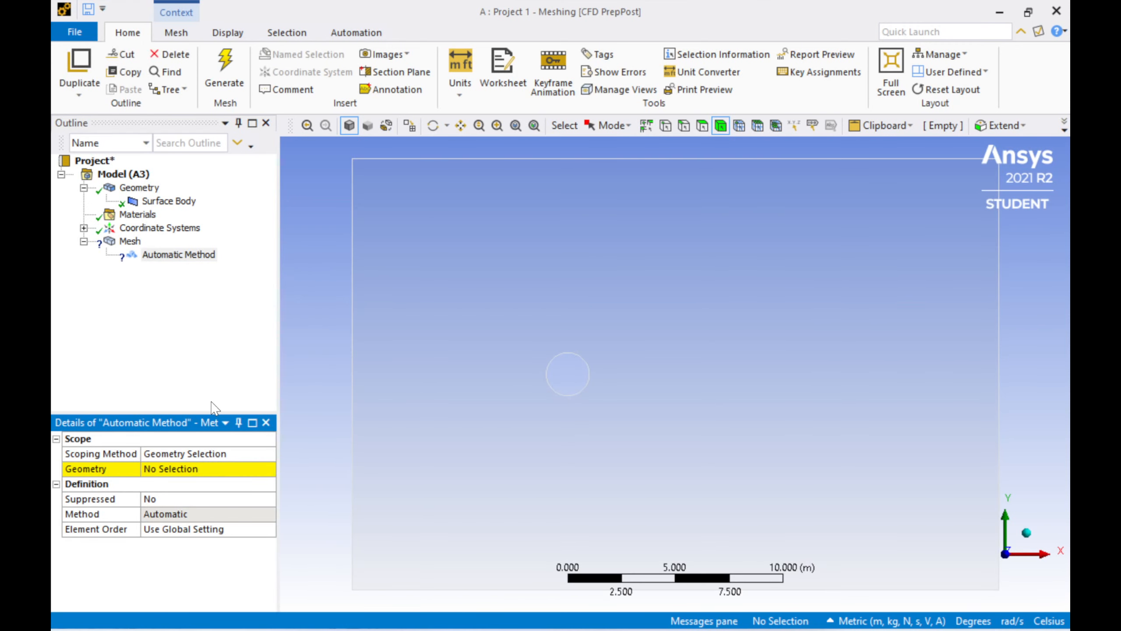
{"action": "left_click", "coordinate": [434, 369]}
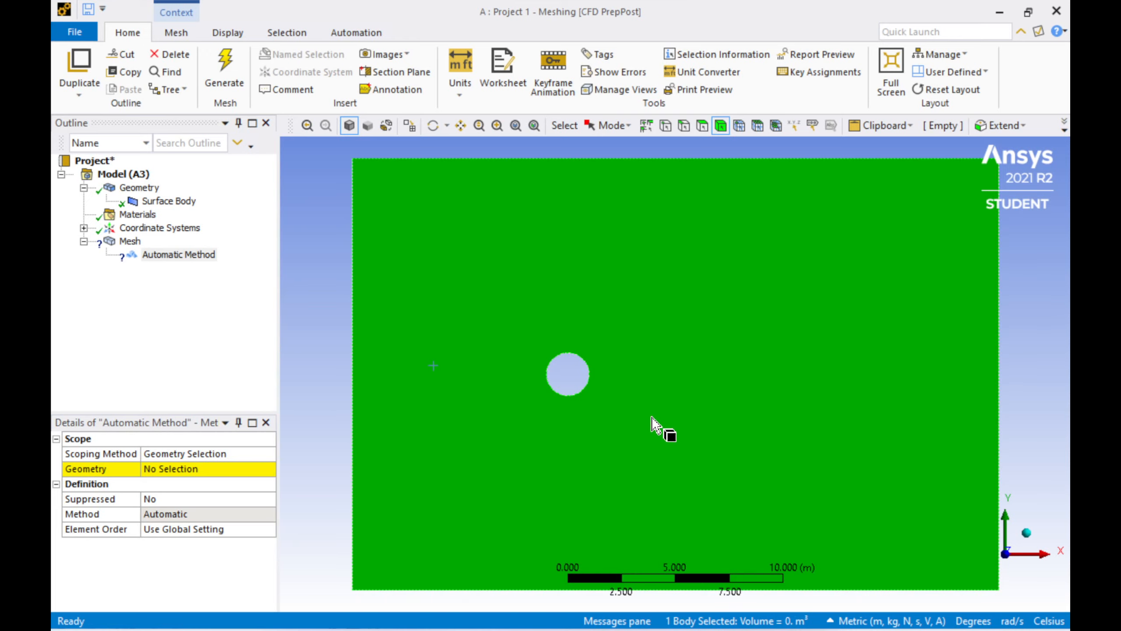
{"action": "left_click", "coordinate": [164, 471]}
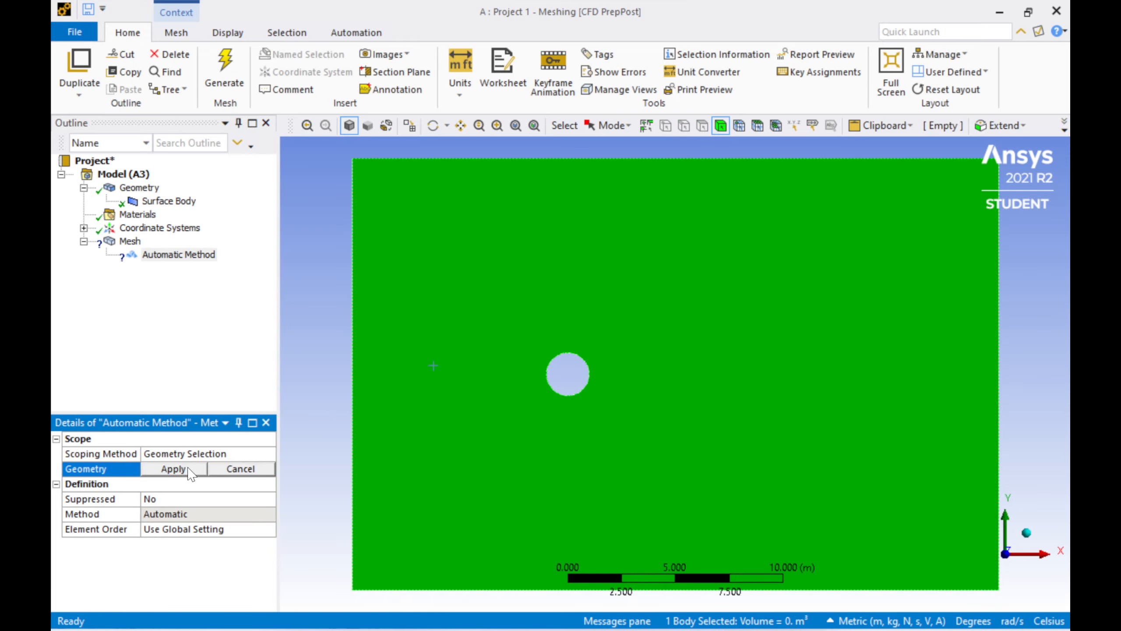
{"action": "left_click", "coordinate": [173, 468]}
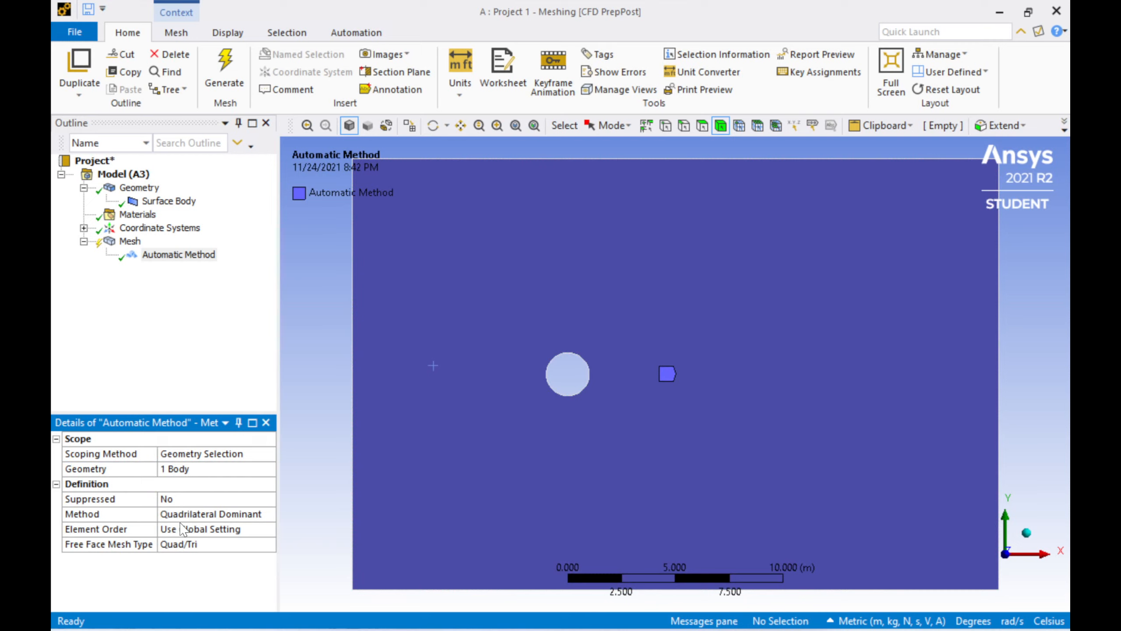
{"action": "left_click", "coordinate": [235, 514]}
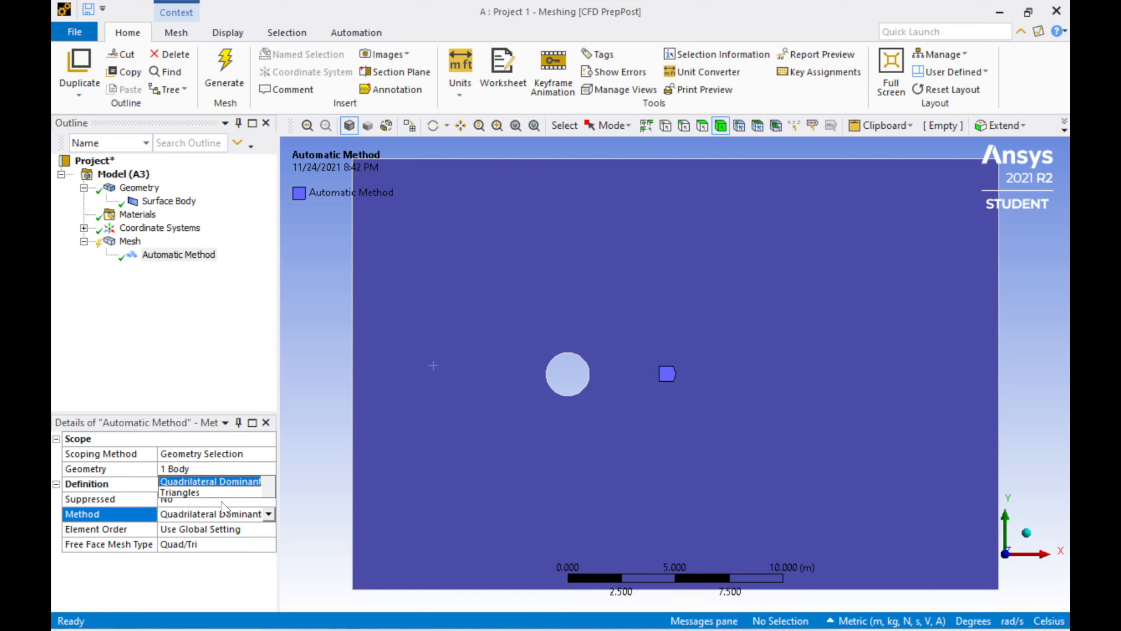
{"action": "left_click", "coordinate": [211, 492]}
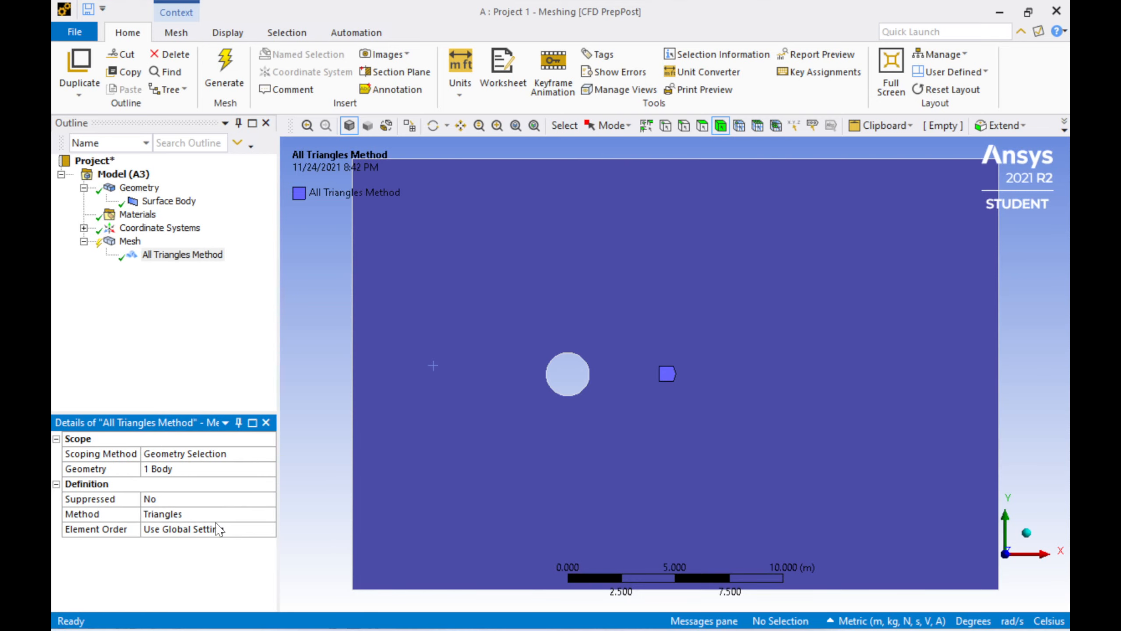
Step: Update the mesh and inspect the triangular elements around the circle
{"action": "right_click", "coordinate": [130, 242]}
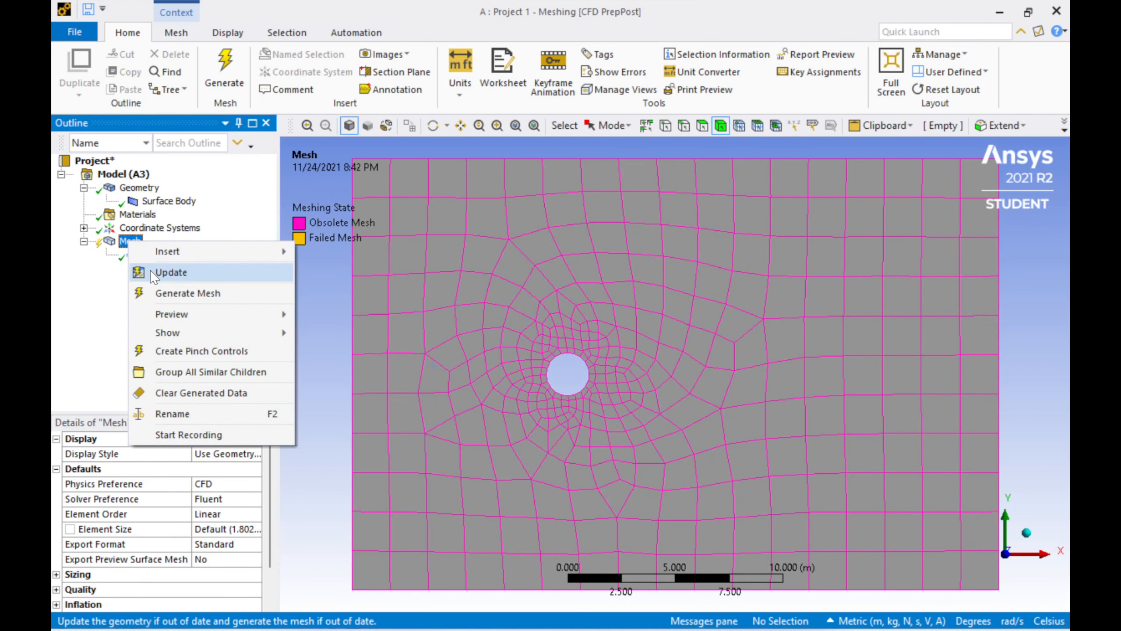
{"action": "left_click", "coordinate": [154, 275]}
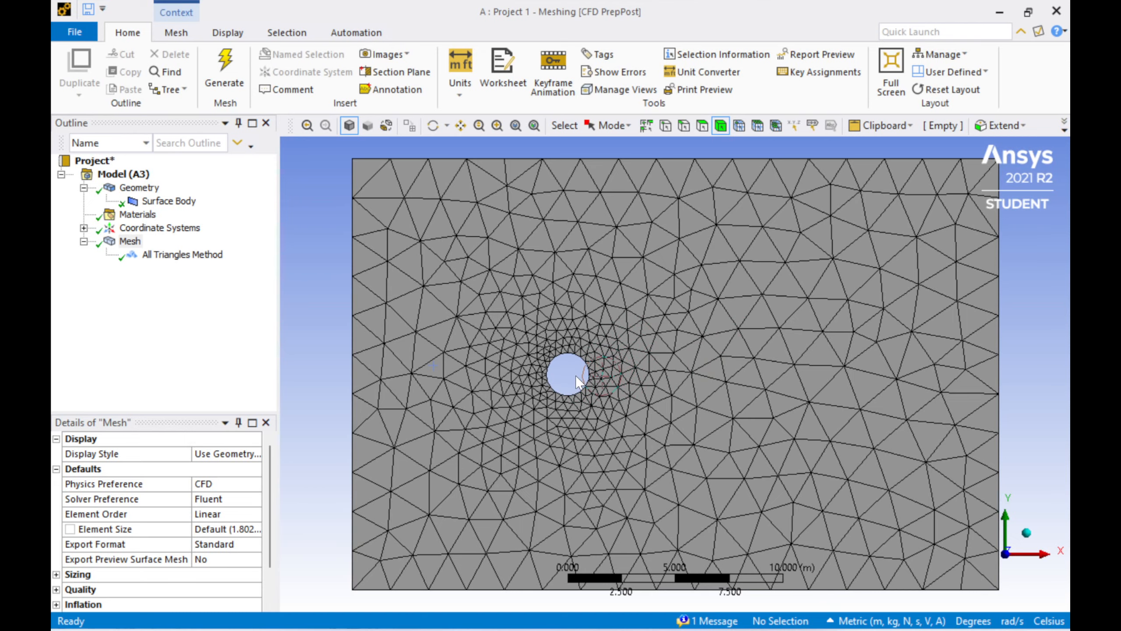
{"action": "scroll", "coordinate": [575, 374], "scroll_direction": "up", "scroll_amount": 2}
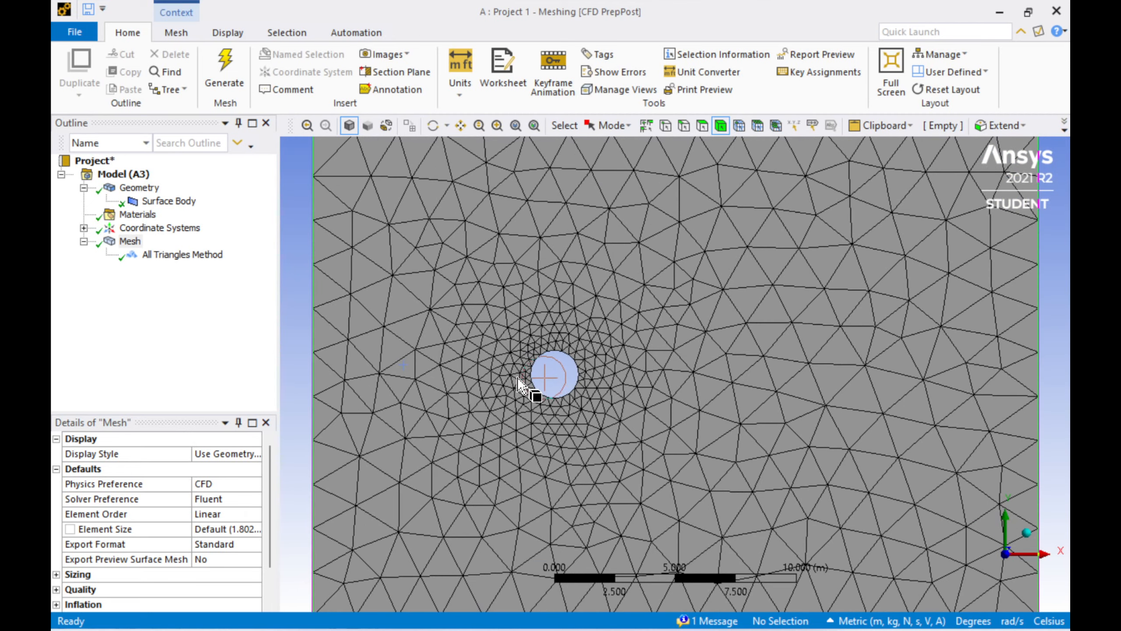
{"action": "scroll", "coordinate": [519, 384], "scroll_direction": "down", "scroll_amount": 1}
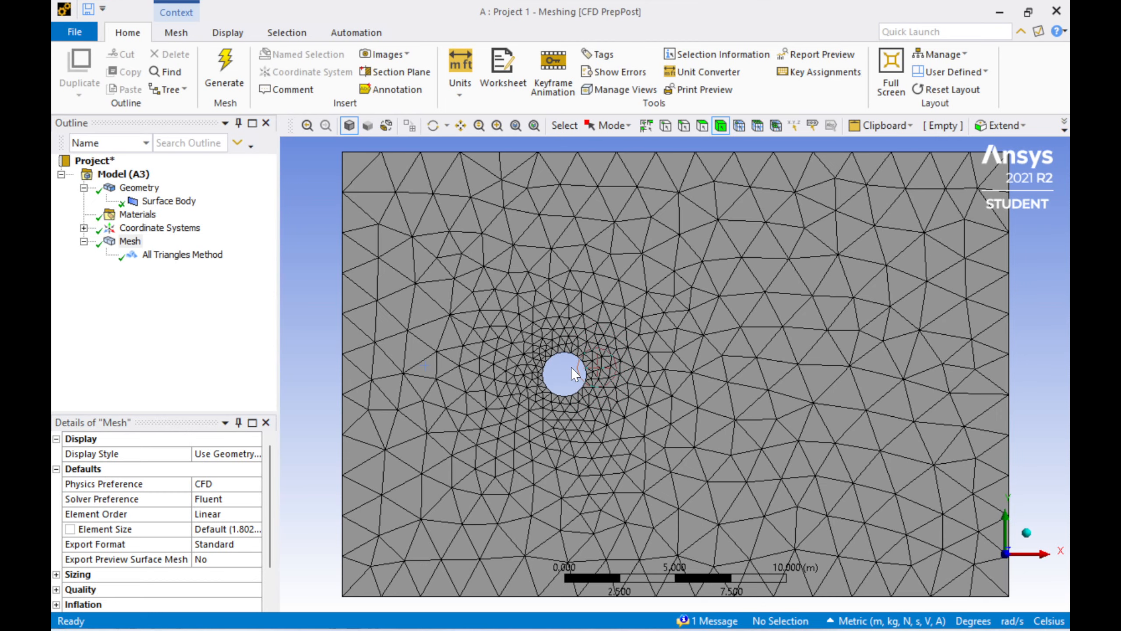
{"action": "scroll", "coordinate": [569, 370], "scroll_direction": "up", "scroll_amount": 2}
{"action": "scroll", "coordinate": [513, 390], "scroll_direction": "up", "scroll_amount": 3}
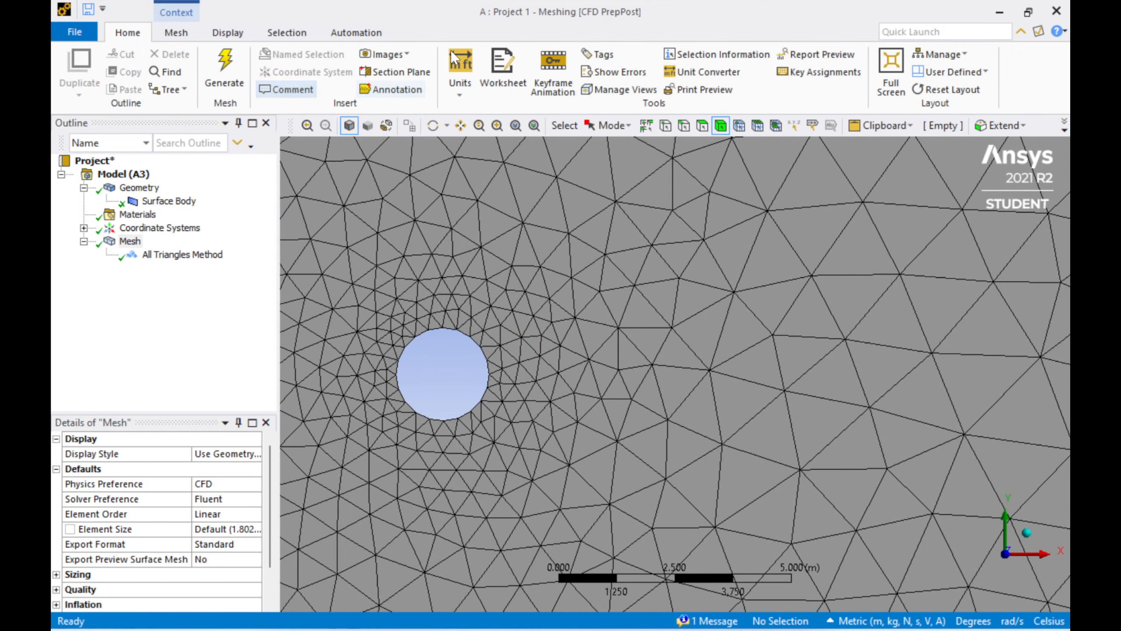
{"action": "left_click", "coordinate": [460, 125]}
{"action": "left_click_drag", "start_coordinate": [497, 290], "coordinate": [648, 359]}
{"action": "scroll", "coordinate": [647, 359], "scroll_direction": "up", "scroll_amount": 1}
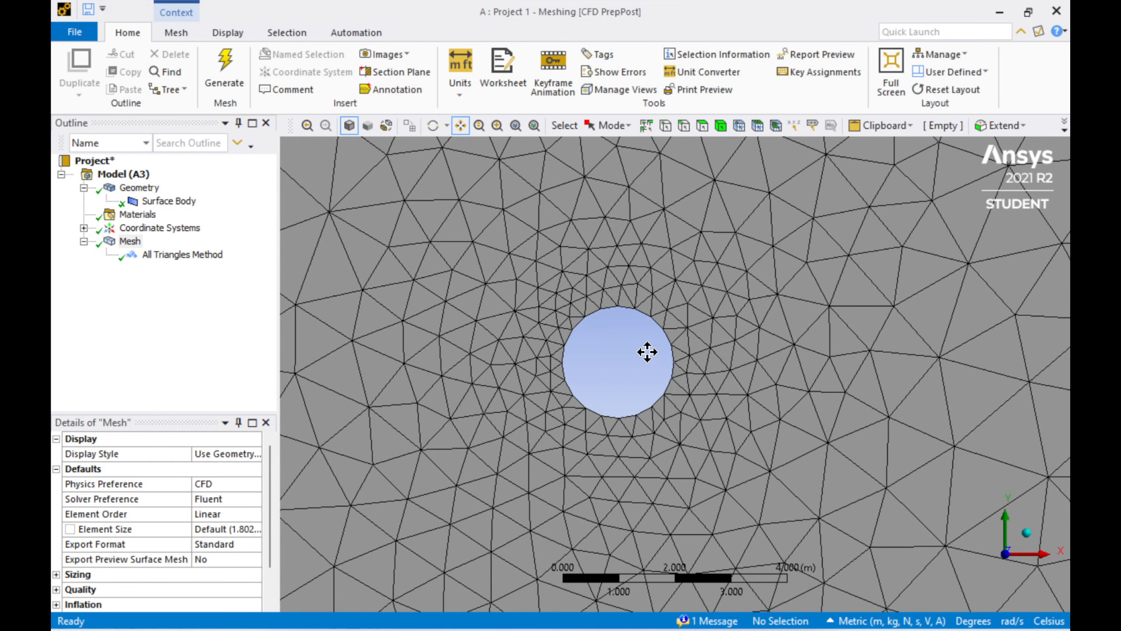
Step: Add an Edge Sizing on the circle's edge with an element size of 0.05 m
{"action": "right_click", "coordinate": [130, 243]}
{"action": "mouse_move", "coordinate": [227, 254]}
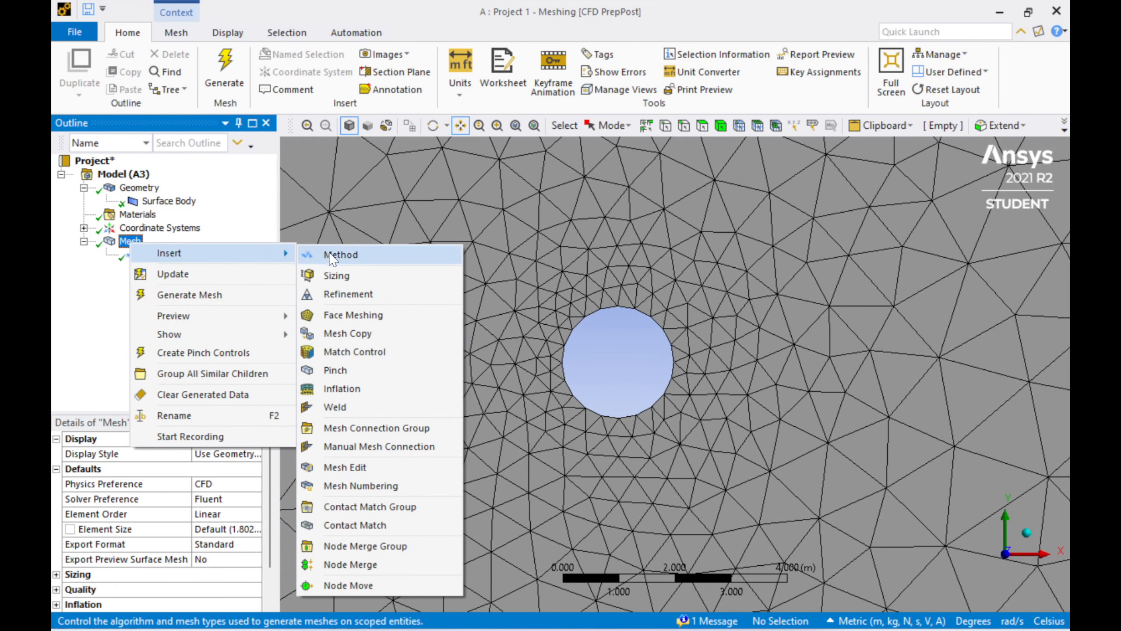
{"action": "left_click", "coordinate": [354, 283]}
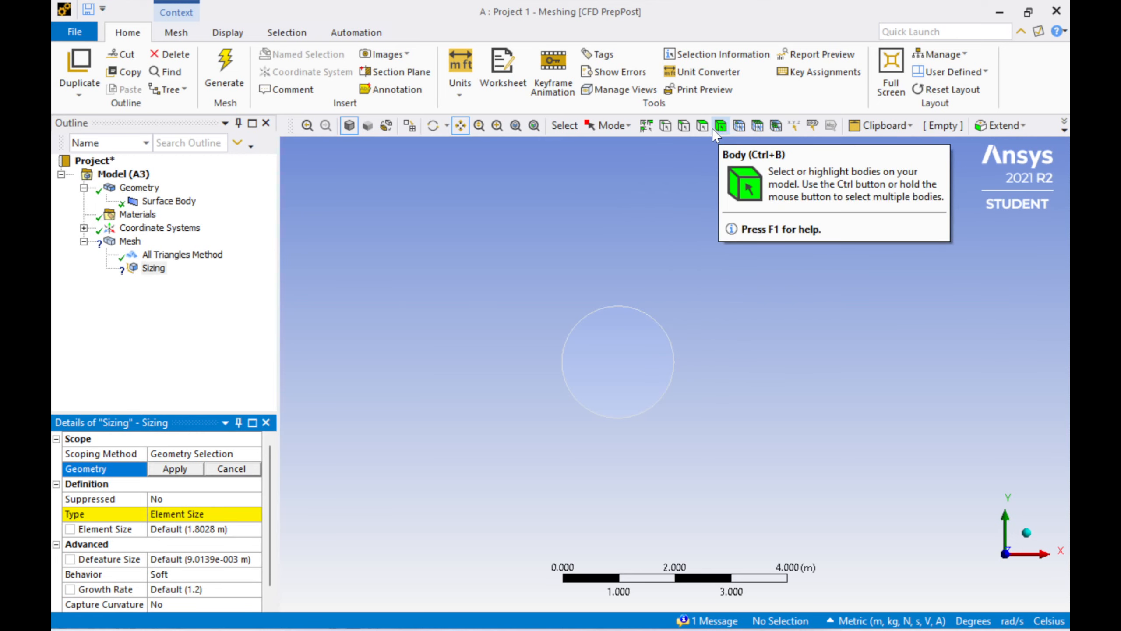
{"action": "left_click", "coordinate": [684, 126]}
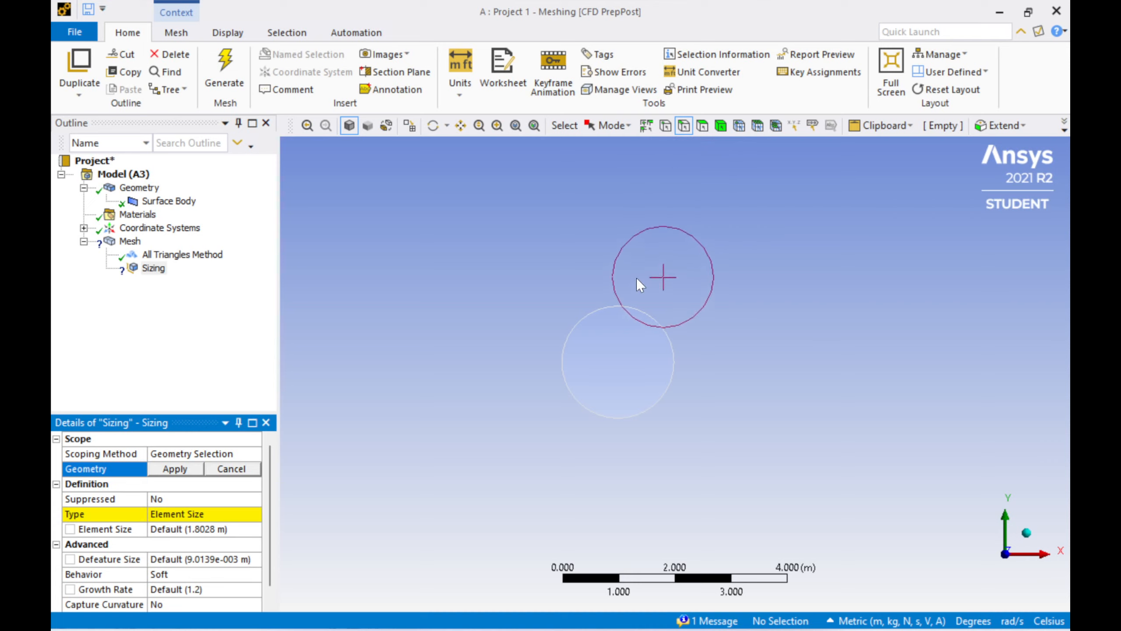
{"action": "left_click", "coordinate": [633, 311]}
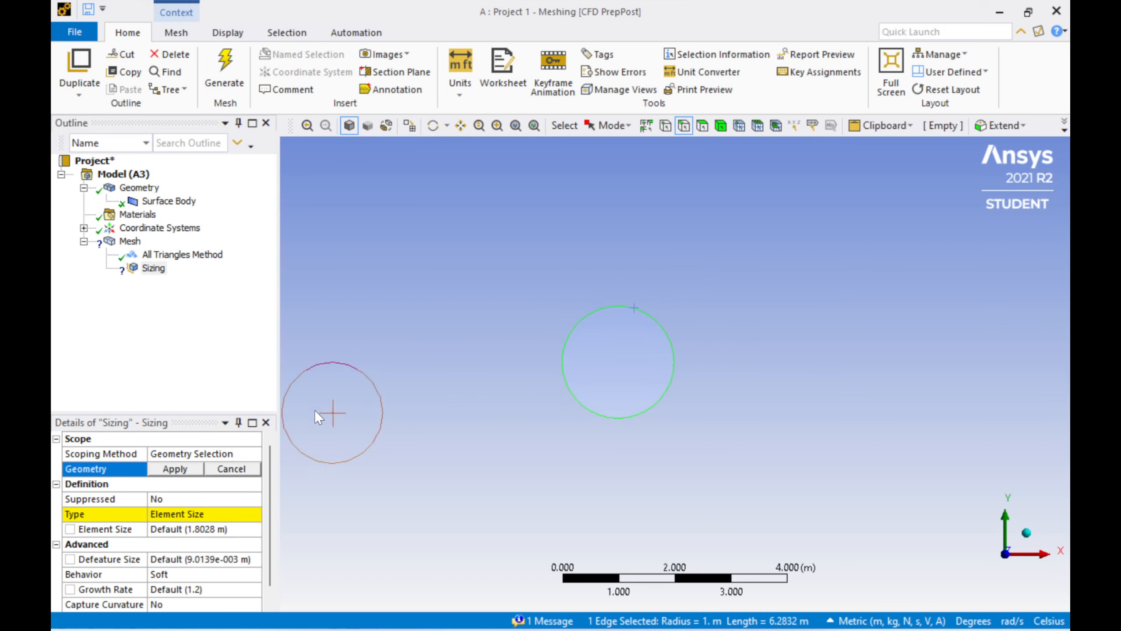
{"action": "left_click", "coordinate": [174, 469]}
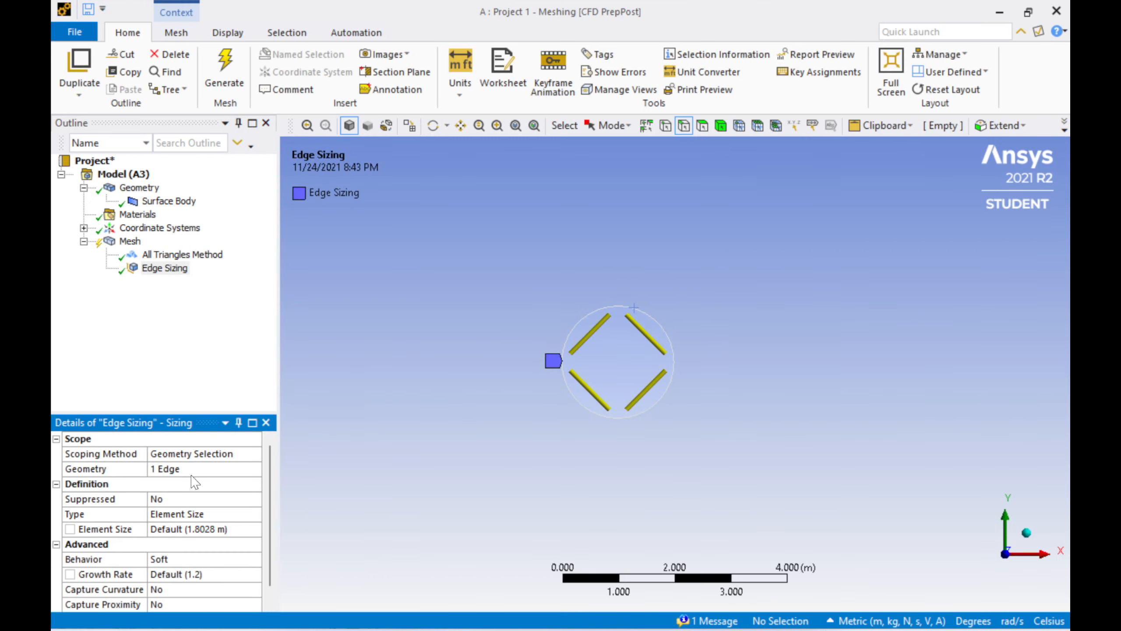
{"action": "left_click", "coordinate": [182, 528]}
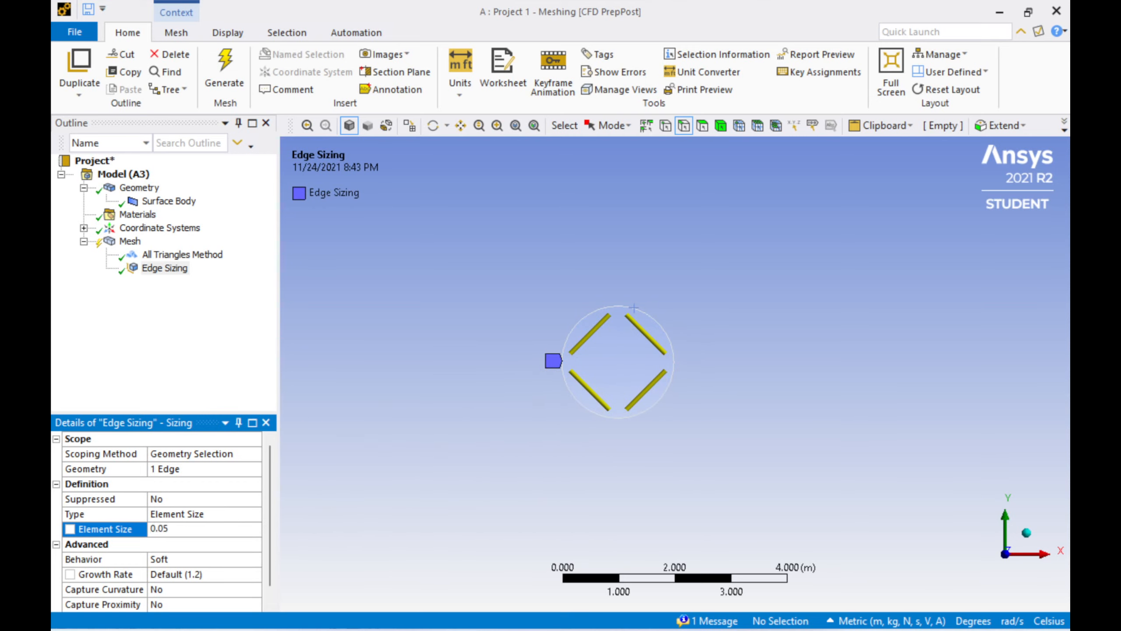
{"action": "key", "text": "Return"}
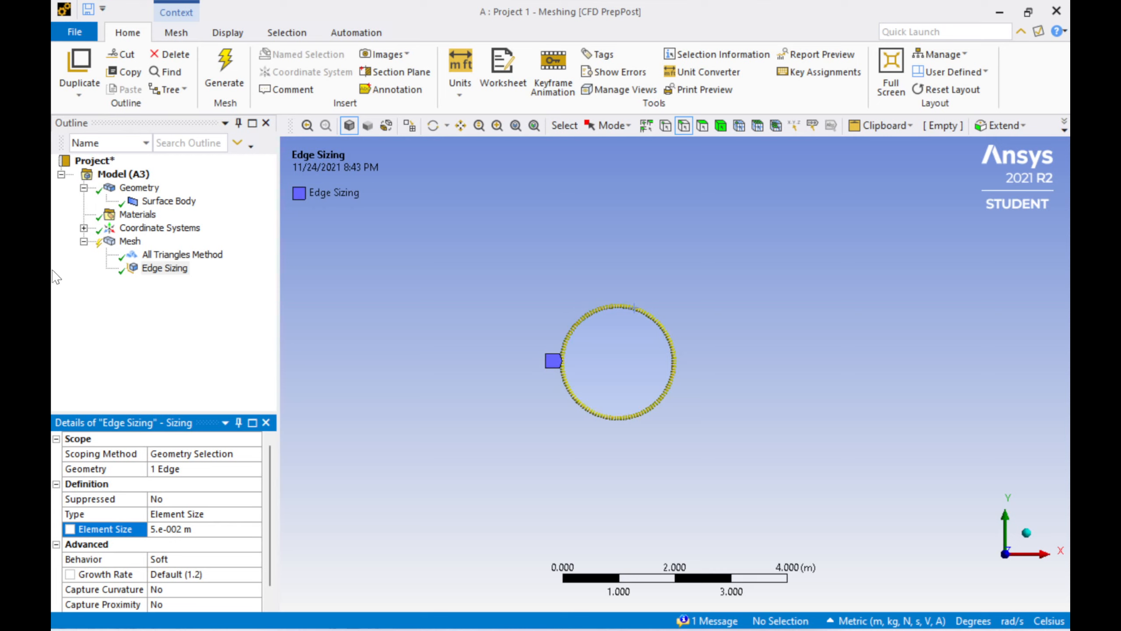
Step: Update the mesh so the circle's edge sizing is applied
{"action": "scroll", "coordinate": [581, 354], "scroll_direction": "down", "scroll_amount": 4}
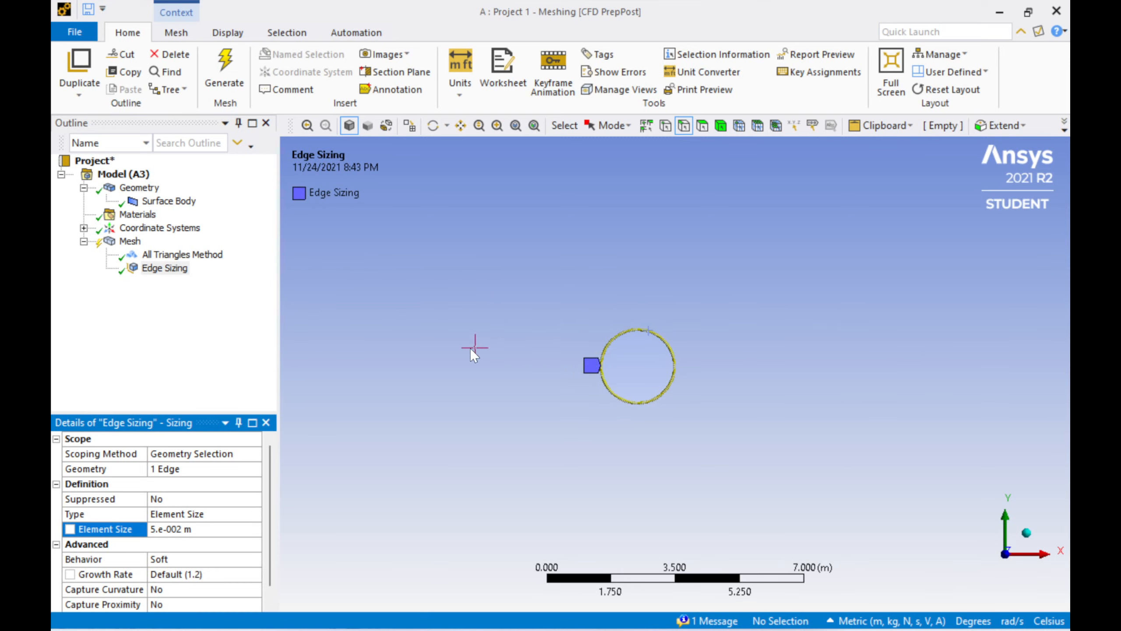
{"action": "left_click", "coordinate": [125, 242]}
{"action": "right_click", "coordinate": [124, 242]}
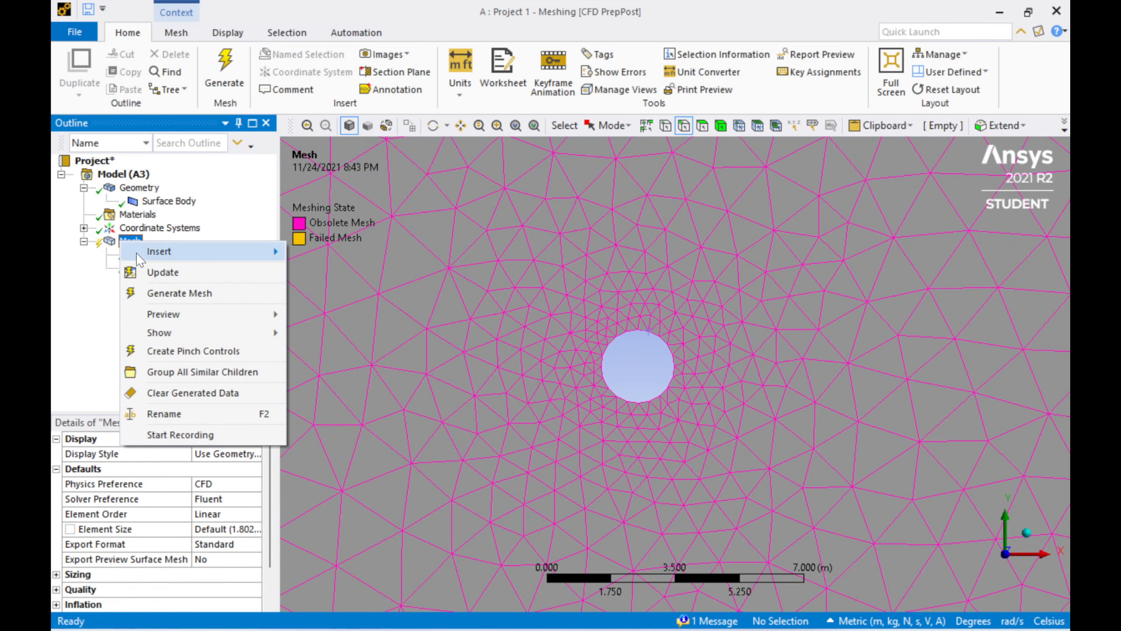
{"action": "left_click", "coordinate": [162, 275]}
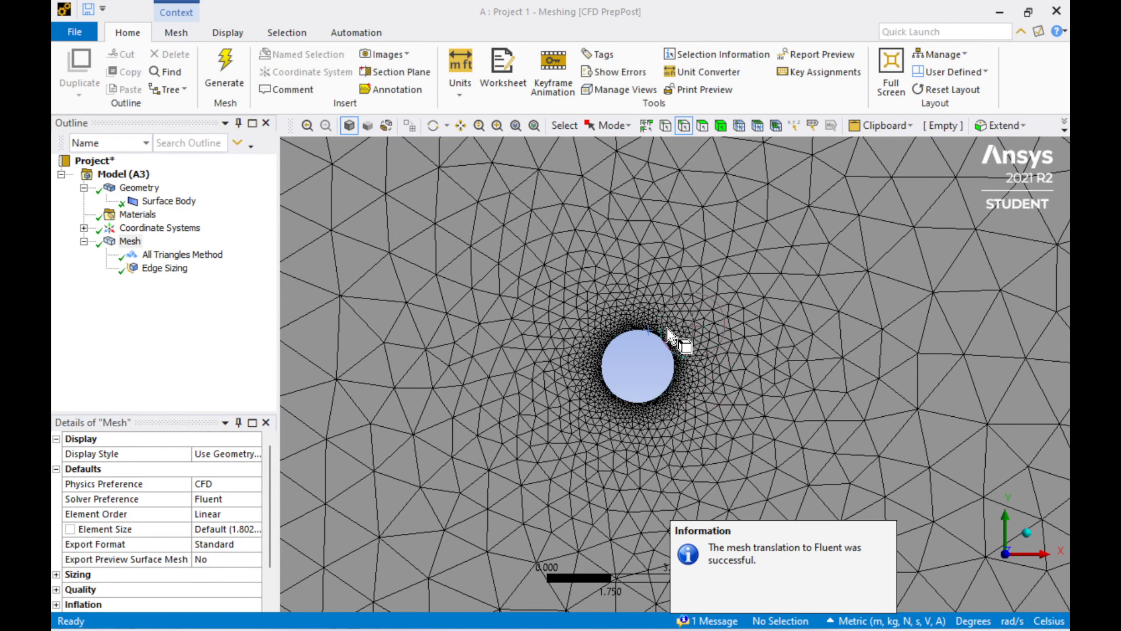
Step: Inspect the refined triangular mesh around the circle and across the whole rectangular domain
{"action": "scroll", "coordinate": [667, 350], "scroll_direction": "up", "scroll_amount": 10}
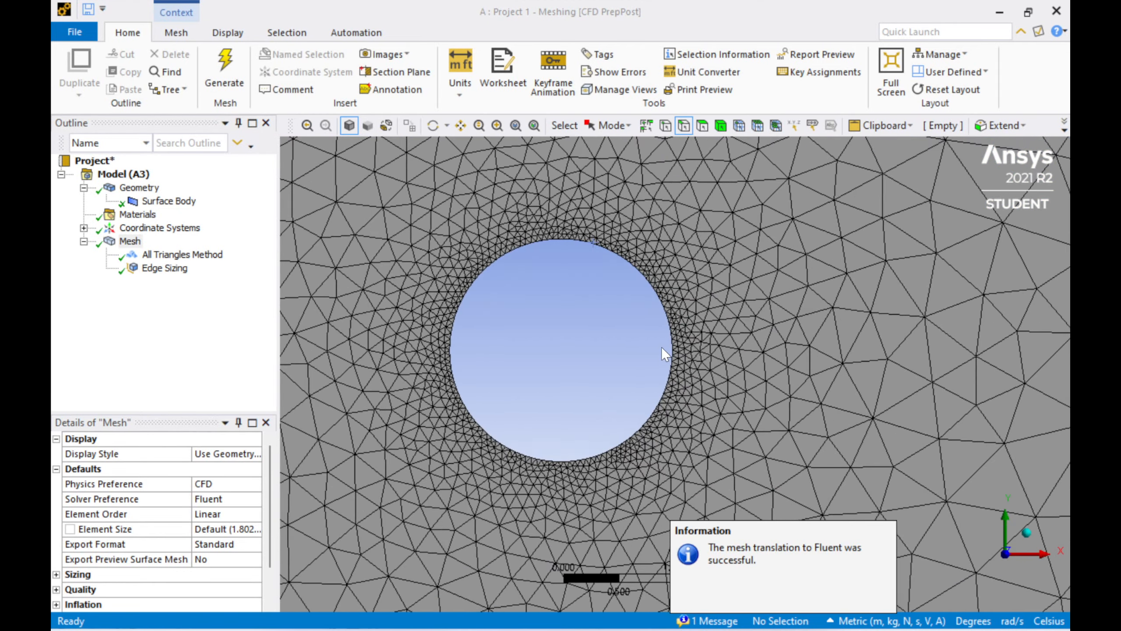
{"action": "scroll", "coordinate": [655, 347], "scroll_direction": "down", "scroll_amount": 10}
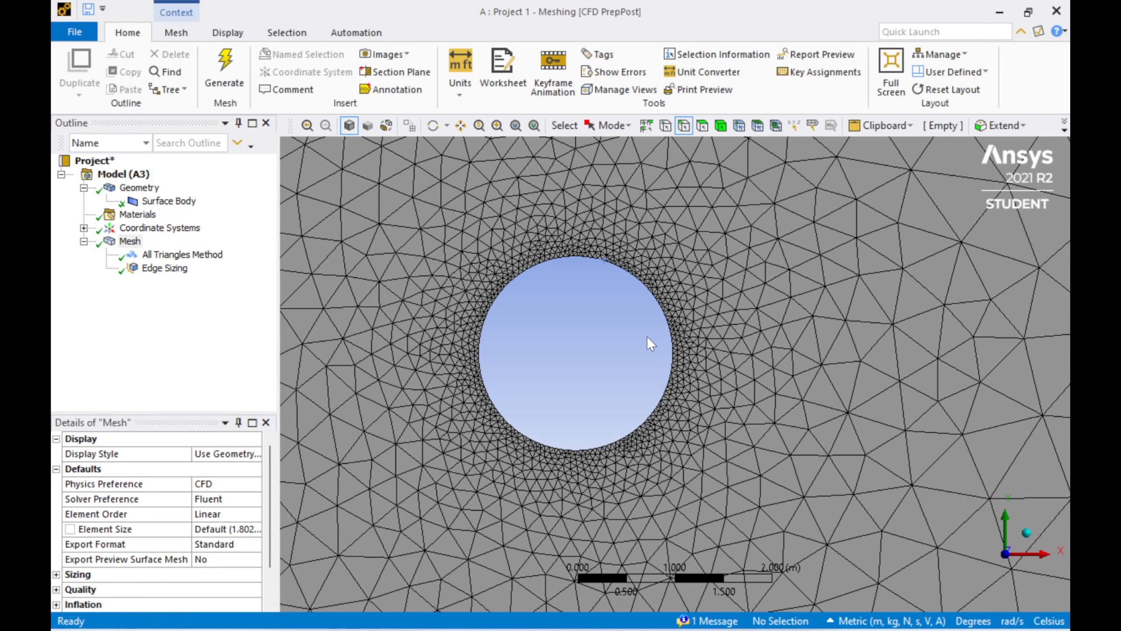
{"action": "scroll", "coordinate": [647, 336], "scroll_direction": "up", "scroll_amount": 1}
{"action": "scroll", "coordinate": [580, 347], "scroll_direction": "down", "scroll_amount": 2}
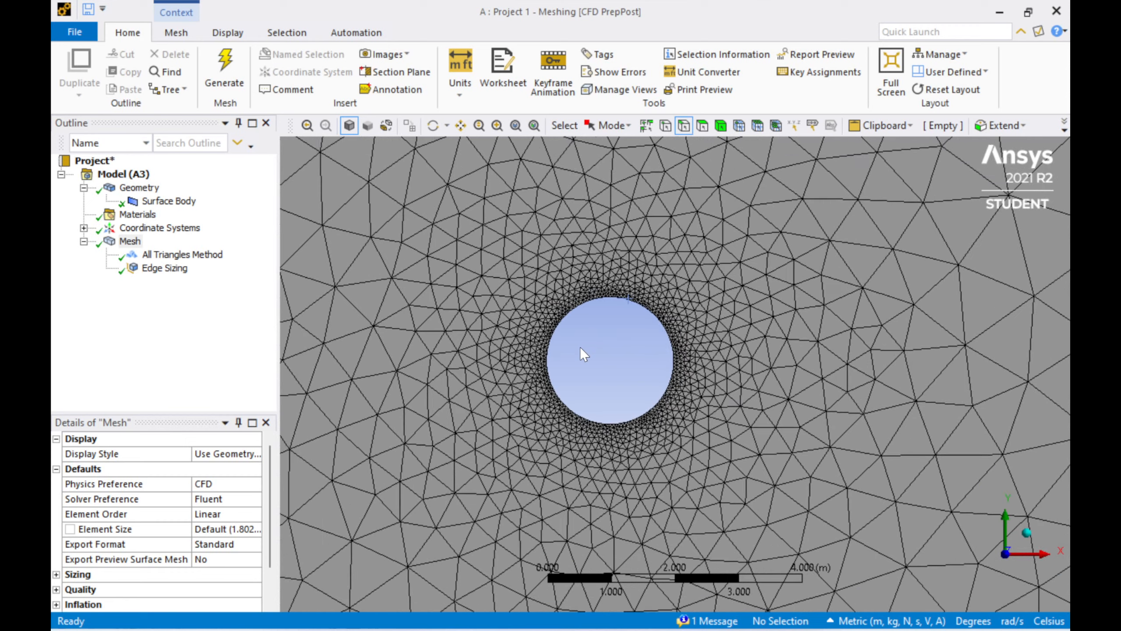
{"action": "scroll", "coordinate": [579, 347], "scroll_direction": "down", "scroll_amount": 3}
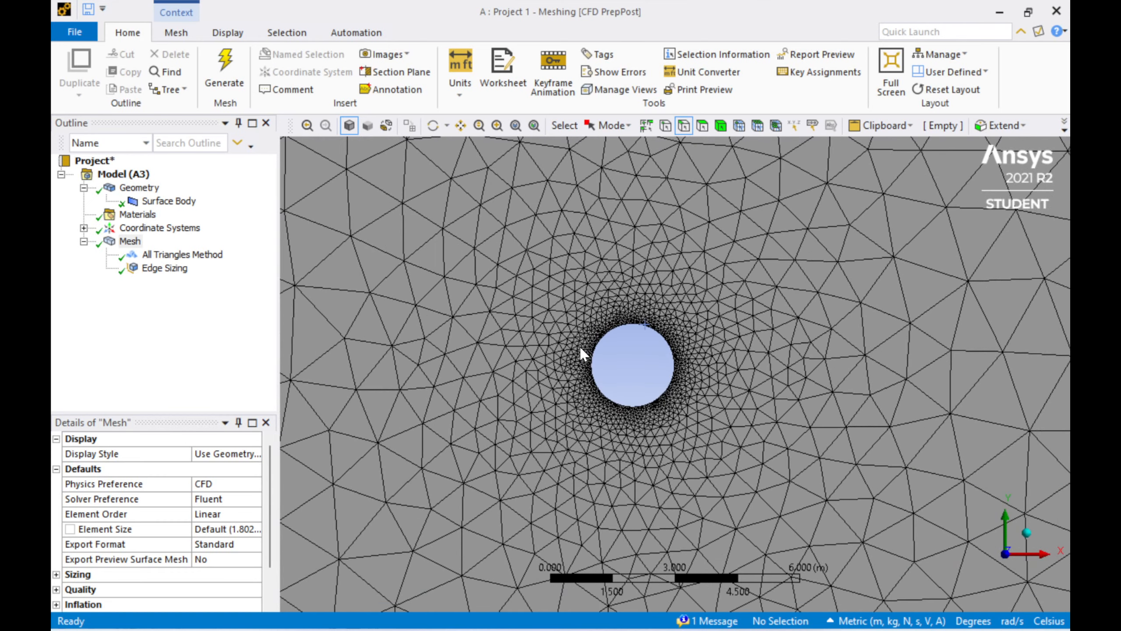
{"action": "scroll", "coordinate": [580, 347], "scroll_direction": "down", "scroll_amount": 3}
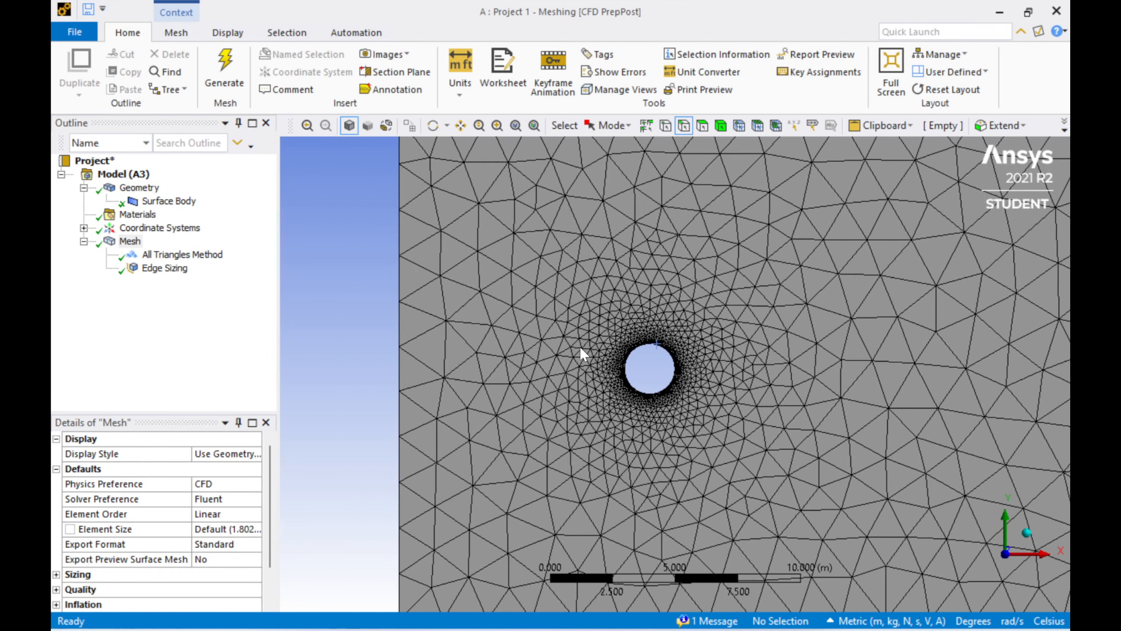
{"action": "scroll", "coordinate": [572, 349], "scroll_direction": "down", "scroll_amount": 1}
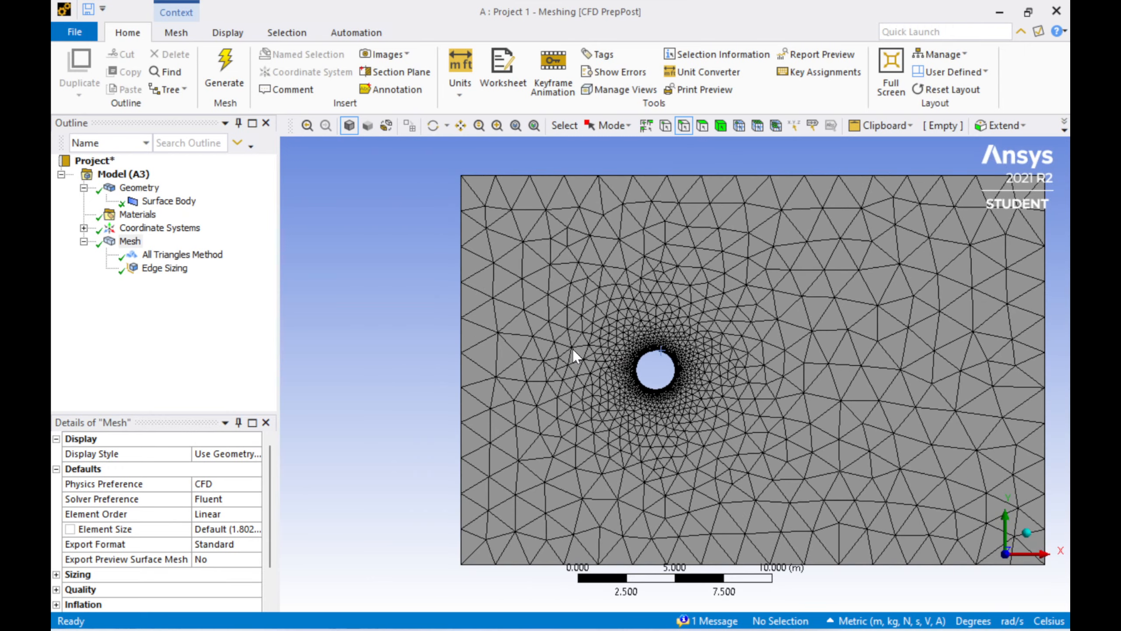
{"action": "scroll", "coordinate": [573, 349], "scroll_direction": "up", "scroll_amount": 1}
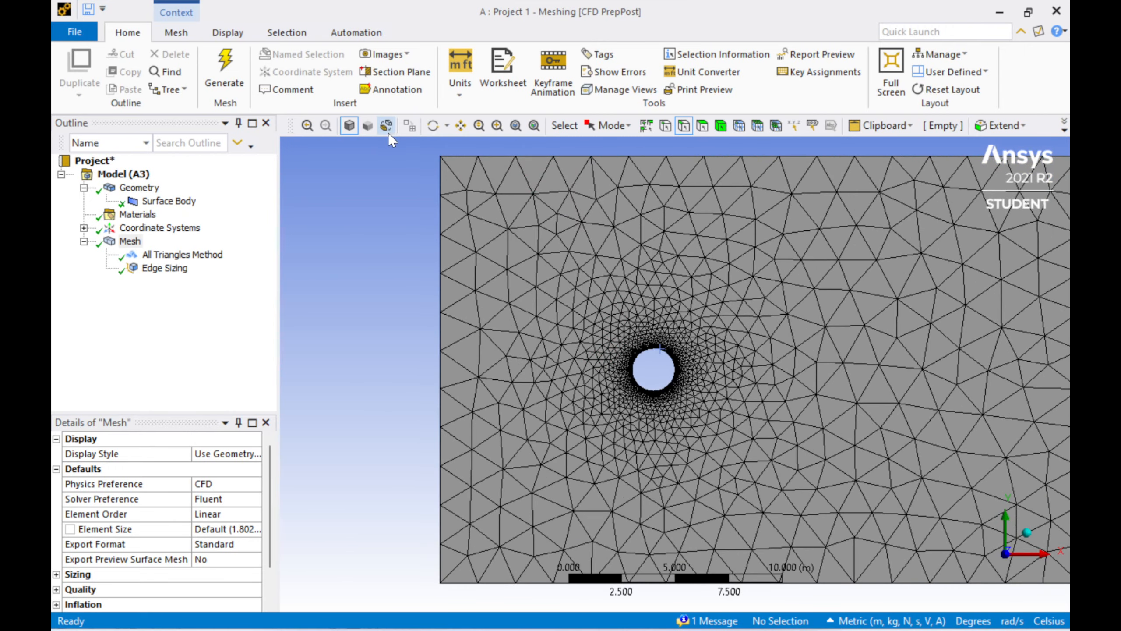
{"action": "left_click_drag", "start_coordinate": [903, 279], "coordinate": [783, 283]}
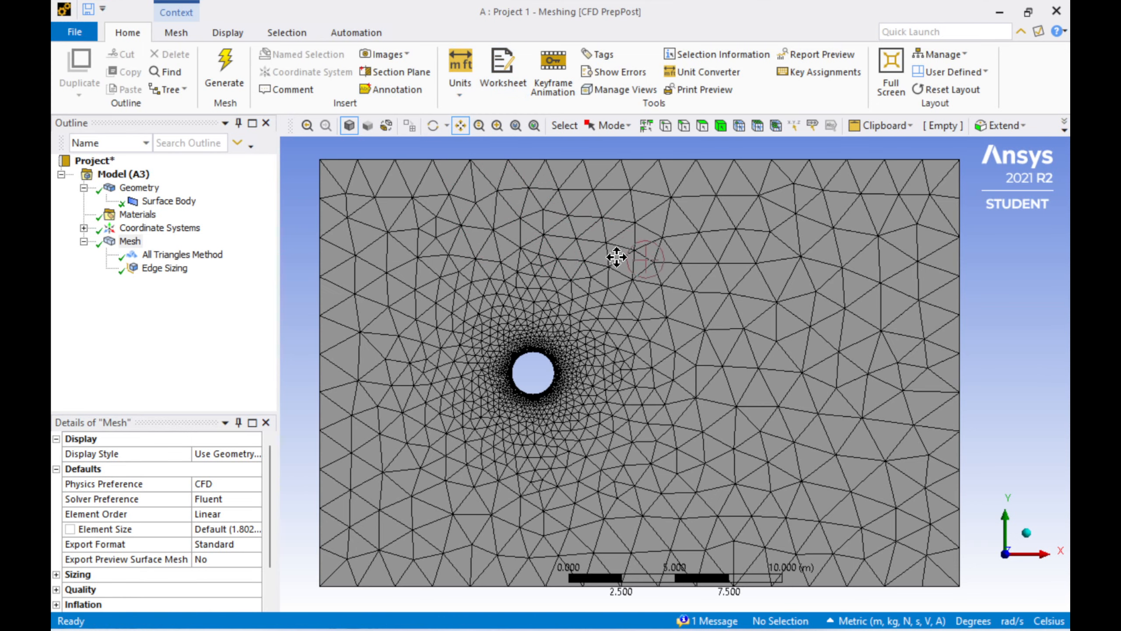
{"action": "scroll", "coordinate": [616, 258], "scroll_direction": "down", "scroll_amount": 1}
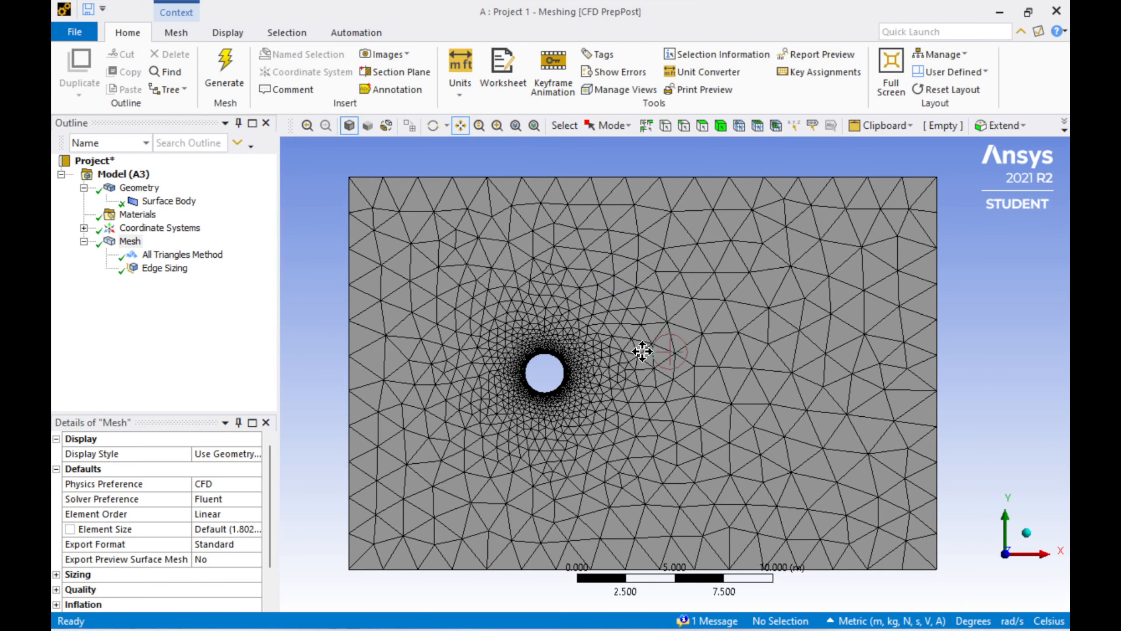
{"action": "scroll", "coordinate": [641, 329], "scroll_direction": "down", "scroll_amount": 1}
{"action": "mouse_move", "coordinate": [695, 422]}
{"action": "left_mouse_down"}
{"action": "mouse_move", "coordinate": [636, 350]}
{"action": "mouse_move", "coordinate": [703, 415]}
{"action": "mouse_move", "coordinate": [696, 408]}
{"action": "left_mouse_up"}
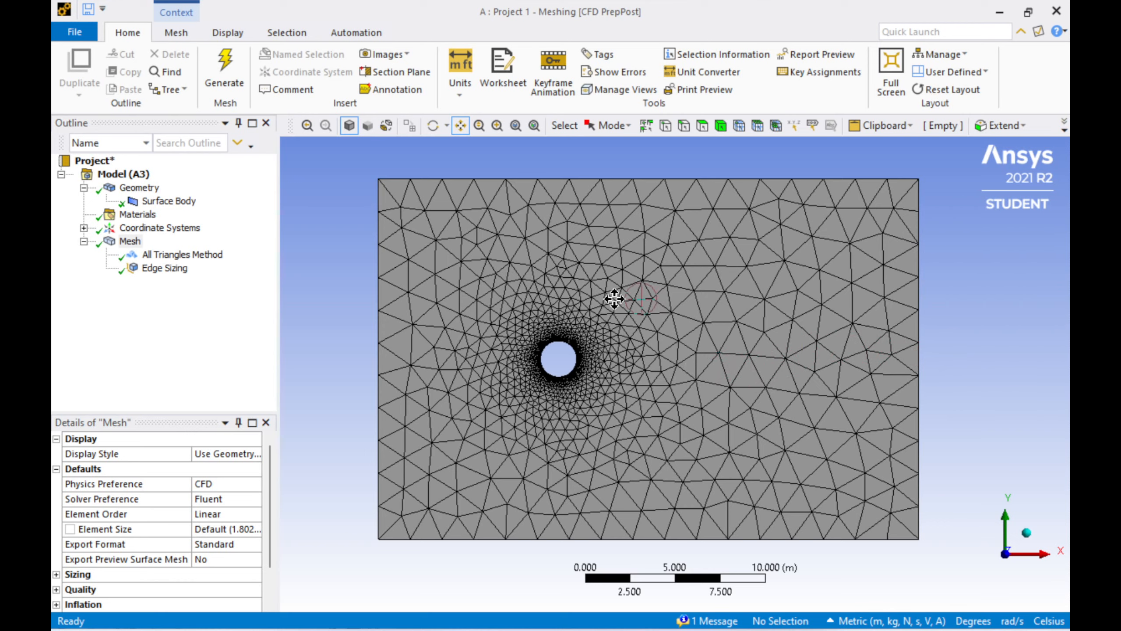
Step: Create a named selection "wall" from the rectangle's top and bottom edges
{"action": "left_click", "coordinate": [684, 126]}
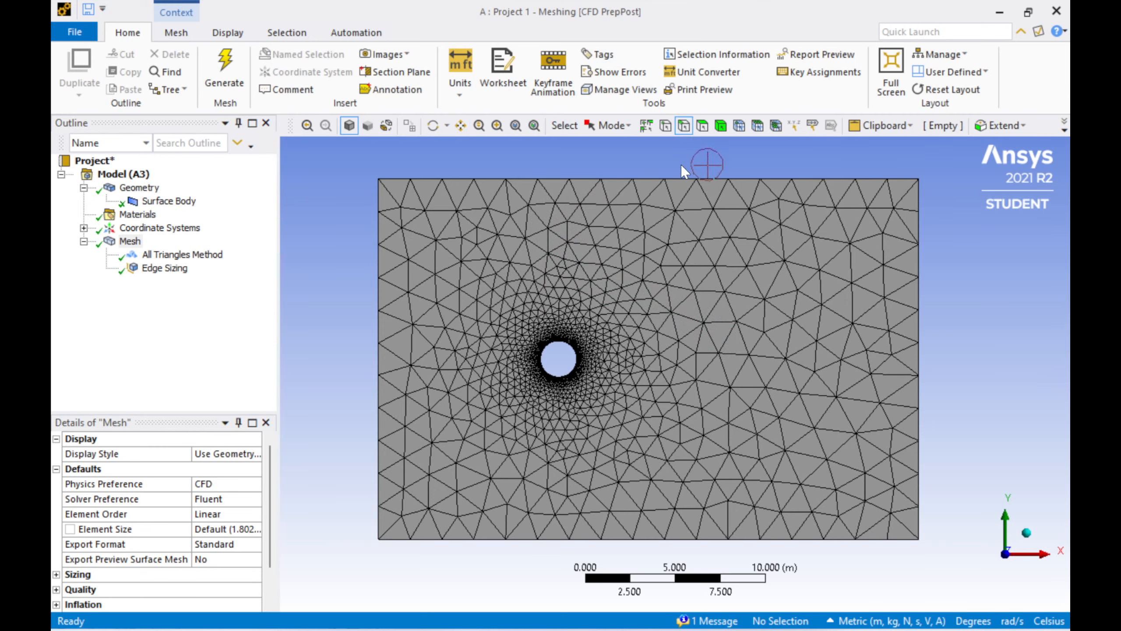
{"action": "left_click", "coordinate": [682, 179]}
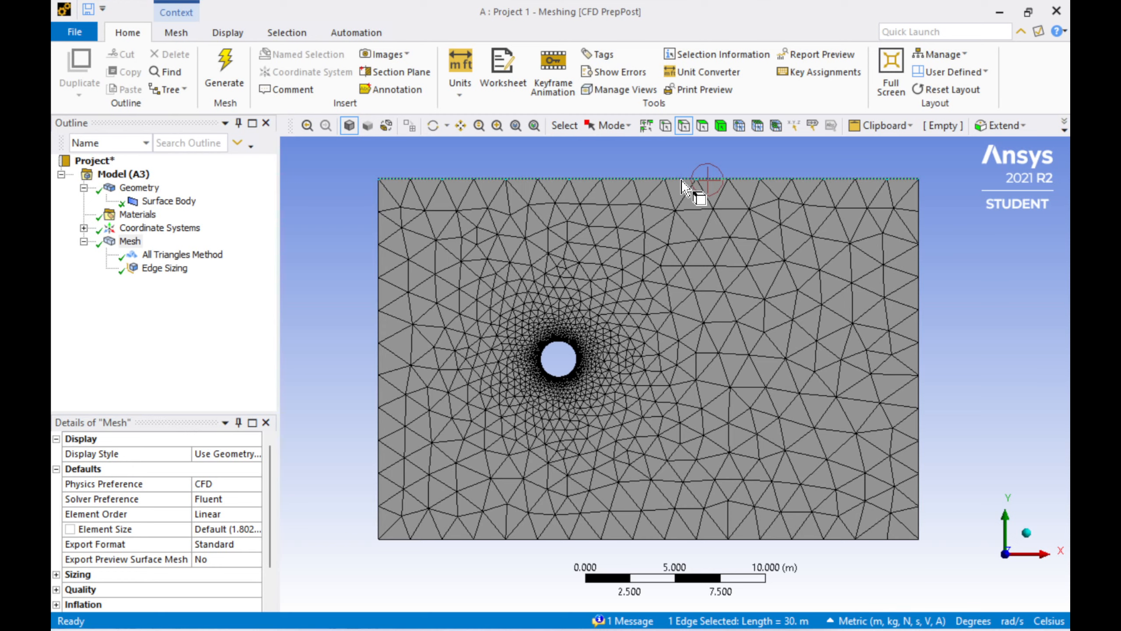
{"action": "left_click", "coordinate": [738, 540], "text": "ctrl"}
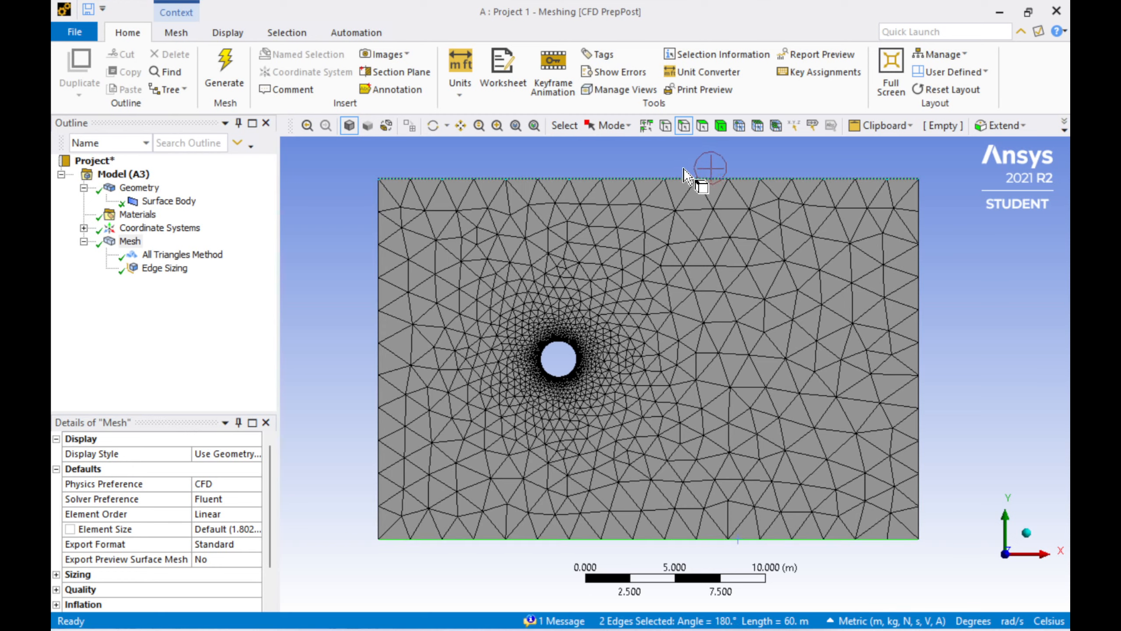
{"action": "right_click", "coordinate": [687, 181]}
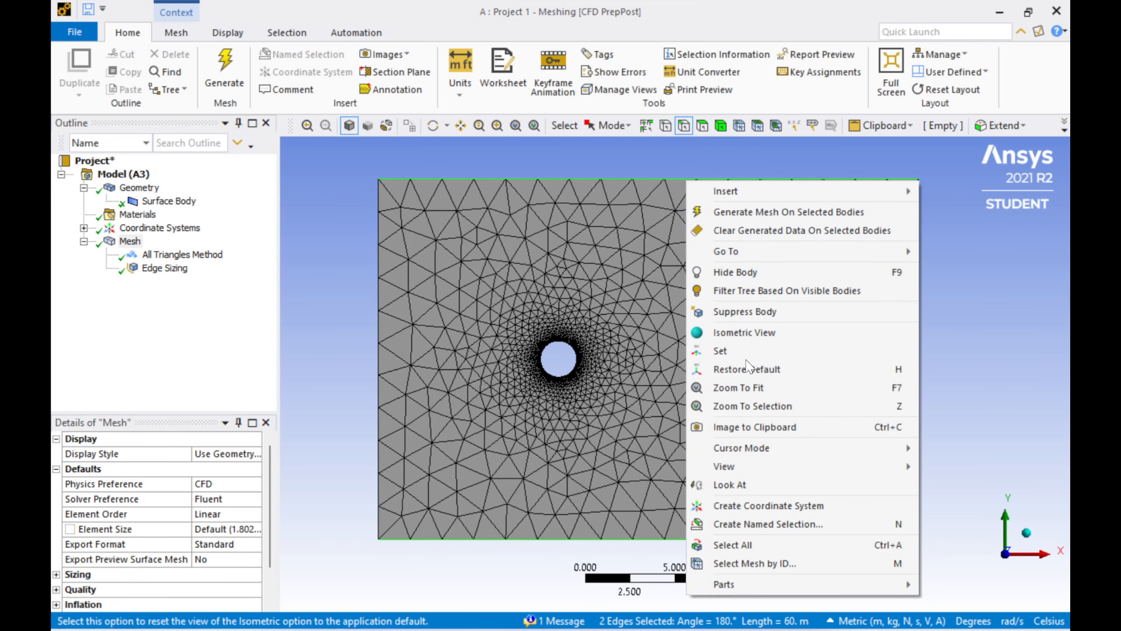
{"action": "left_click", "coordinate": [746, 526]}
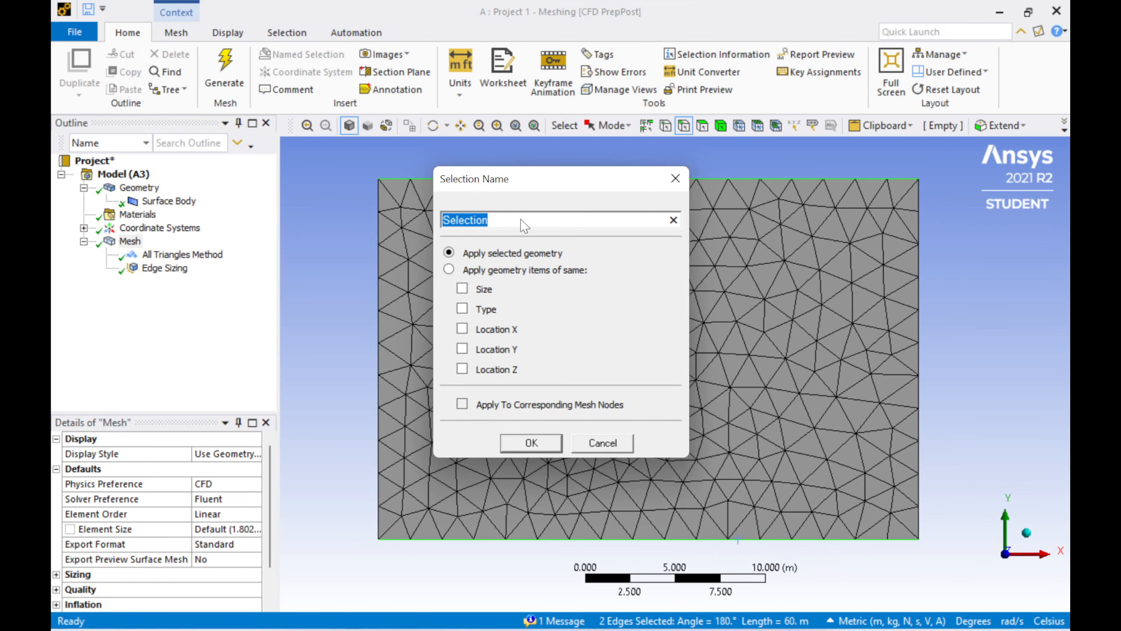
{"action": "type", "text": "wall"}
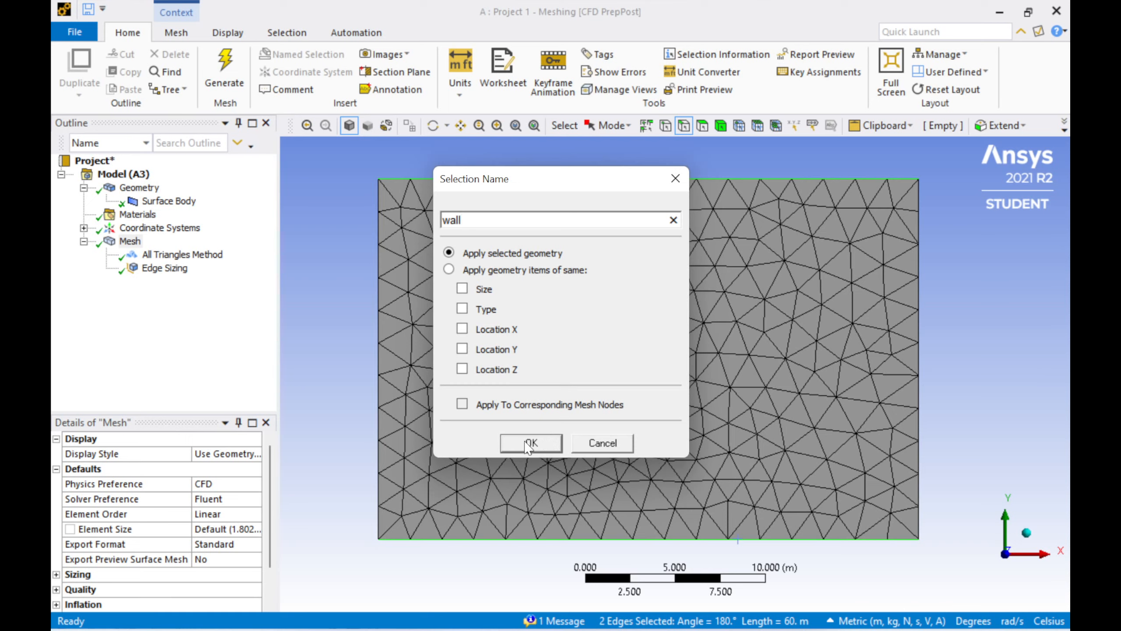
{"action": "left_click", "coordinate": [535, 445]}
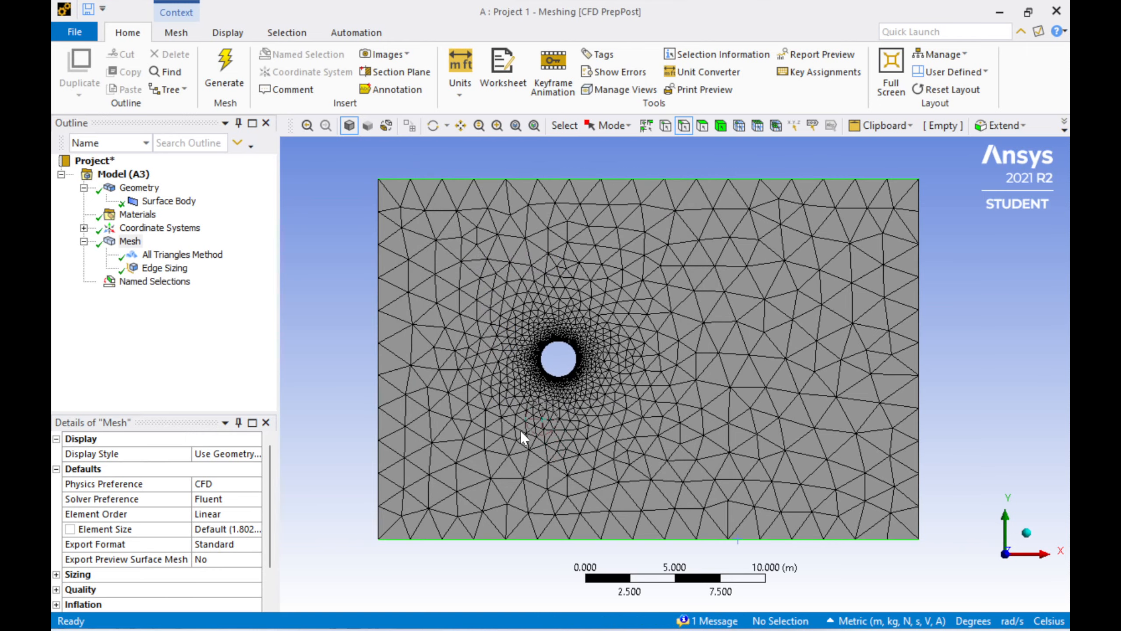
Step: Create a named selection "Inlet" from the rectangle's left edge
{"action": "left_click", "coordinate": [379, 324]}
{"action": "right_click", "coordinate": [379, 323]}
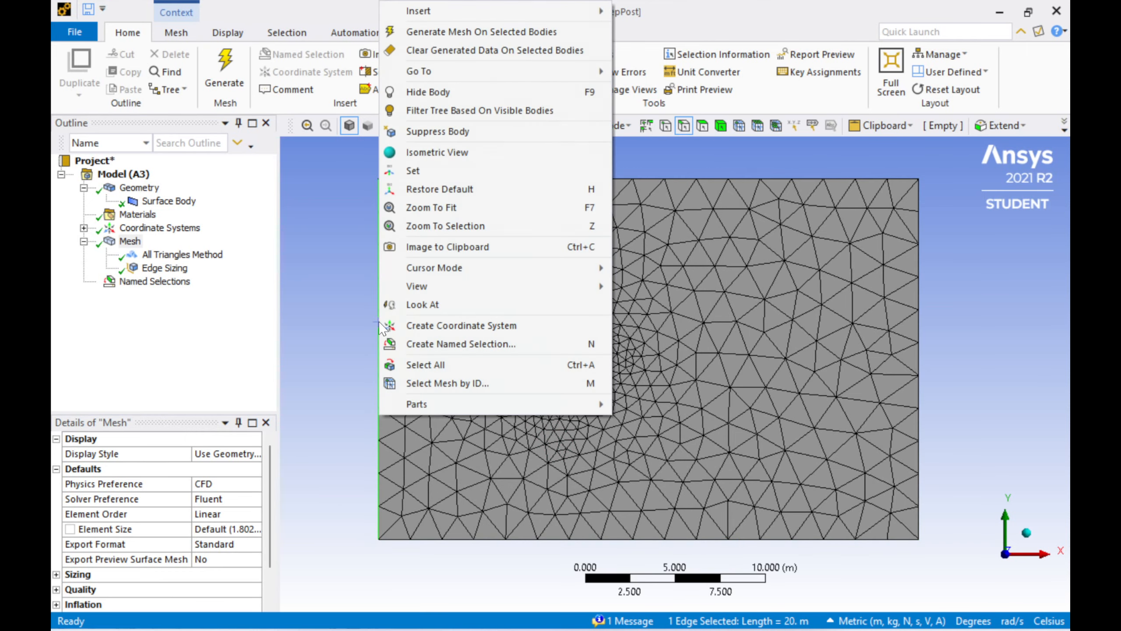
{"action": "left_click", "coordinate": [399, 344]}
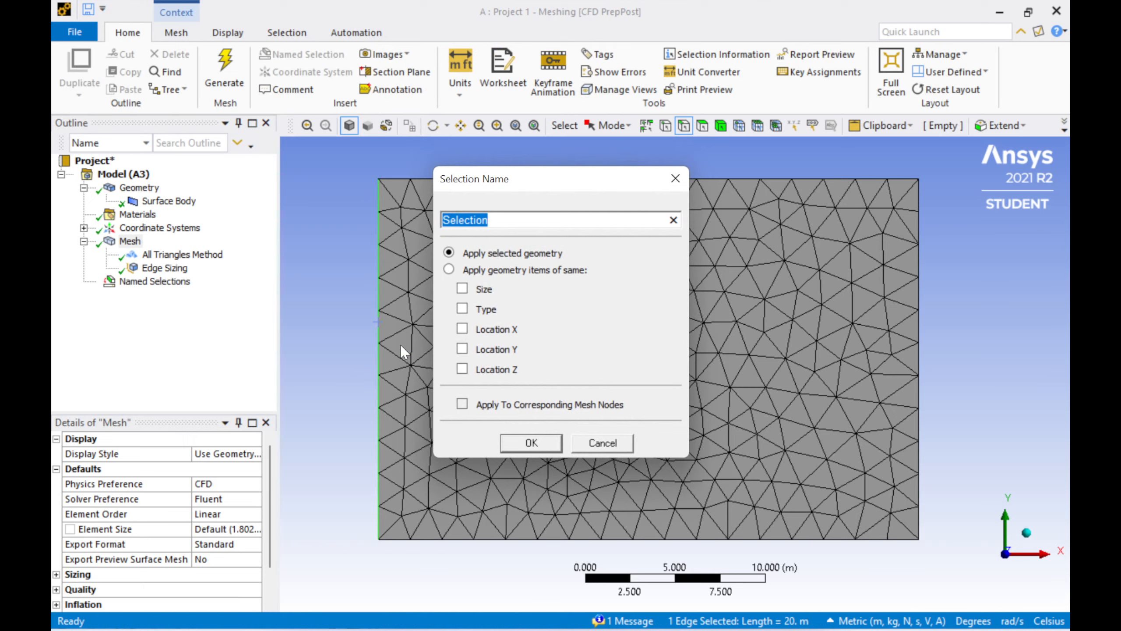
{"action": "type", "text": "Inlet"}
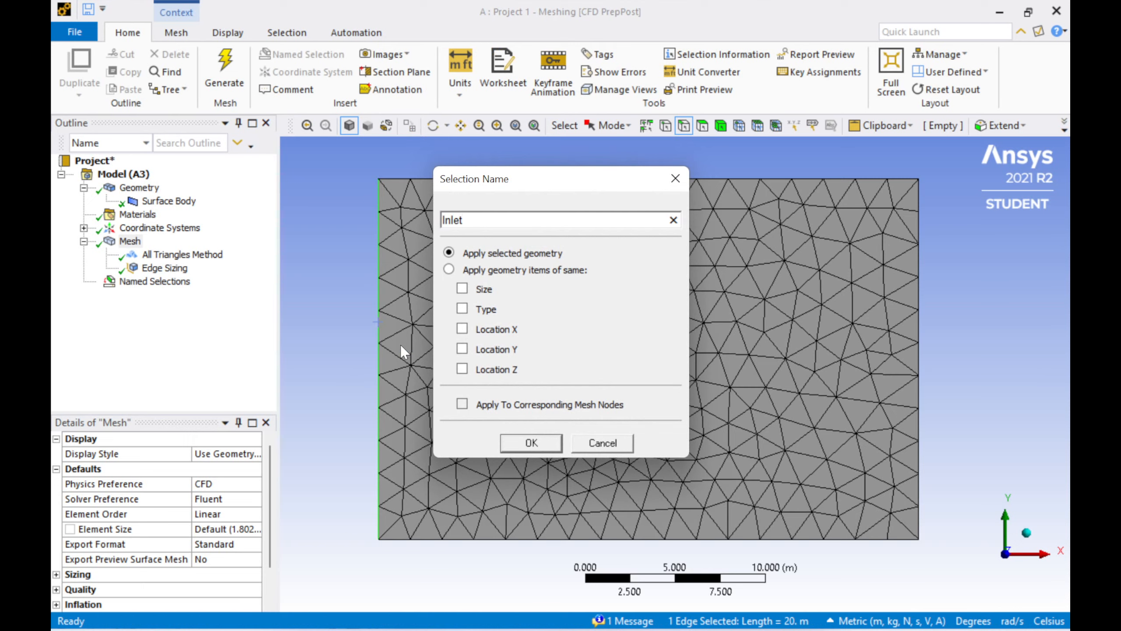
{"action": "key", "text": "Return"}
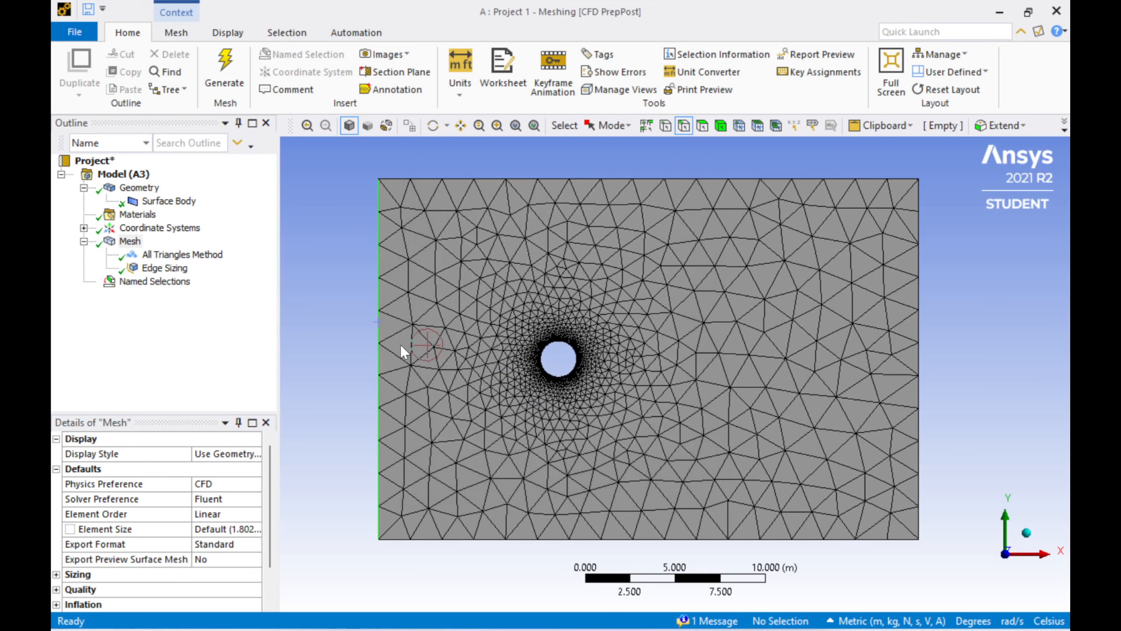
Step: Create a named selection "outlet" from the rectangle's right edge
{"action": "left_click", "coordinate": [918, 257]}
{"action": "right_click", "coordinate": [919, 256]}
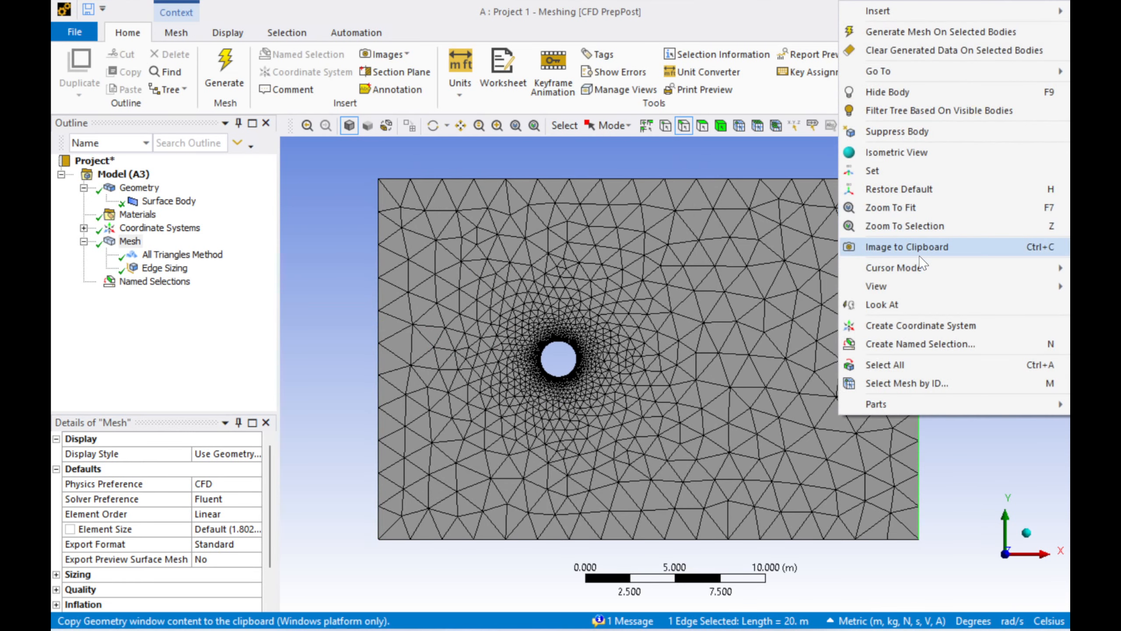
{"action": "left_click", "coordinate": [929, 344]}
{"action": "type", "text": "outlet"}
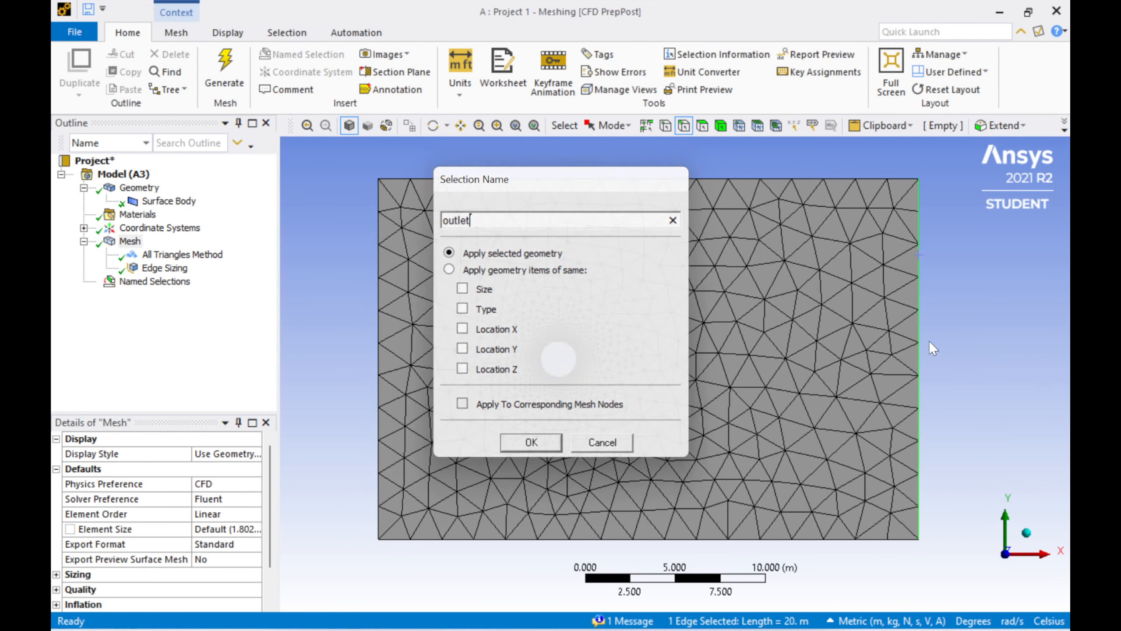
{"action": "key", "text": "Return"}
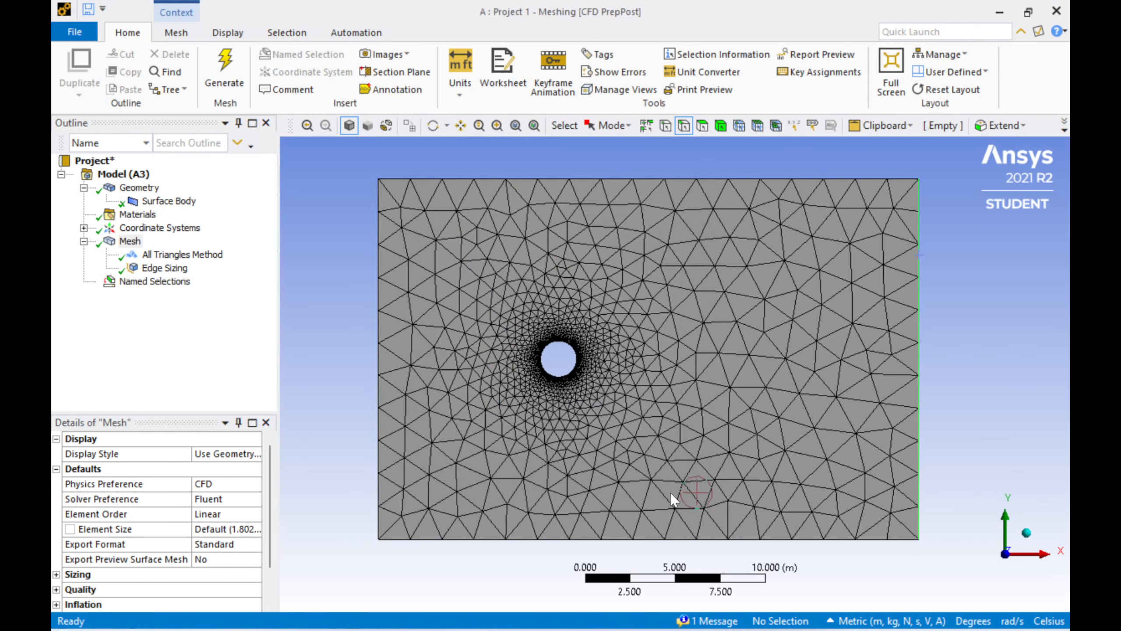
Step: Create a named selection "cylinder" from the circle's edge
{"action": "left_click", "coordinate": [566, 345]}
{"action": "right_click", "coordinate": [567, 347]}
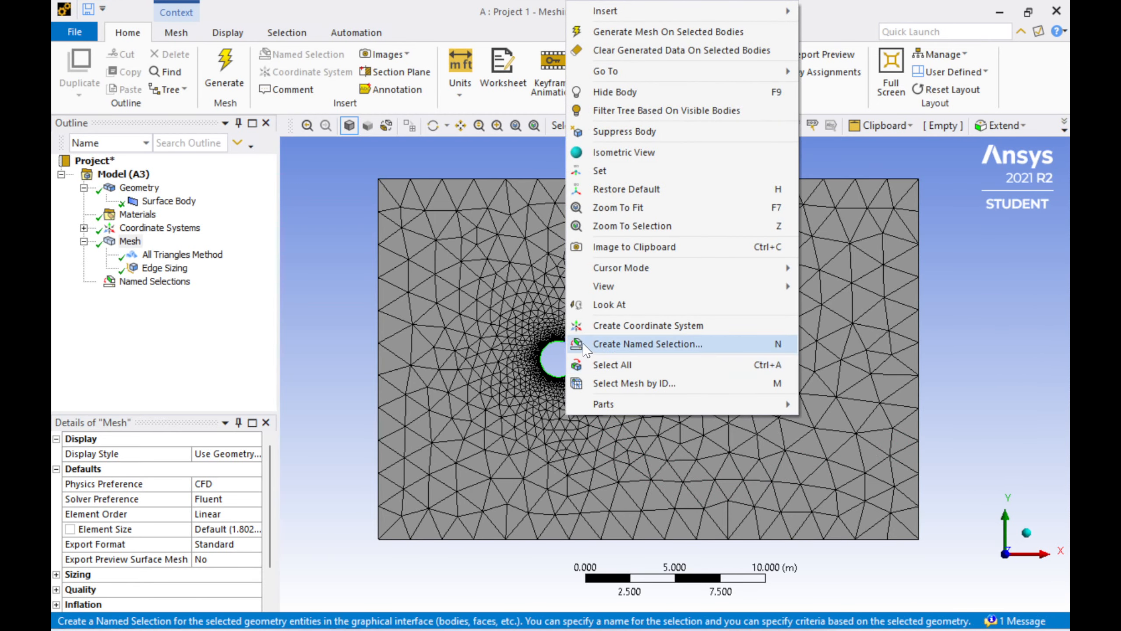
{"action": "left_click", "coordinate": [647, 344]}
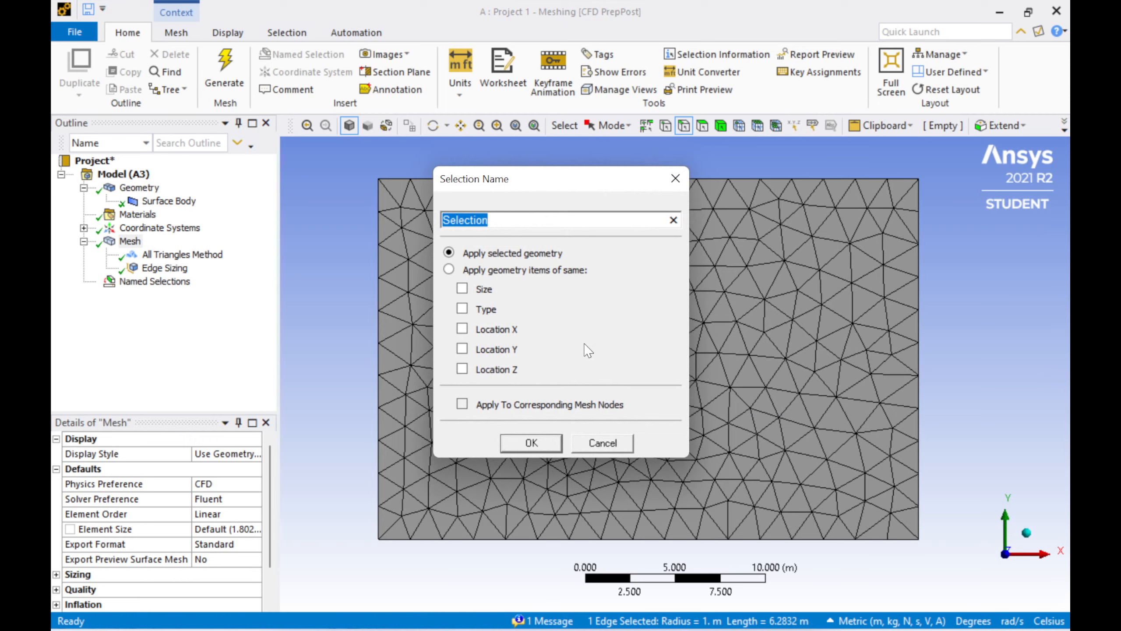
{"action": "type", "text": "cylinder"}
{"action": "left_click", "coordinate": [546, 443]}
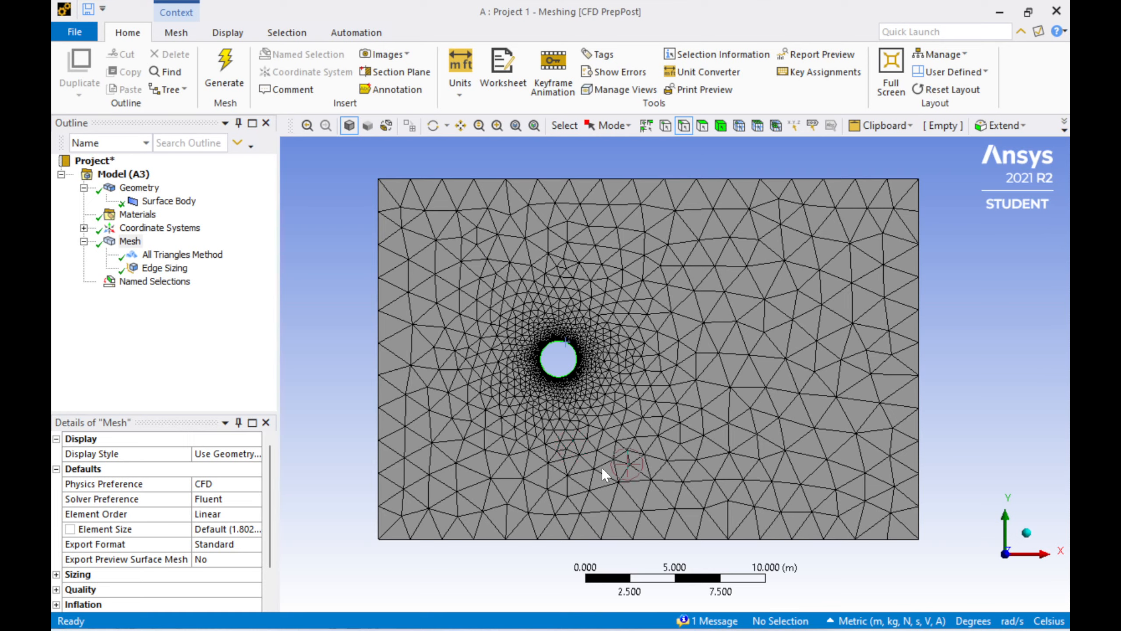
Step: Update the mesh with the named selections and close the Meshing window
{"action": "right_click", "coordinate": [138, 241]}
{"action": "left_click", "coordinate": [157, 273]}
{"action": "left_click", "coordinate": [1049, 12]}
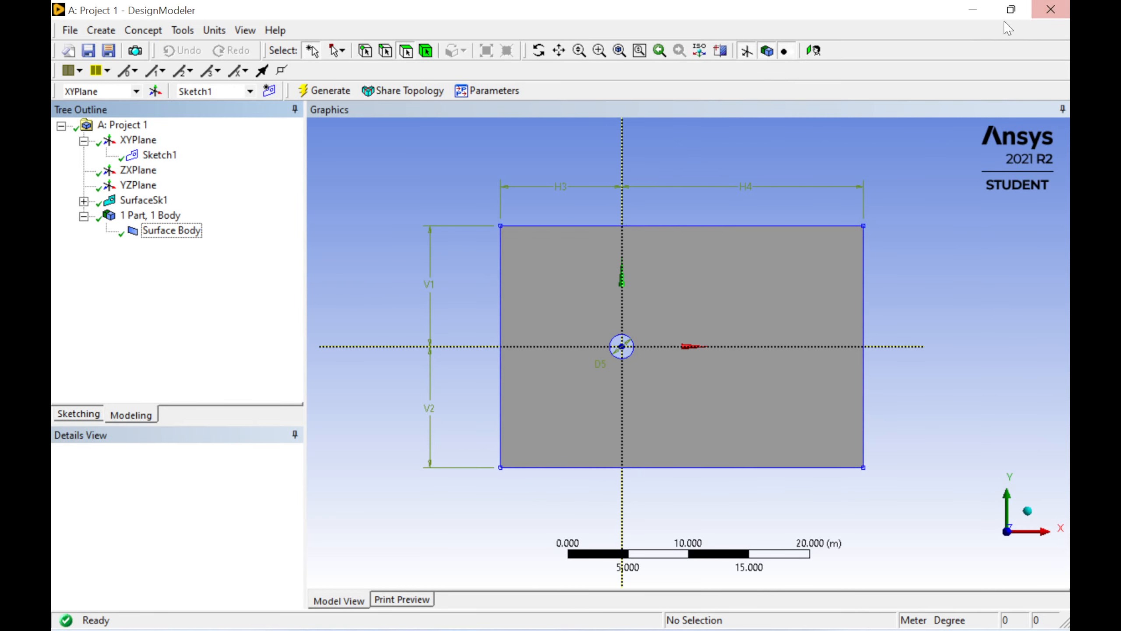
Step: Launch Fluent from the Setup cell with Double Precision enabled and 4 solver processes
{"action": "left_click", "coordinate": [973, 9]}
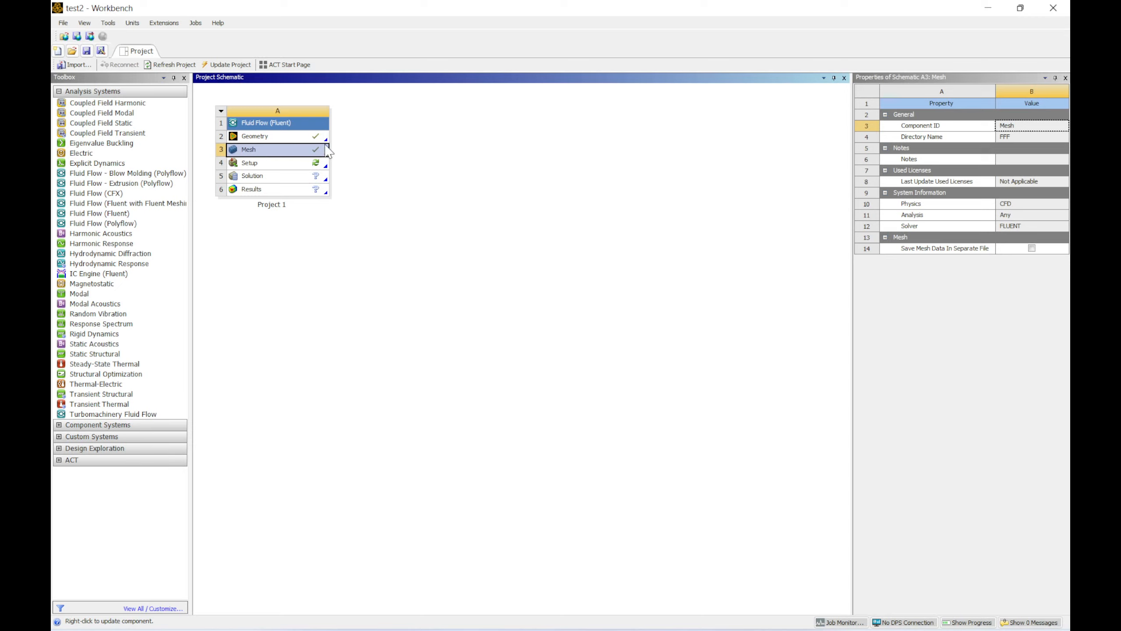
{"action": "double_click", "coordinate": [255, 167]}
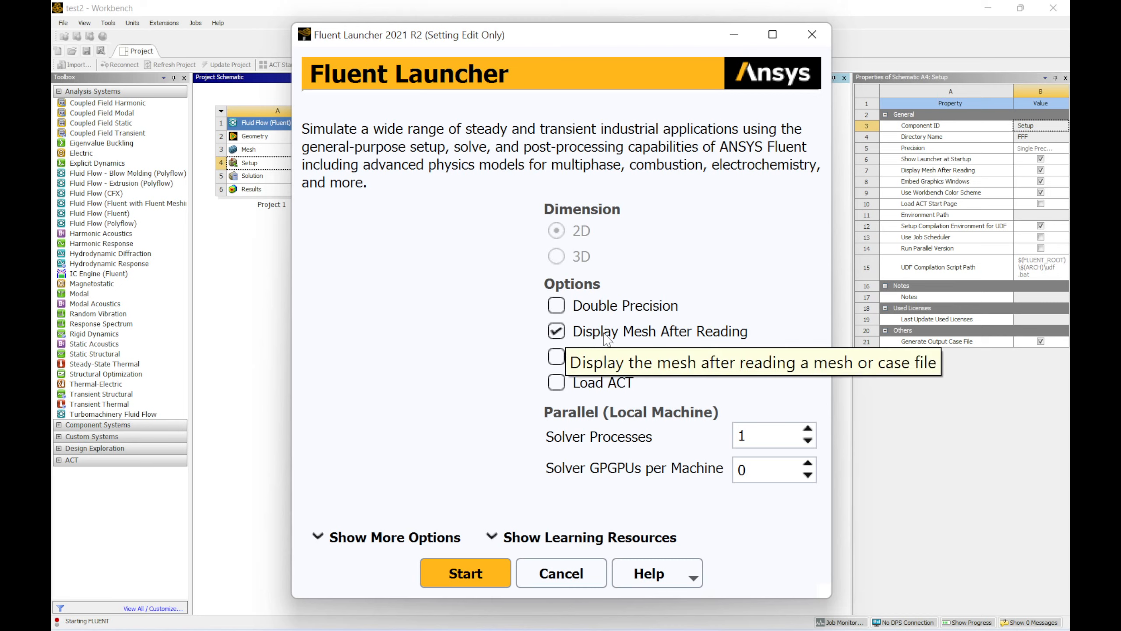
{"action": "left_click", "coordinate": [557, 307]}
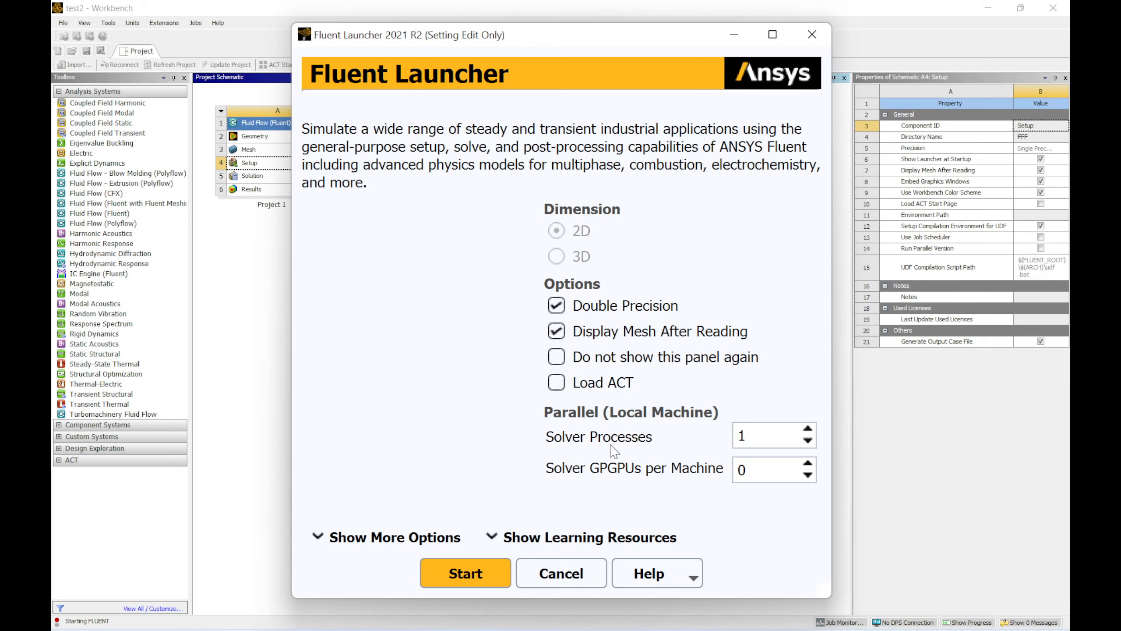
{"action": "left_click", "coordinate": [809, 428]}
{"action": "left_click", "coordinate": [808, 429]}
{"action": "left_click", "coordinate": [808, 428]}
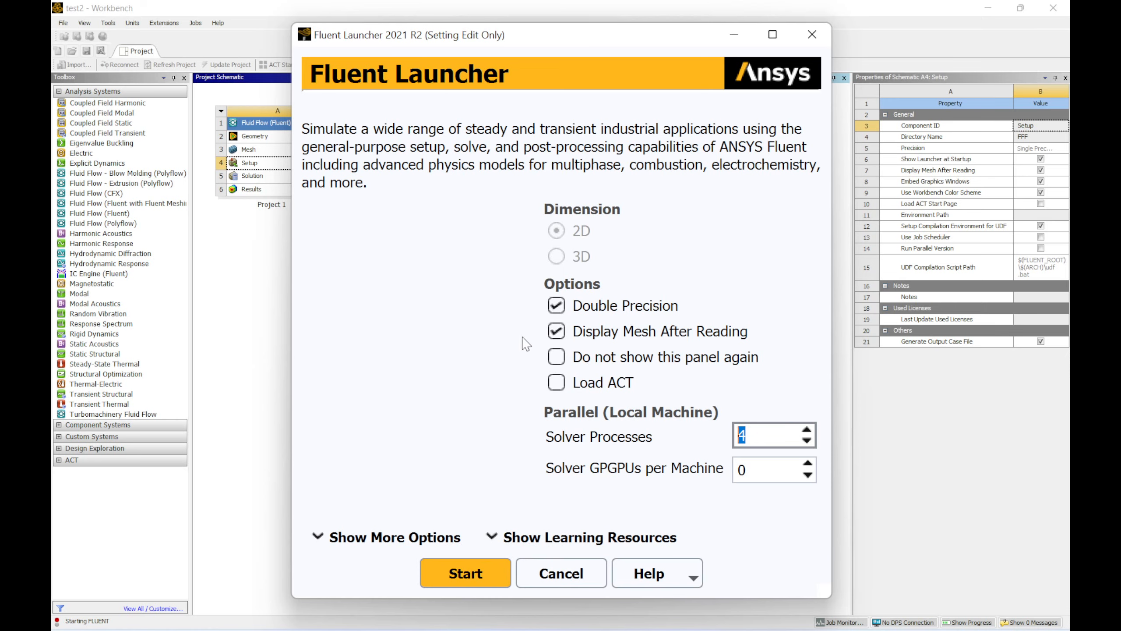
{"action": "left_click", "coordinate": [472, 575]}
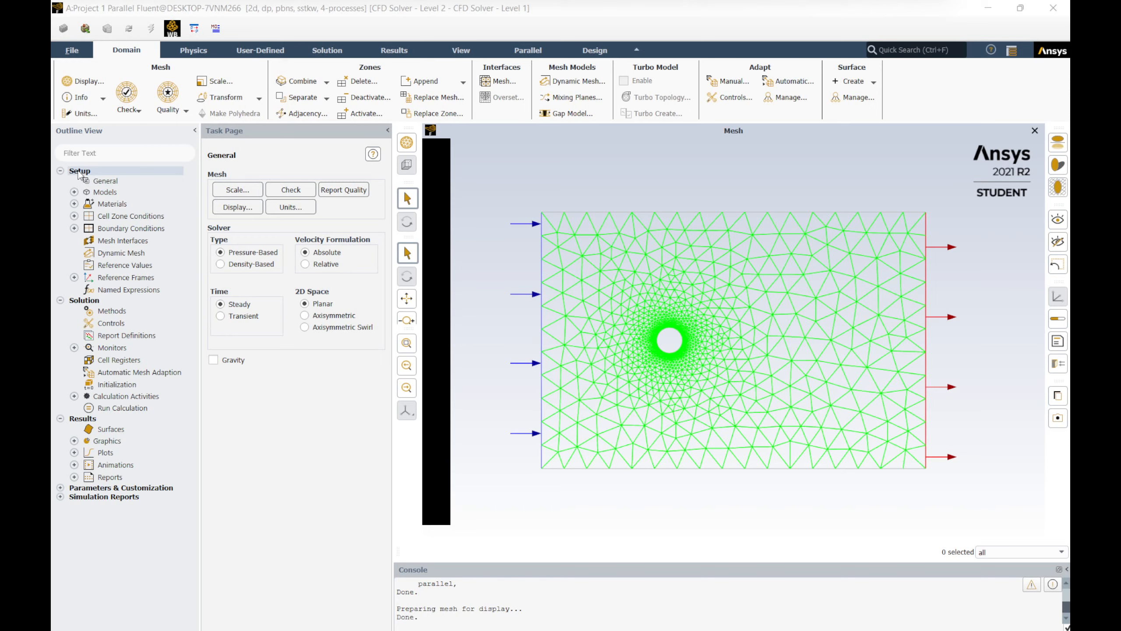
Step: Examine the general solver settings and the list of physics models in the setup tree
{"action": "left_click", "coordinate": [99, 182]}
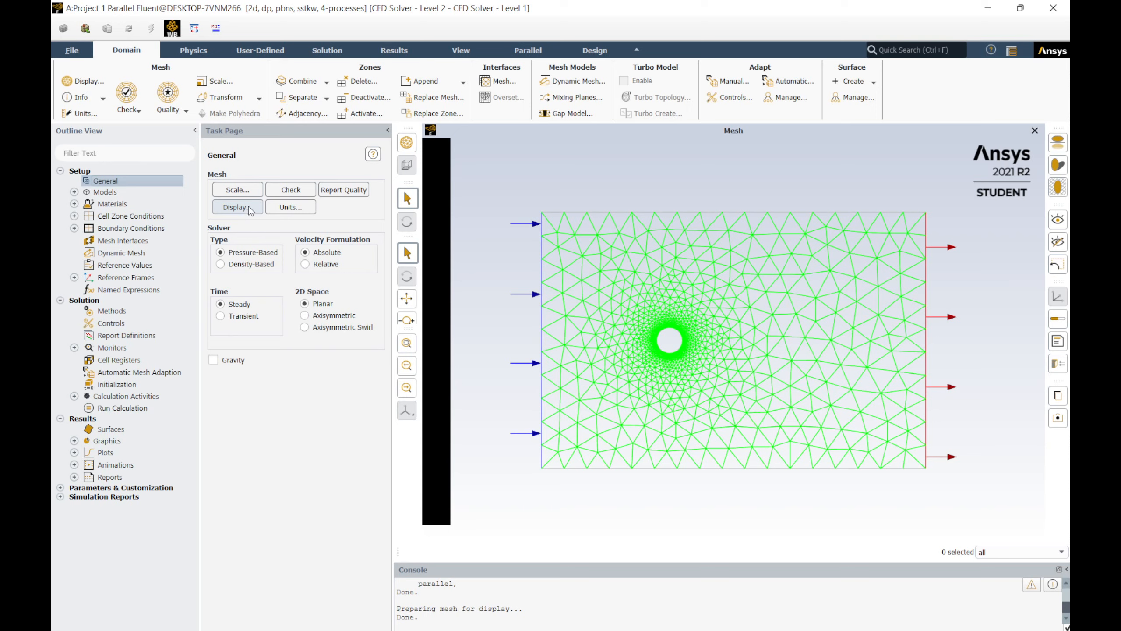
{"action": "left_click", "coordinate": [106, 193]}
{"action": "left_click", "coordinate": [74, 193]}
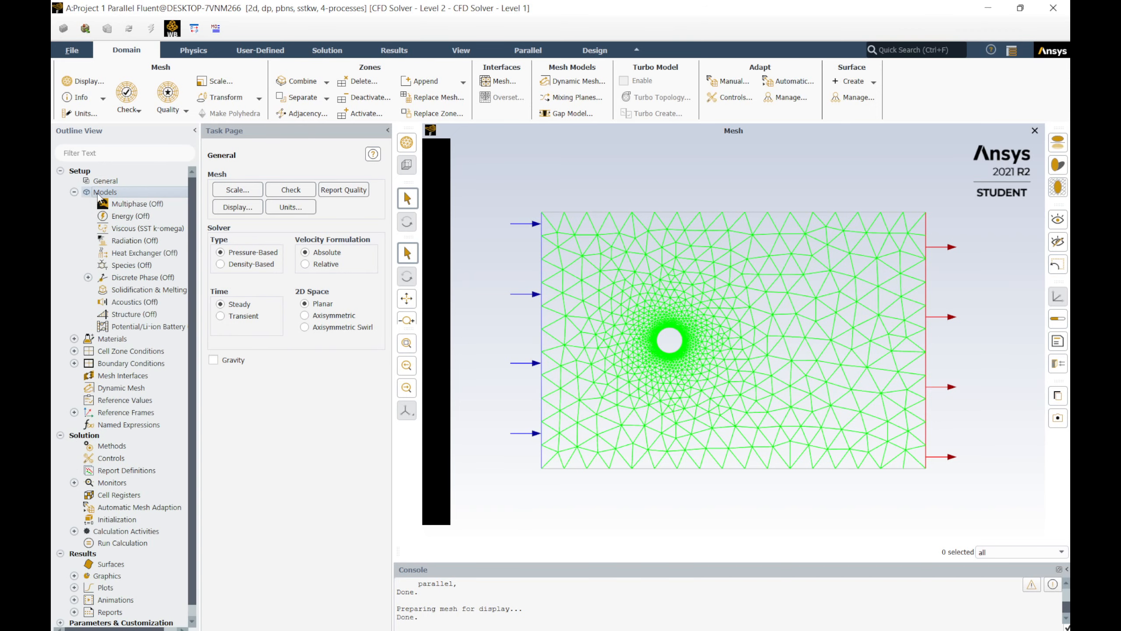
{"action": "double_click", "coordinate": [110, 194]}
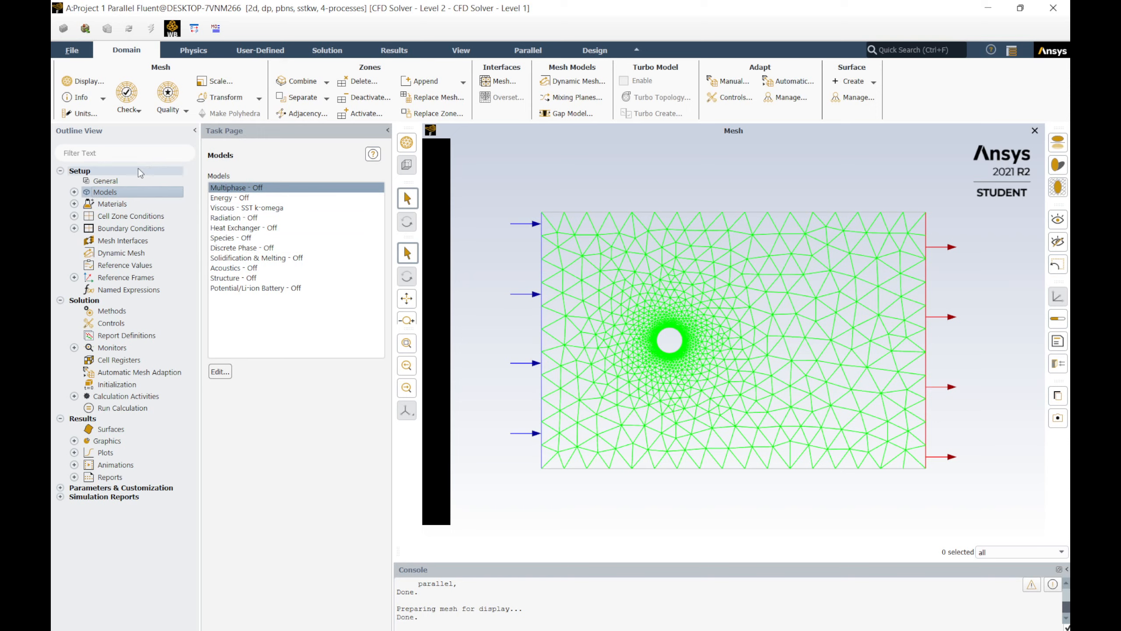
{"action": "left_click", "coordinate": [74, 192]}
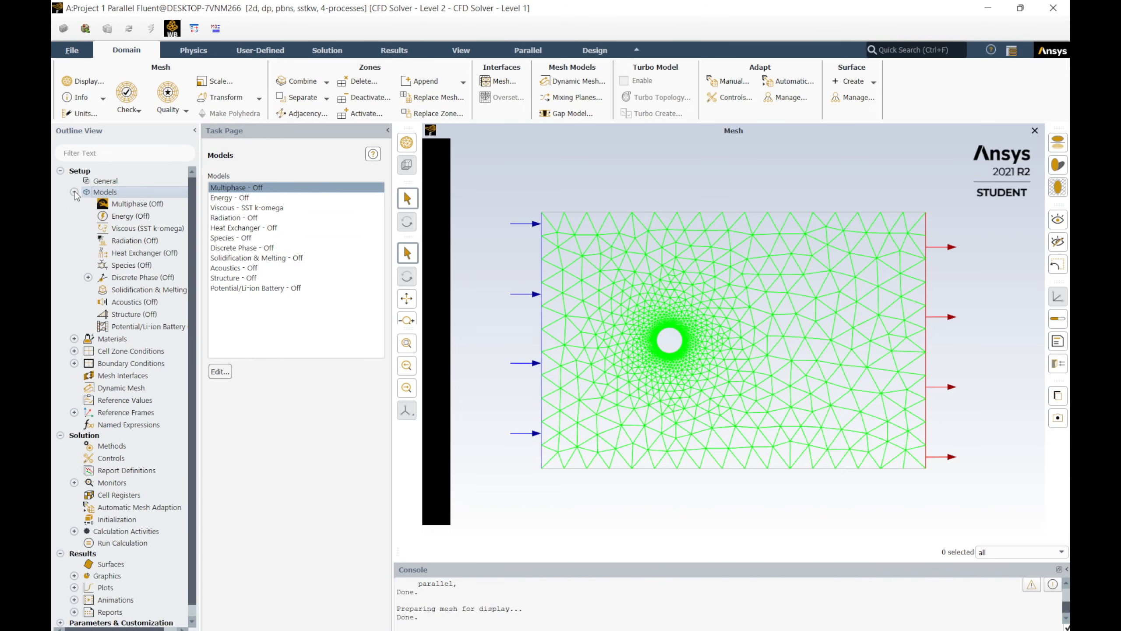
{"action": "left_click", "coordinate": [74, 193]}
{"action": "left_click", "coordinate": [74, 192]}
{"action": "left_click", "coordinate": [74, 193]}
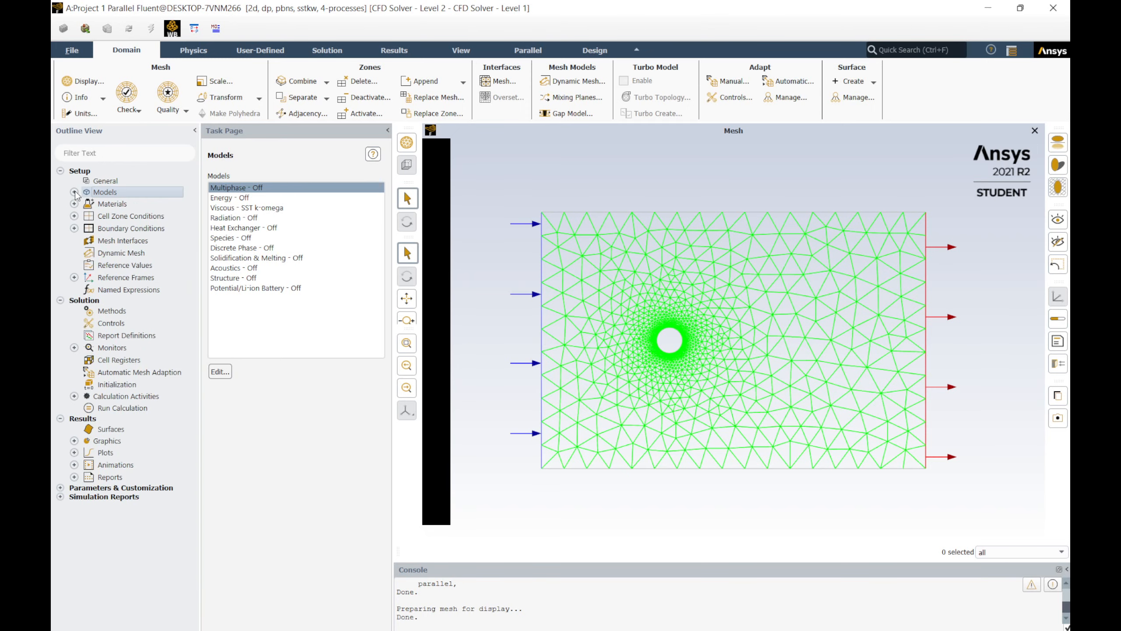
{"action": "left_click", "coordinate": [74, 192]}
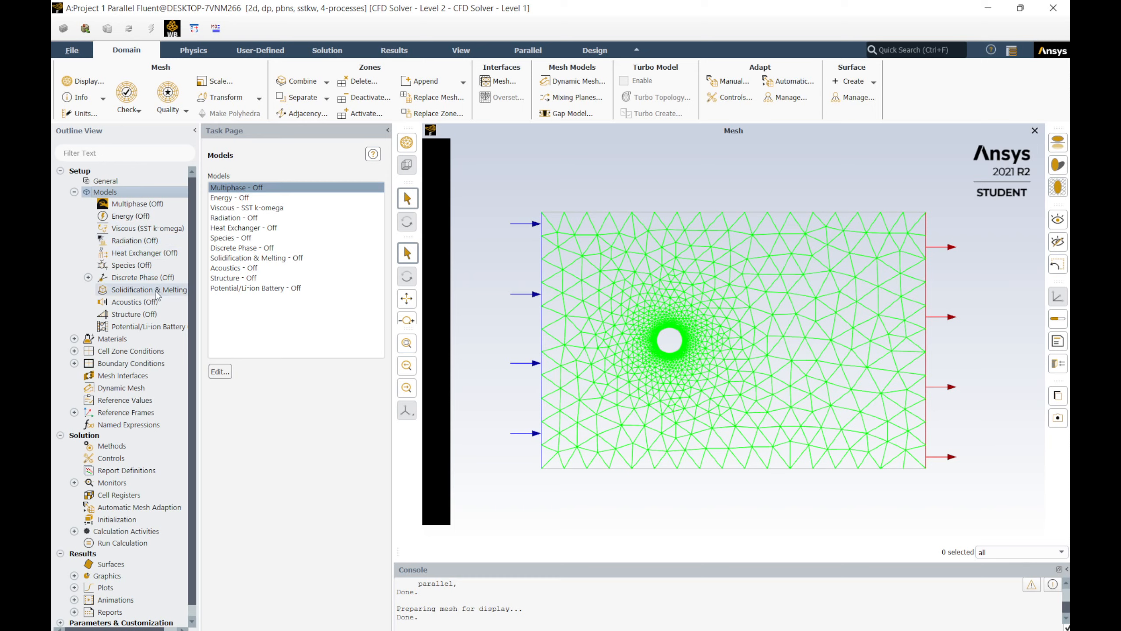
{"action": "left_click", "coordinate": [89, 277]}
{"action": "left_click", "coordinate": [89, 277]}
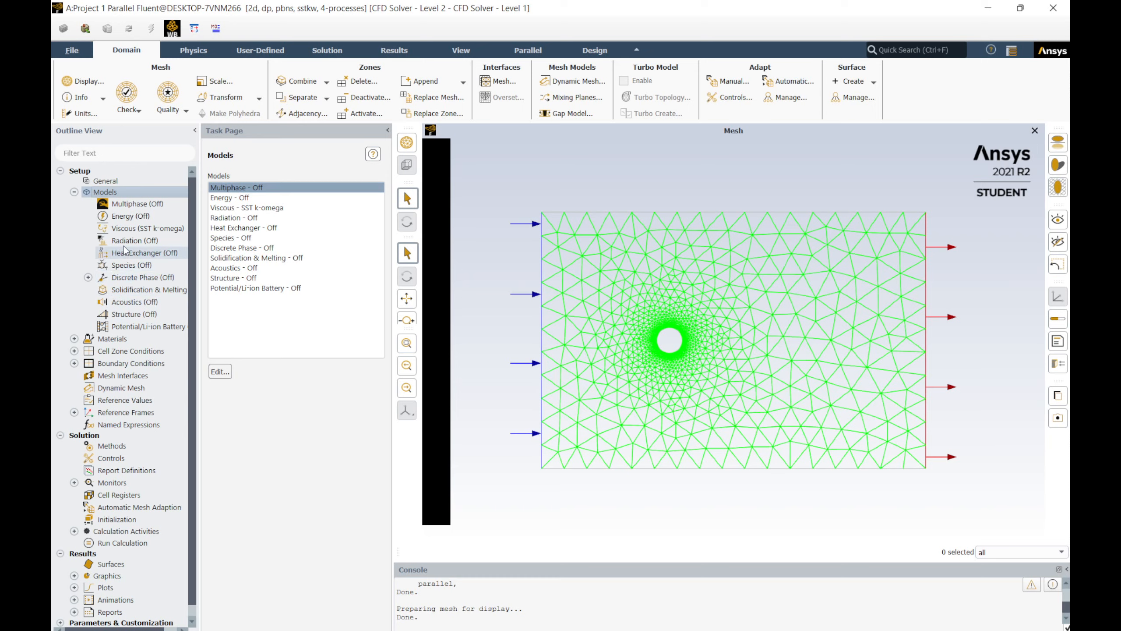
{"action": "left_click", "coordinate": [131, 228]}
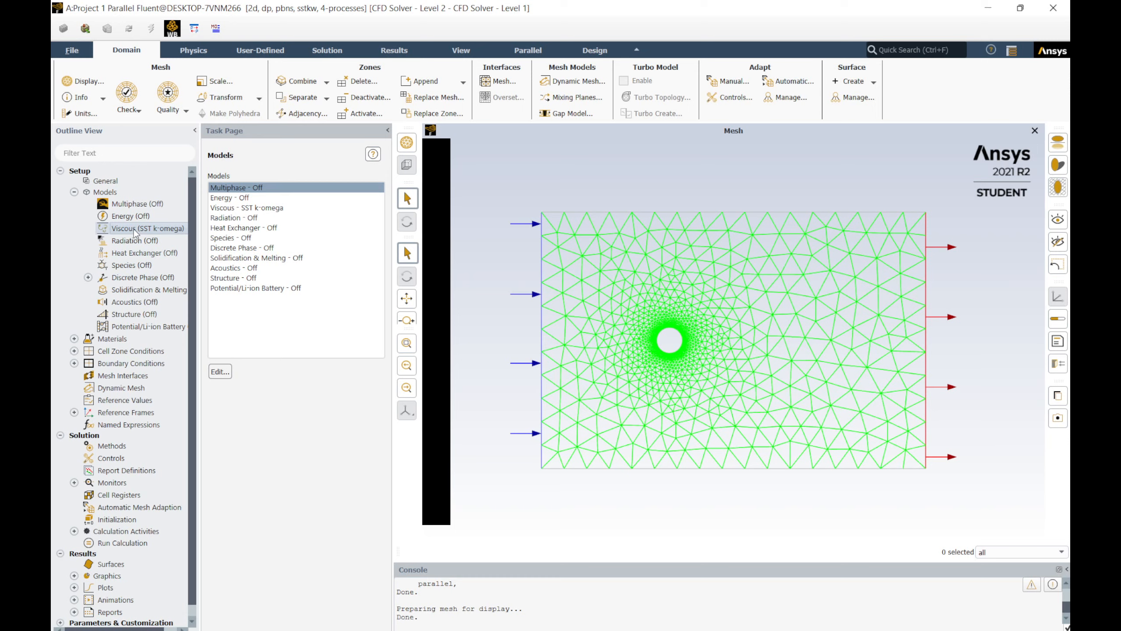
Step: Set the viscous model to Laminar
{"action": "double_click", "coordinate": [155, 232]}
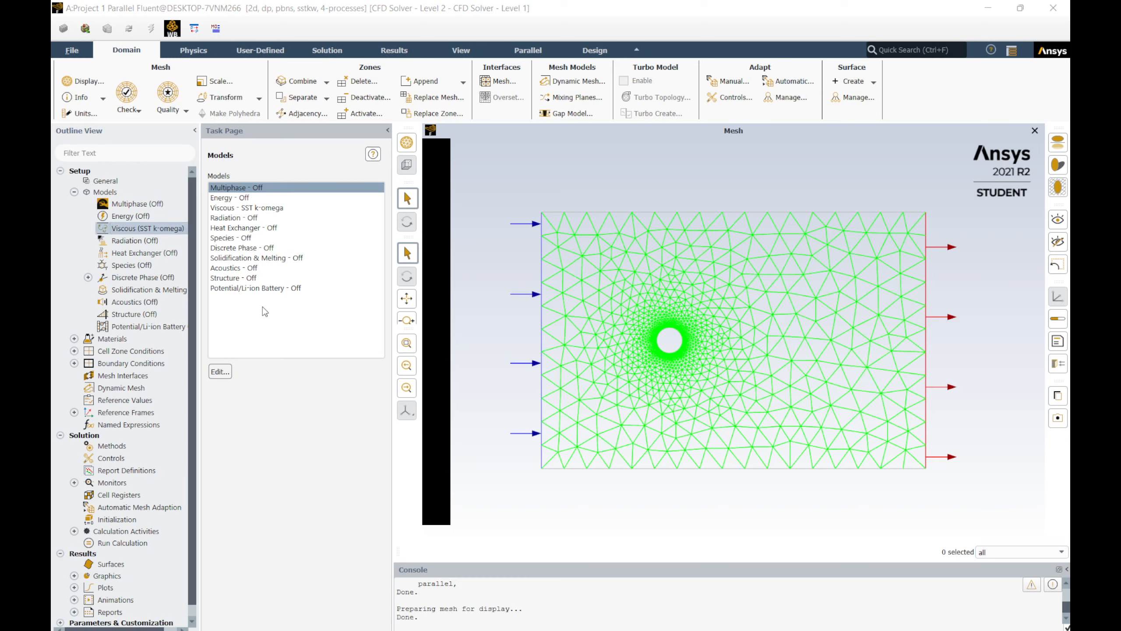
{"action": "left_click", "coordinate": [268, 210]}
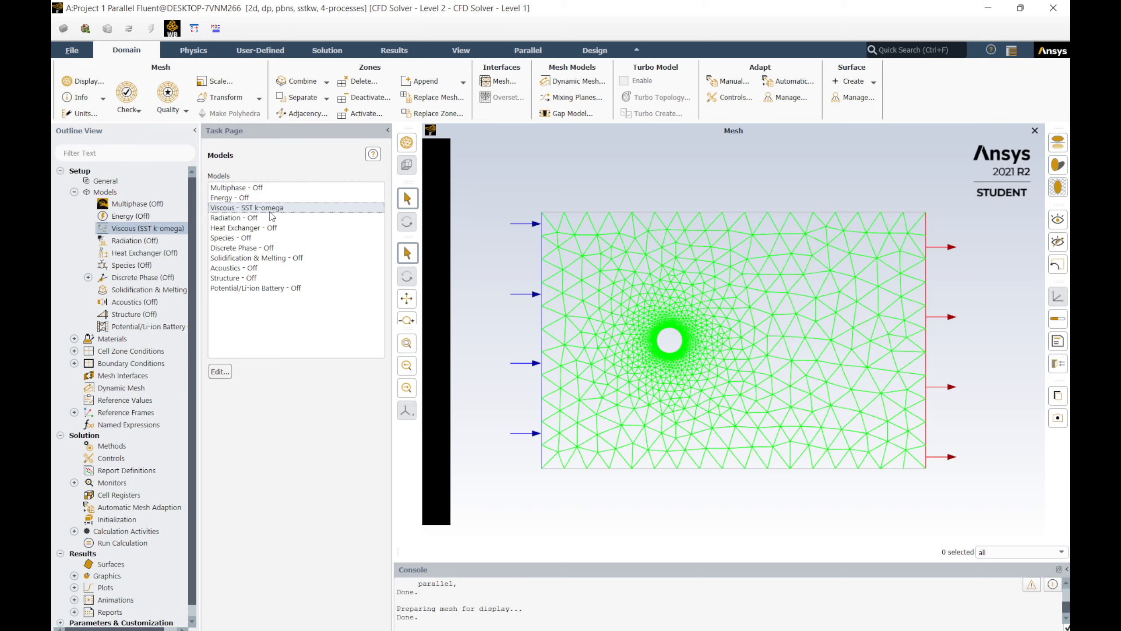
{"action": "left_click", "coordinate": [226, 372]}
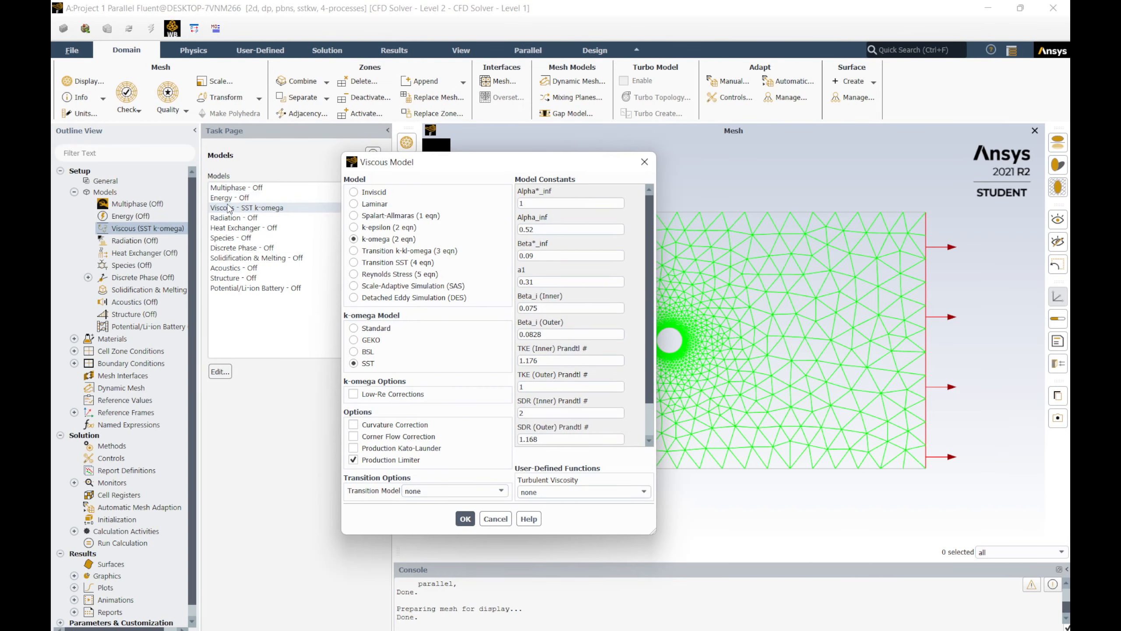
{"action": "left_click", "coordinate": [356, 205]}
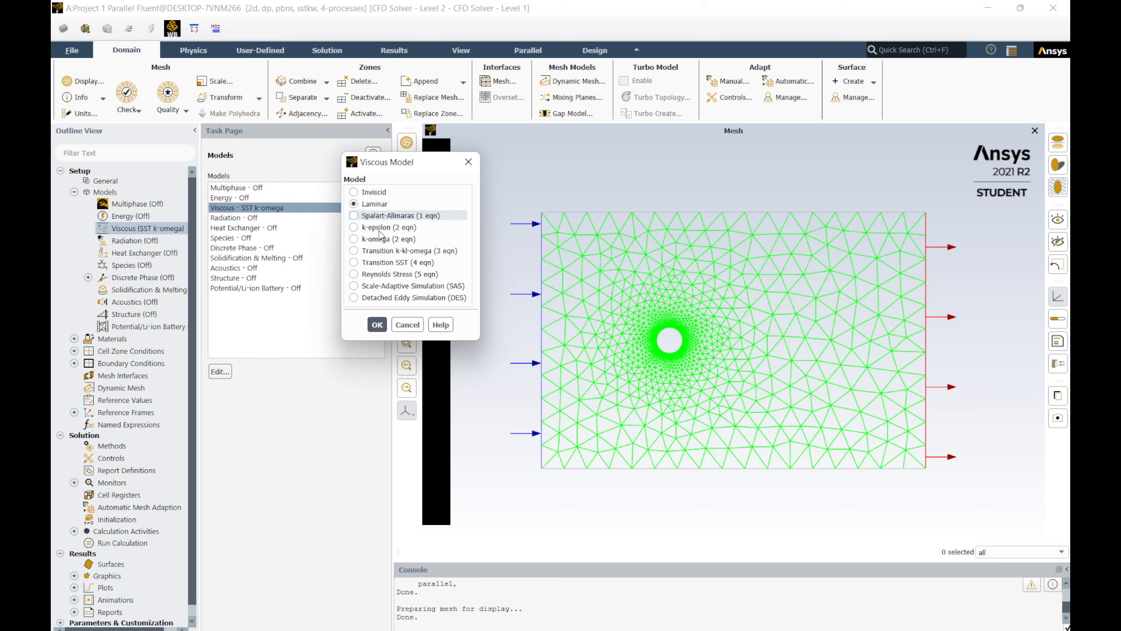
{"action": "left_click", "coordinate": [378, 325]}
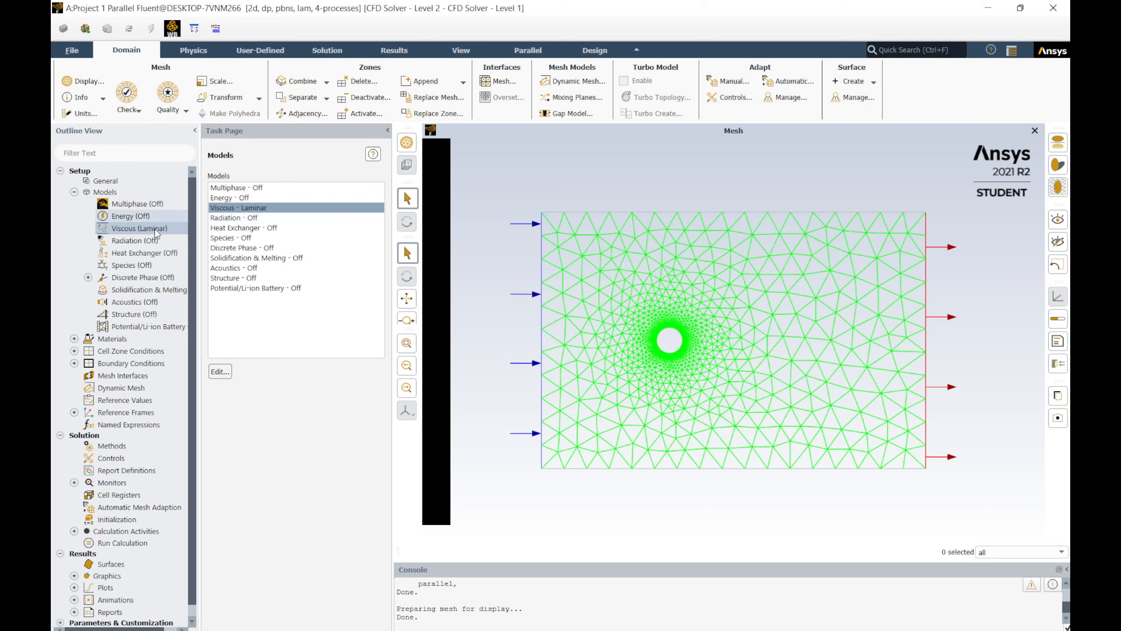
Step: Set the fluid material's density to 1 kg/m³ and viscosity to 1 kg/(m s) and apply
{"action": "left_click", "coordinate": [74, 192]}
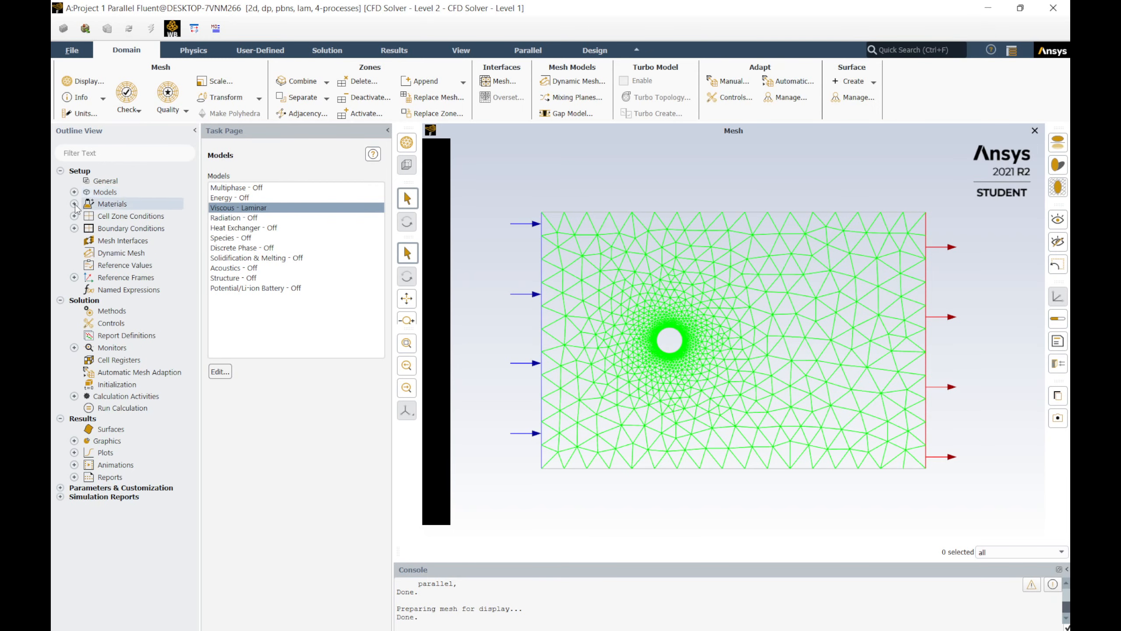
{"action": "left_click", "coordinate": [74, 203]}
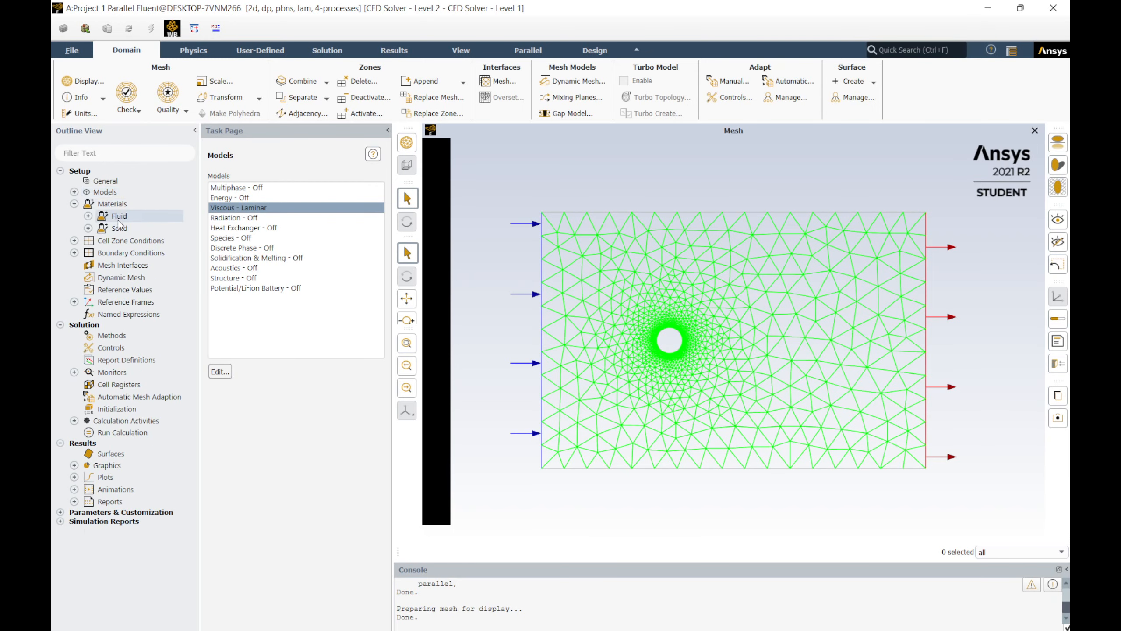
{"action": "left_click", "coordinate": [88, 216]}
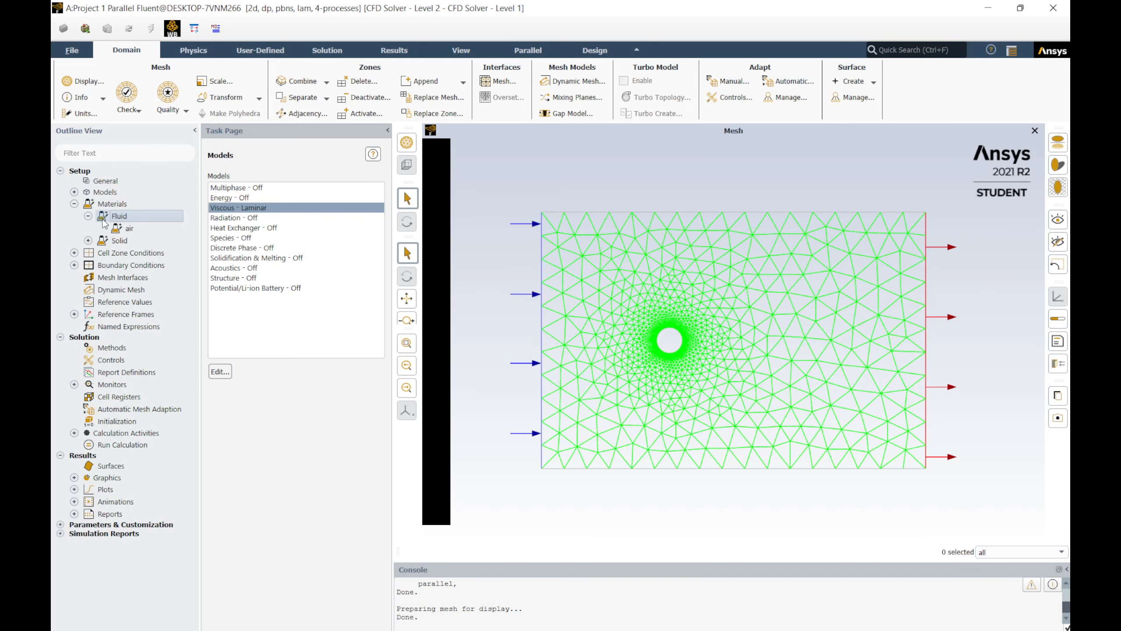
{"action": "double_click", "coordinate": [128, 228]}
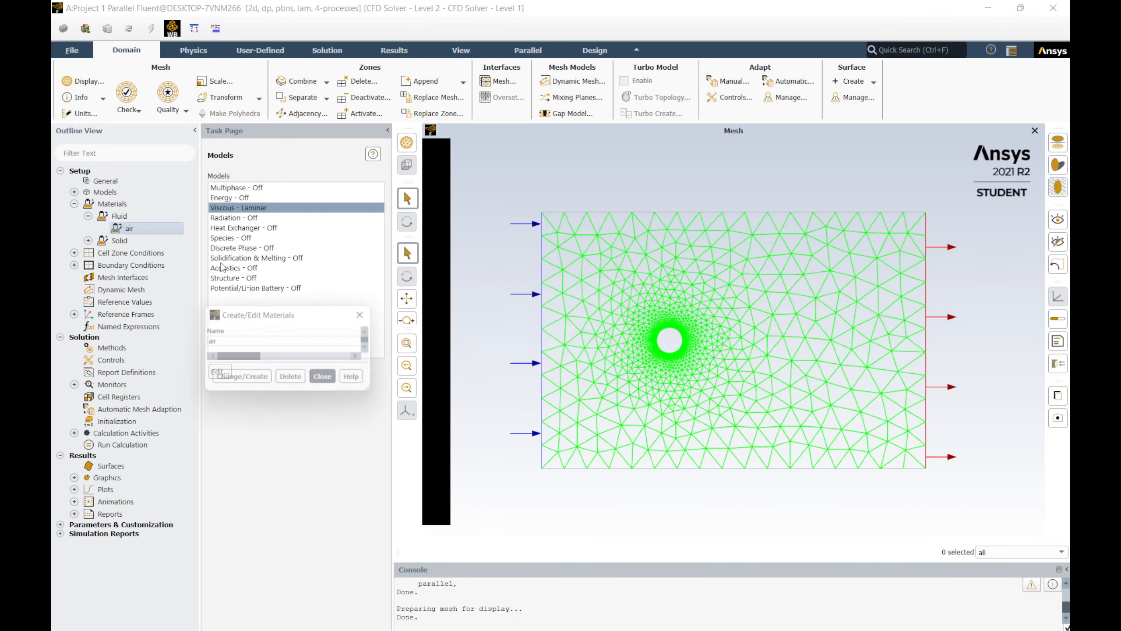
{"action": "left_click_drag", "start_coordinate": [398, 320], "coordinate": [400, 255]}
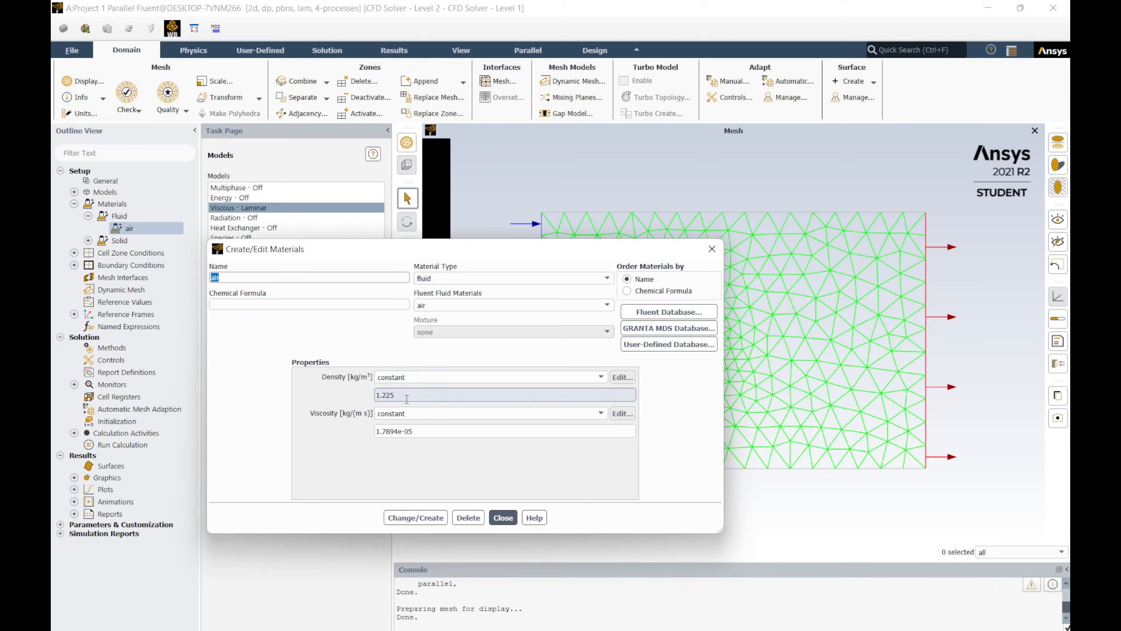
{"action": "double_click", "coordinate": [406, 398]}
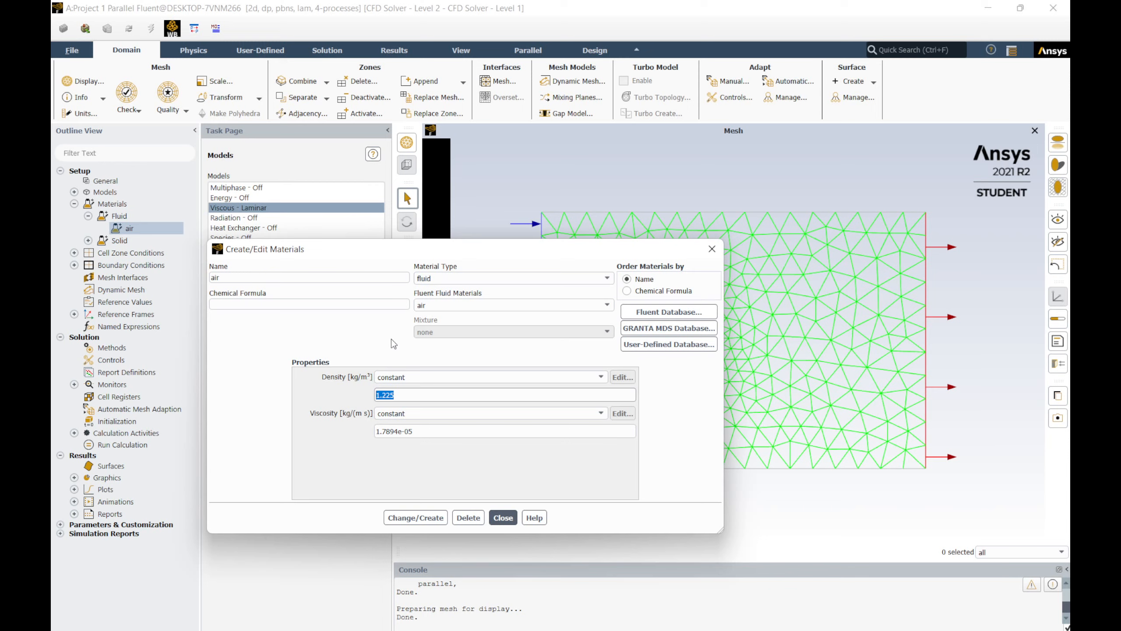
{"action": "type", "text": "1"}
{"action": "double_click", "coordinate": [419, 431]}
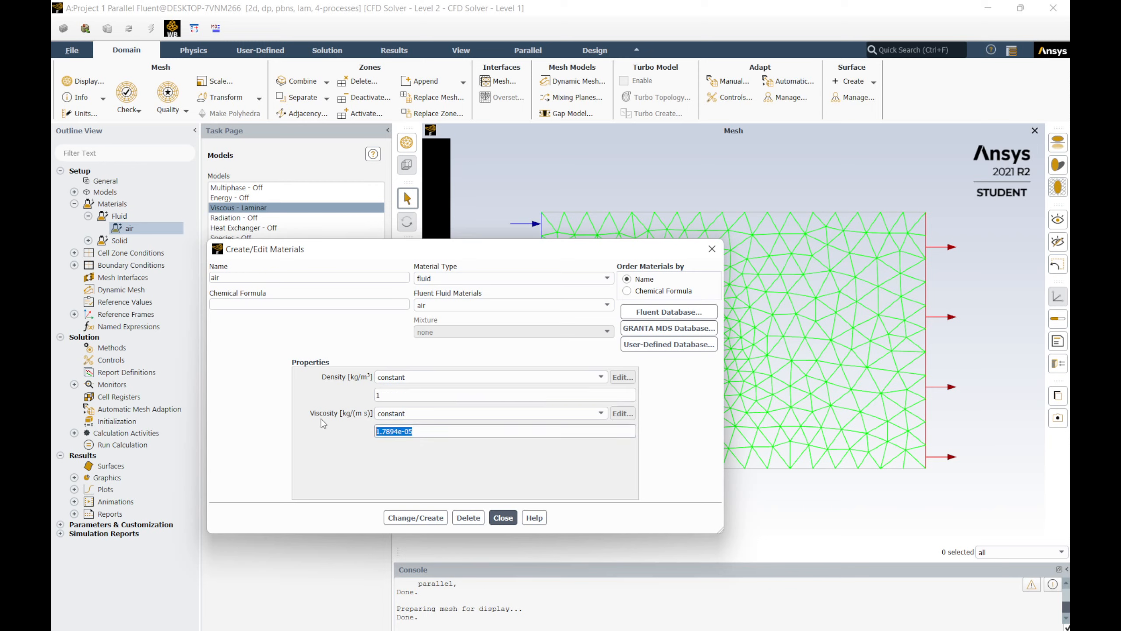
{"action": "type", "text": "1"}
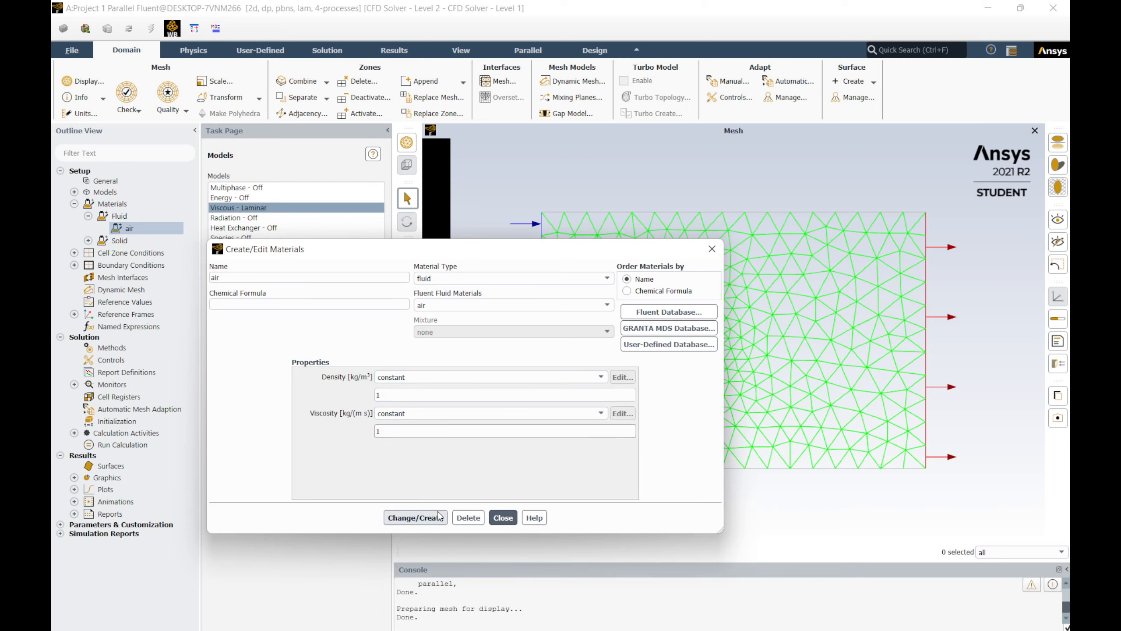
{"action": "left_click", "coordinate": [439, 515]}
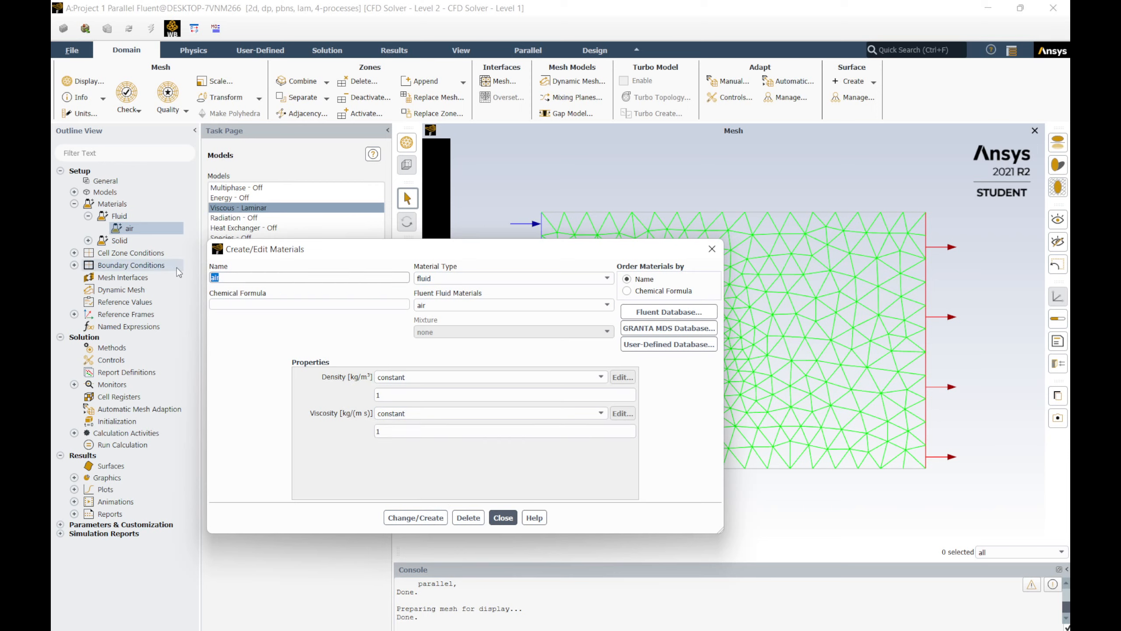
Step: Rename the fluid material to water, overwrite air, and close the materials dialog
{"action": "type", "text": "wate"}
{"action": "left_click", "coordinate": [427, 520]}
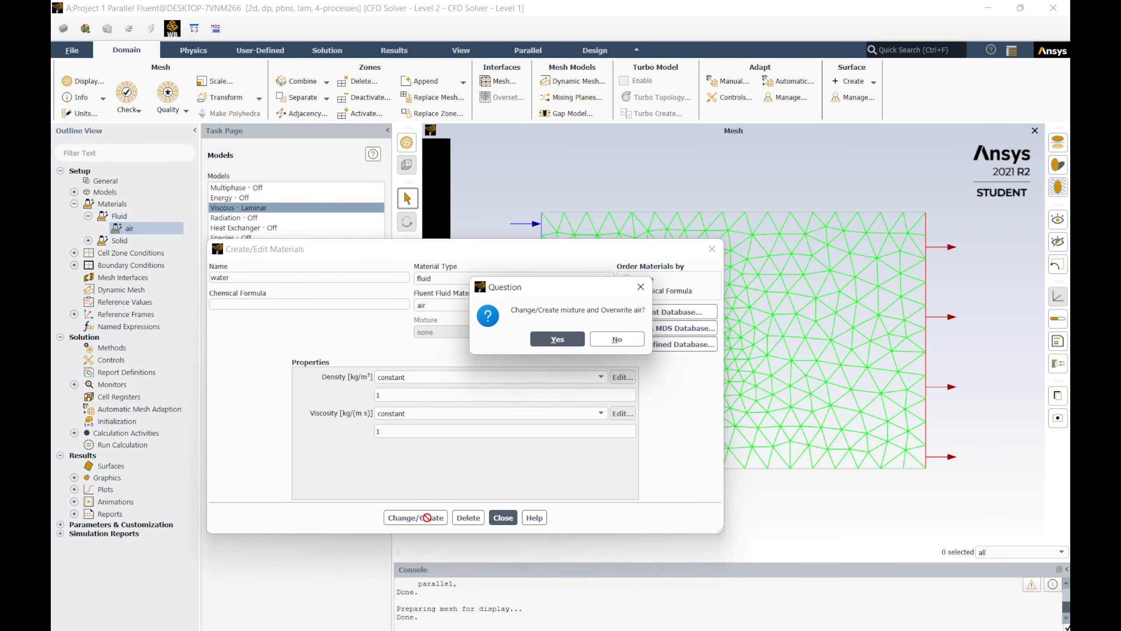
{"action": "left_click", "coordinate": [558, 343]}
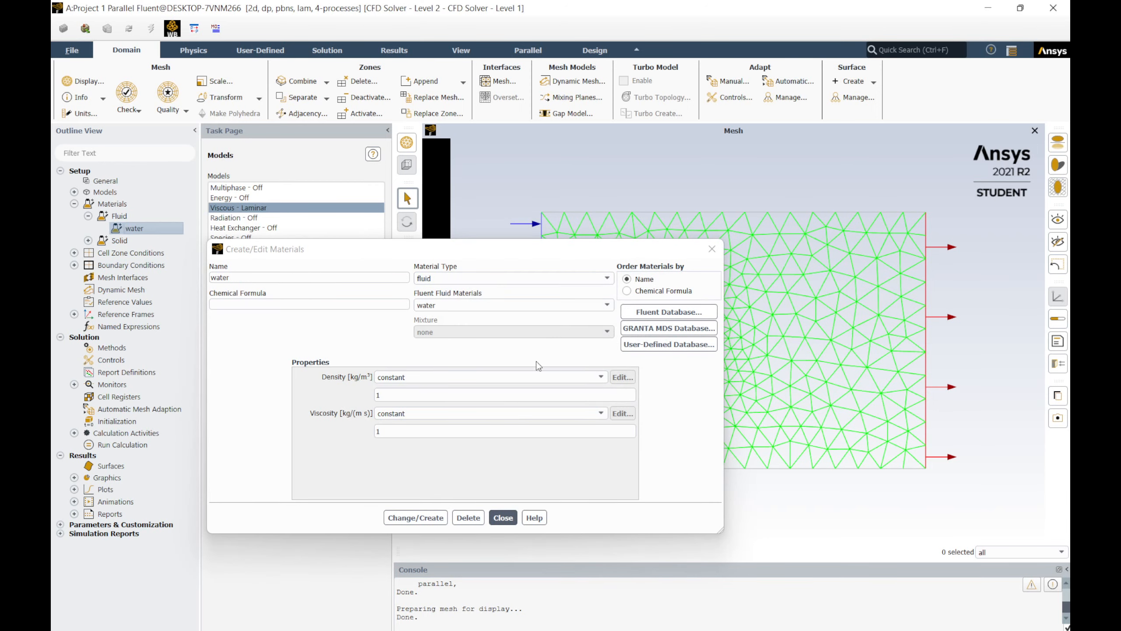
{"action": "left_click", "coordinate": [421, 522]}
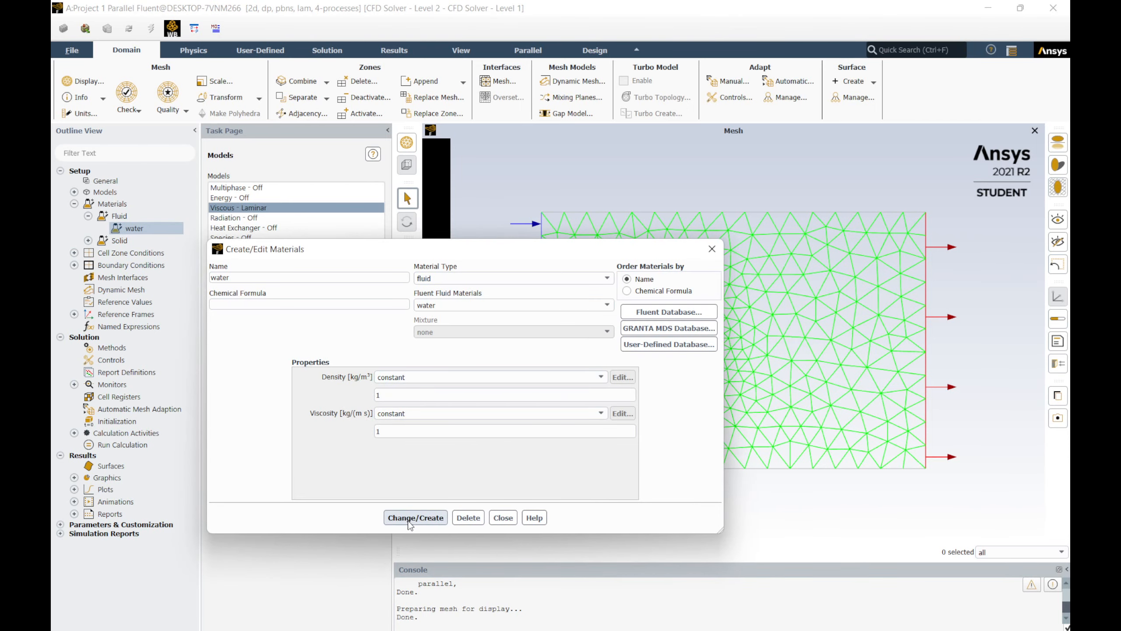
{"action": "left_click", "coordinate": [505, 518]}
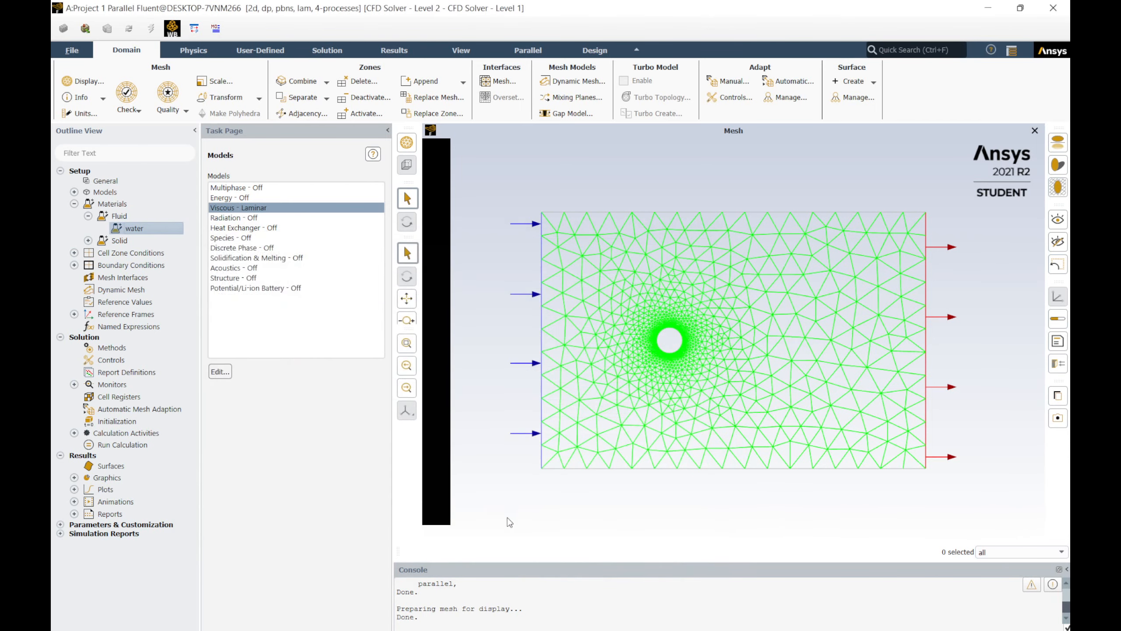
Step: Set the cylinder boundary's type to wall and close its wall settings
{"action": "left_click", "coordinate": [88, 216]}
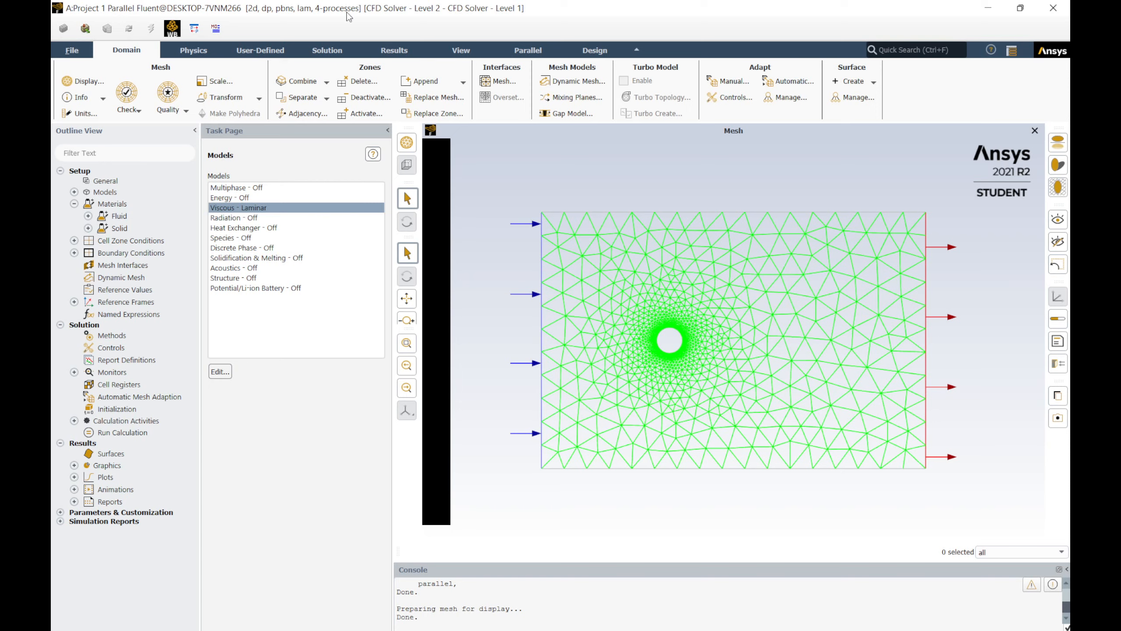
{"action": "left_click", "coordinate": [73, 253]}
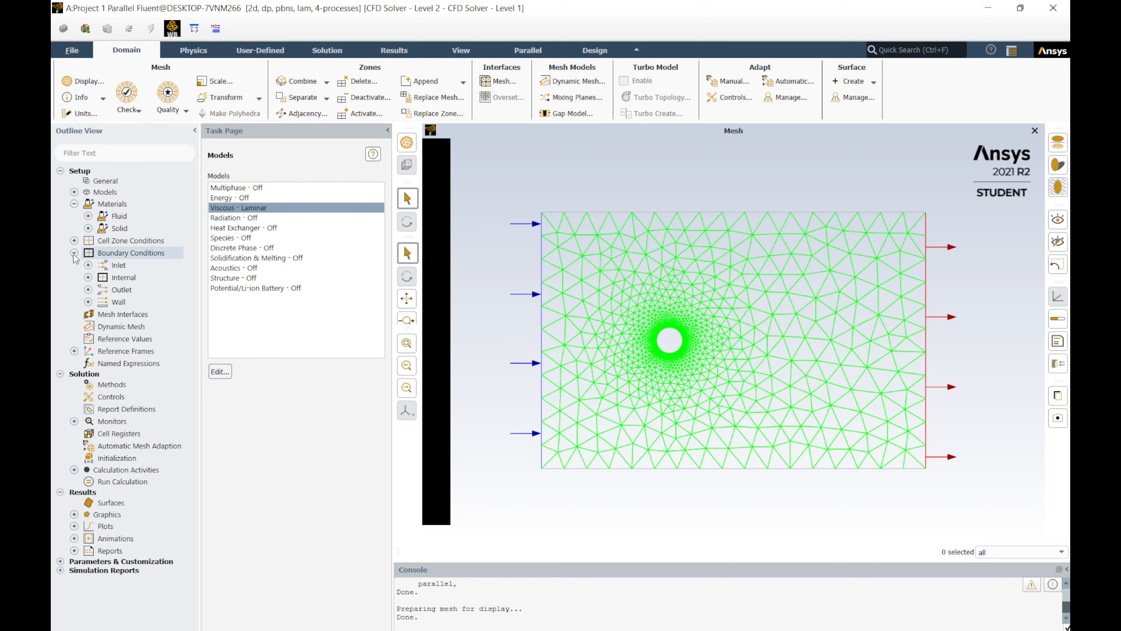
{"action": "double_click", "coordinate": [119, 253]}
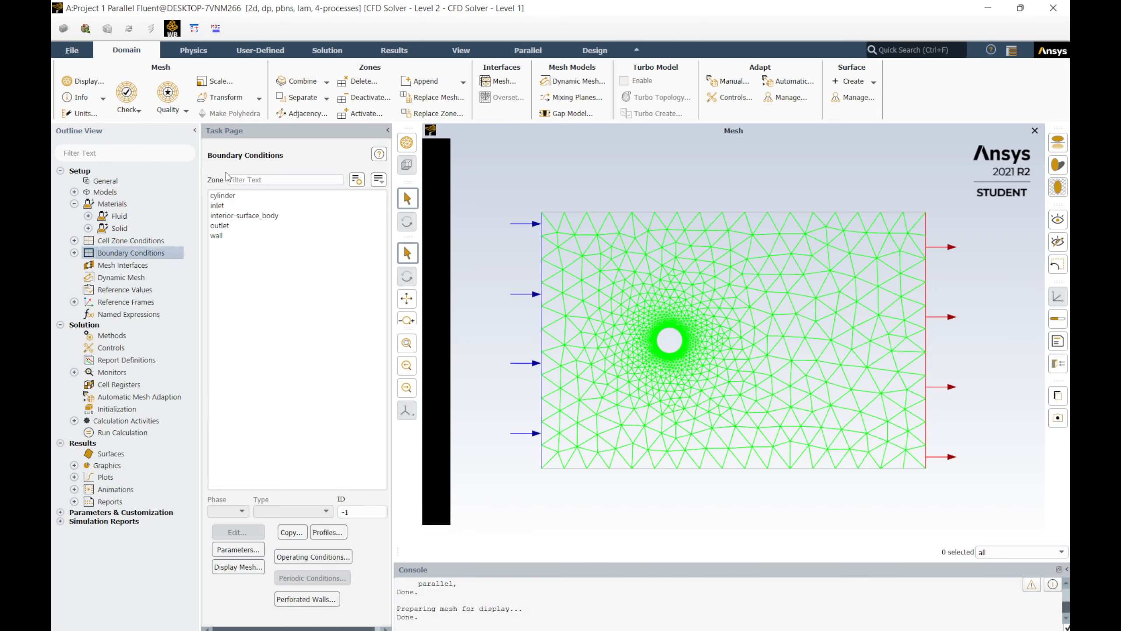
{"action": "left_click", "coordinate": [233, 197]}
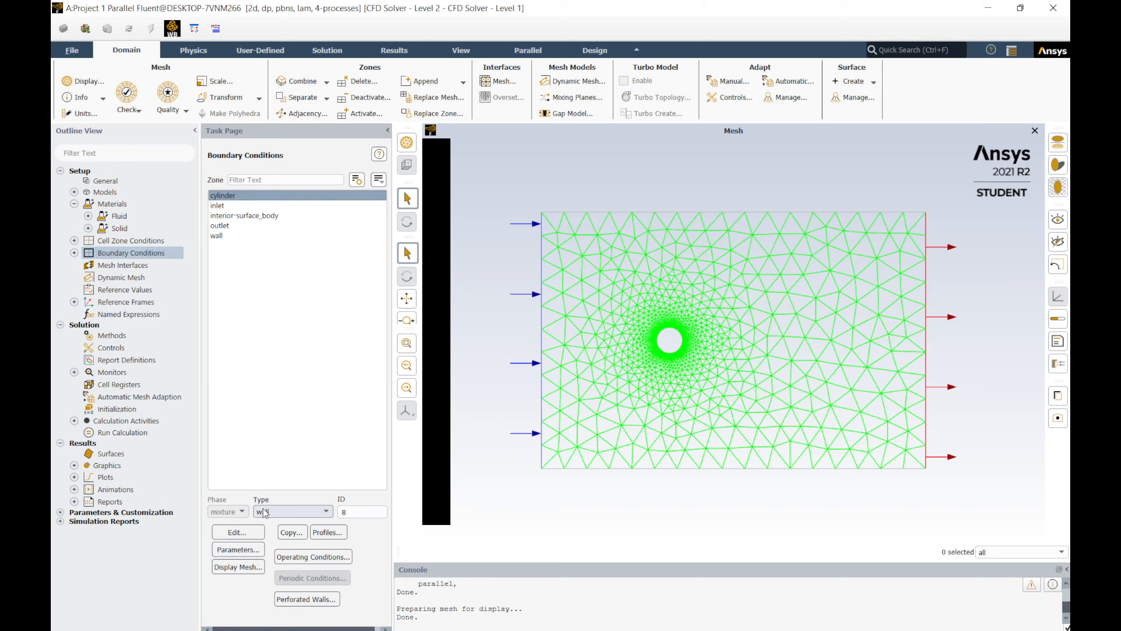
{"action": "left_click", "coordinate": [325, 513]}
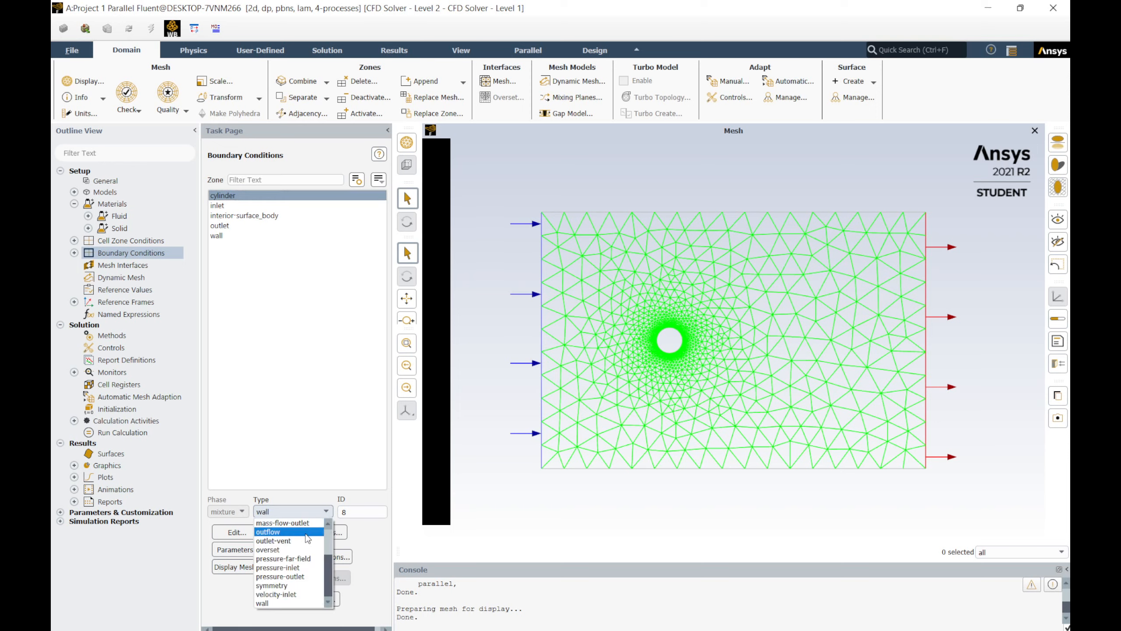
{"action": "left_click", "coordinate": [279, 604]}
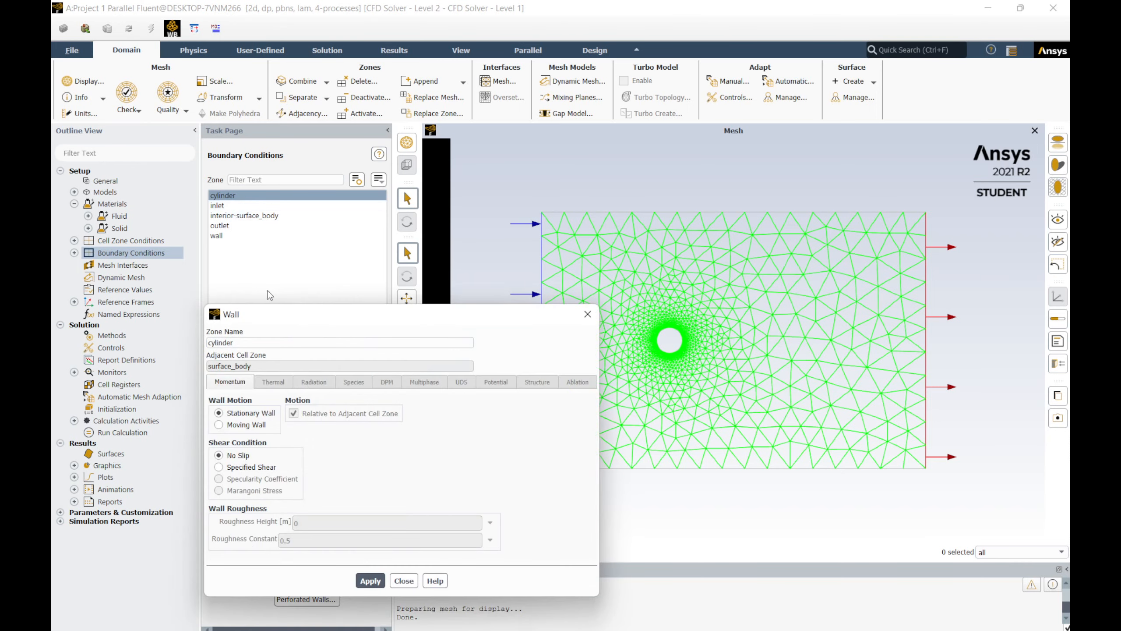
{"action": "left_click", "coordinate": [403, 578]}
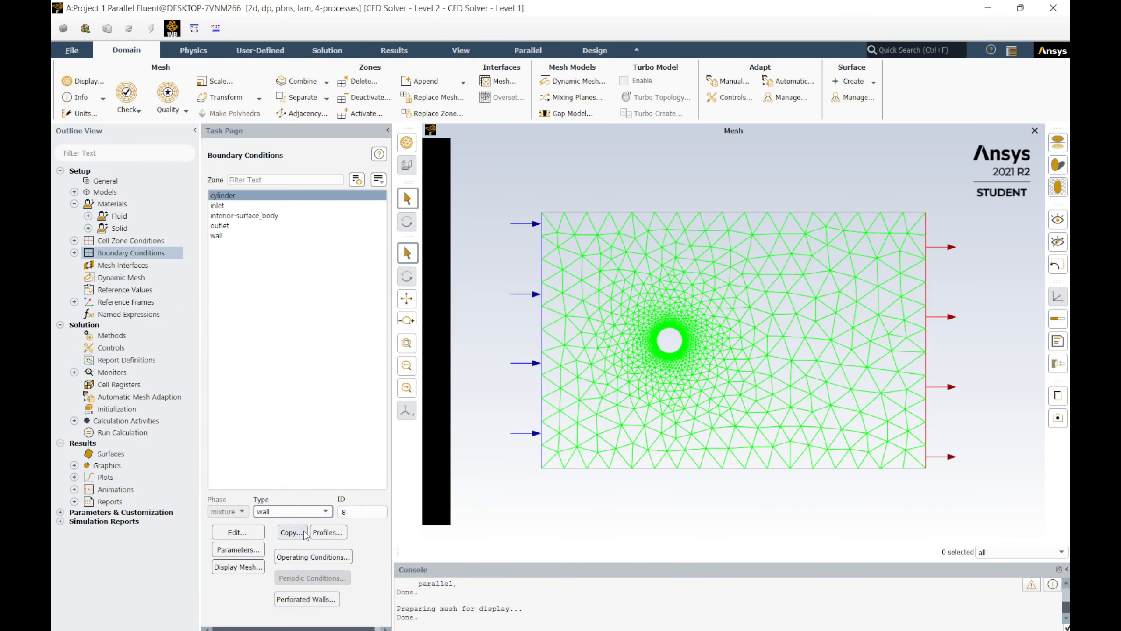
Step: Set the inlet's velocity magnitude to 1 m/s, apply it, and close the velocity inlet settings
{"action": "left_click", "coordinate": [222, 206]}
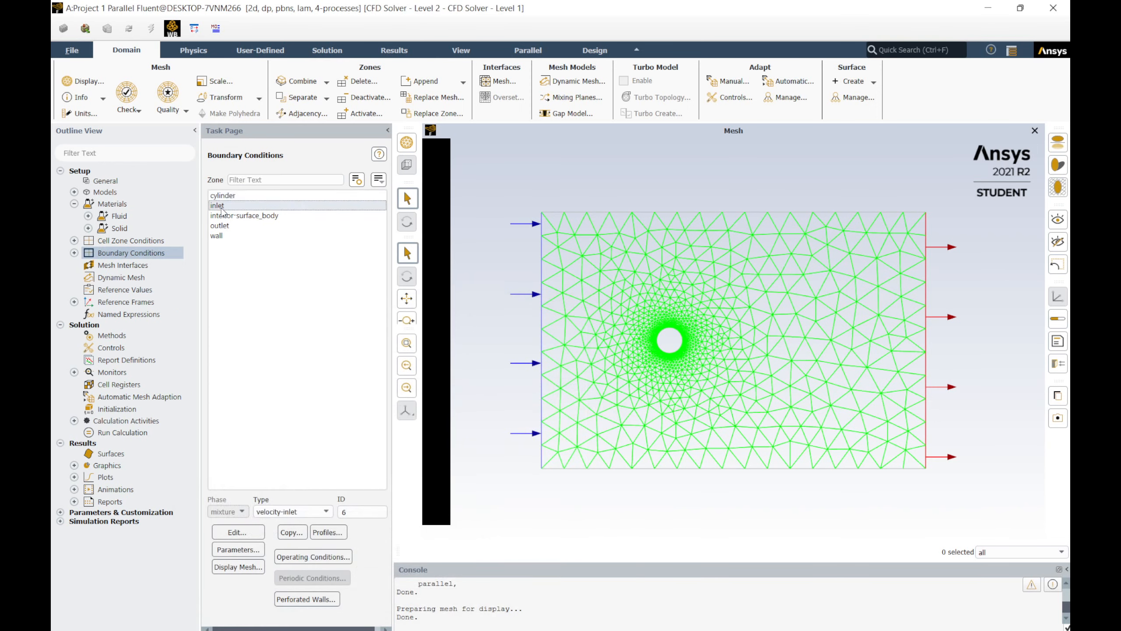
{"action": "left_click", "coordinate": [223, 236]}
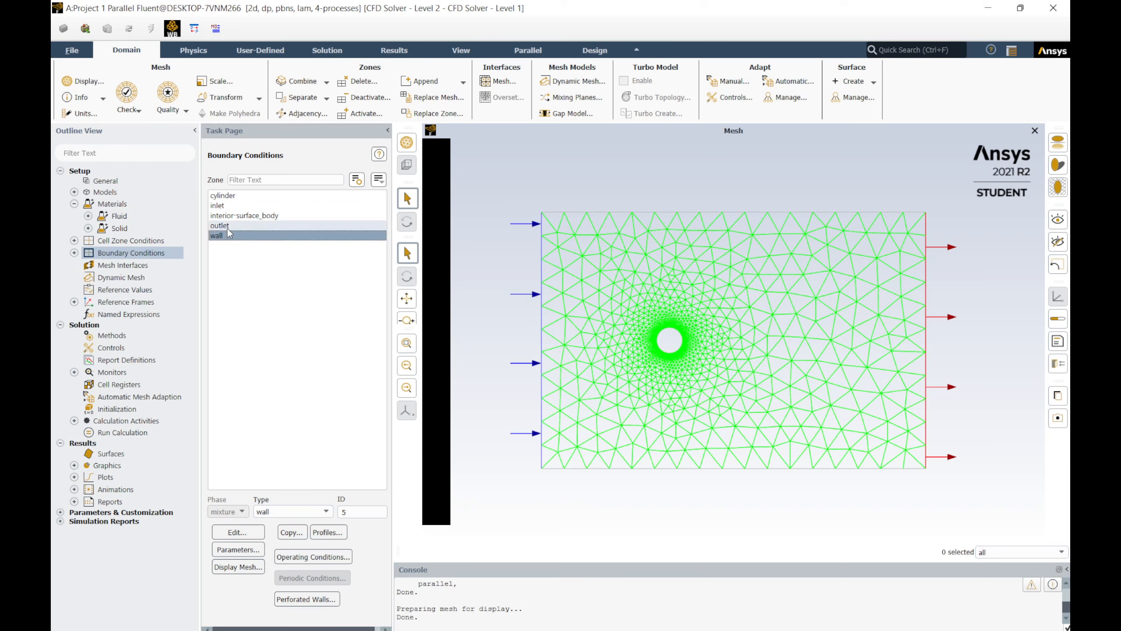
{"action": "left_click", "coordinate": [234, 206]}
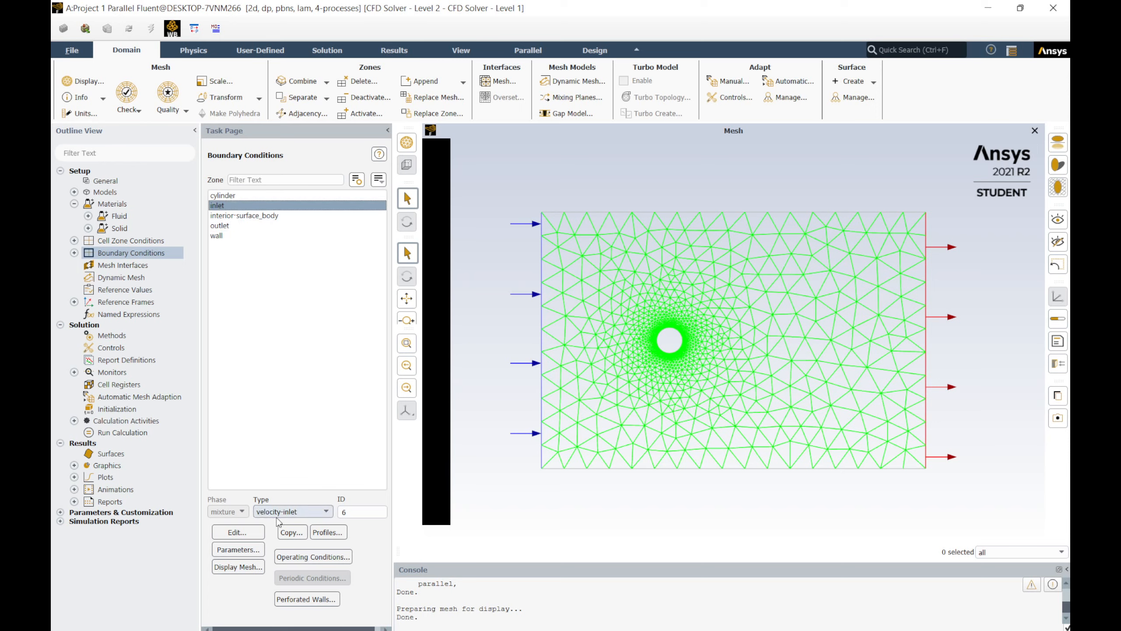
{"action": "left_click", "coordinate": [257, 535]}
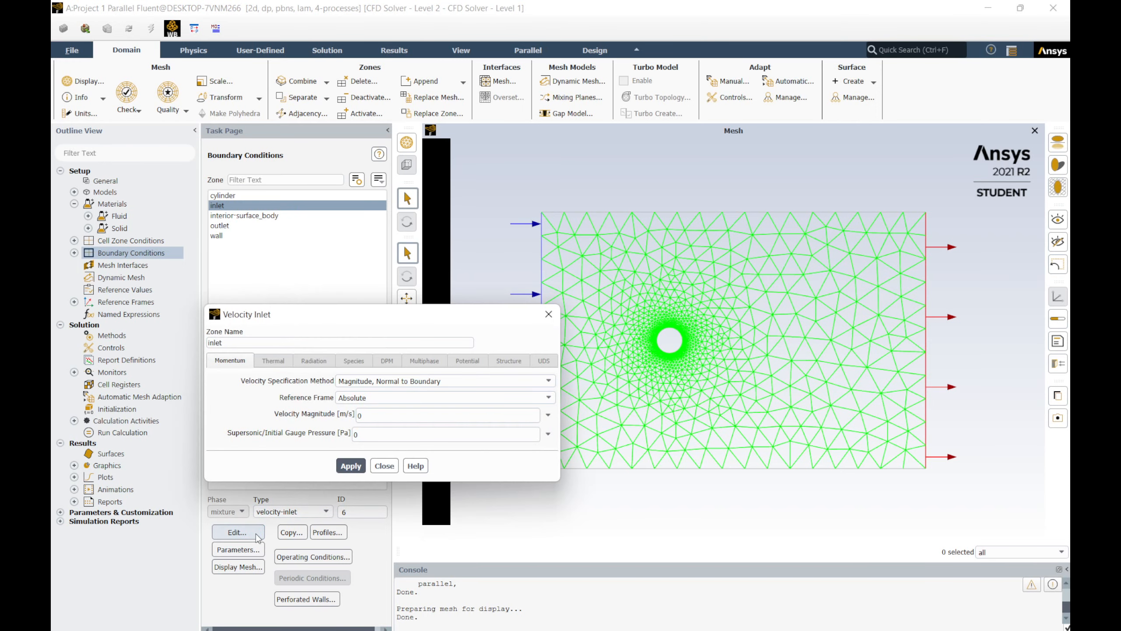
{"action": "double_click", "coordinate": [373, 414]}
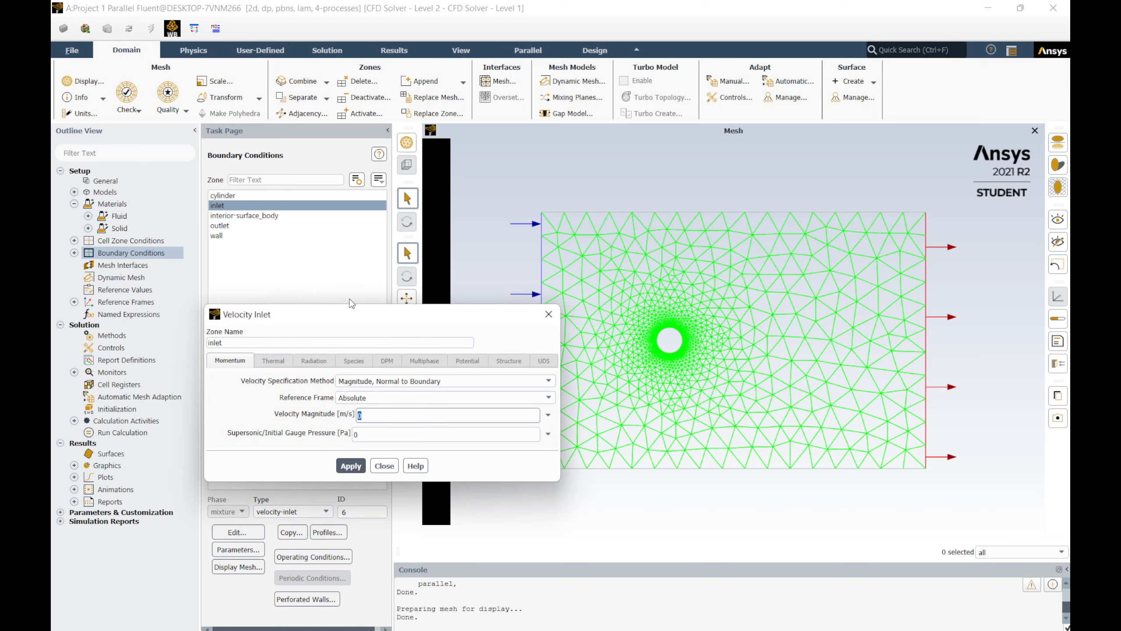
{"action": "type", "text": "1"}
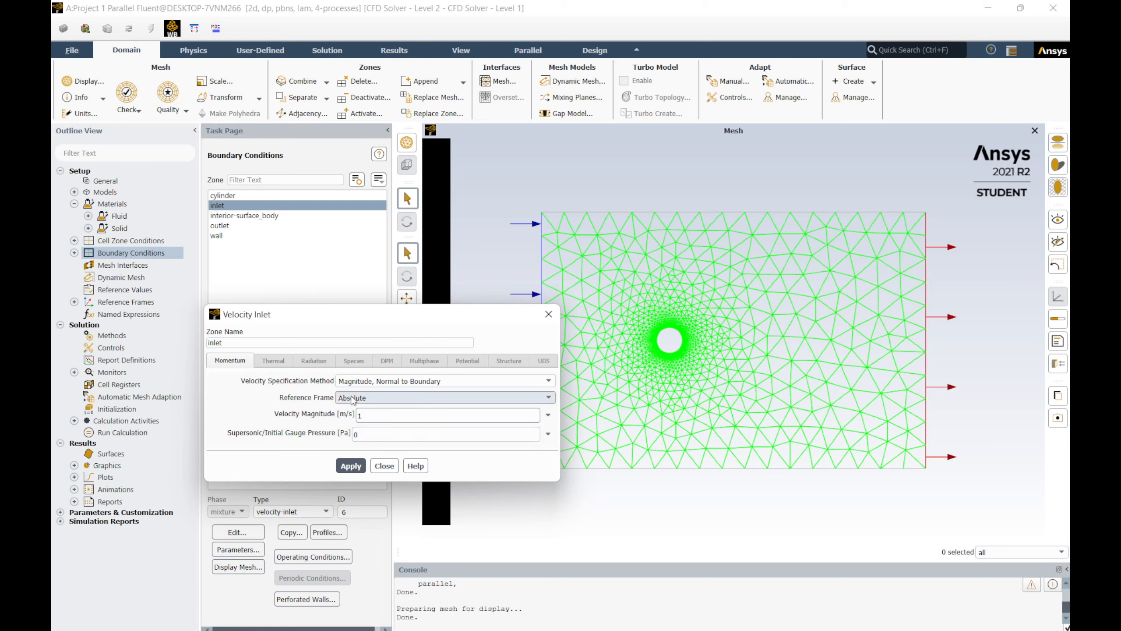
{"action": "left_click", "coordinate": [380, 381]}
{"action": "left_click", "coordinate": [428, 381]}
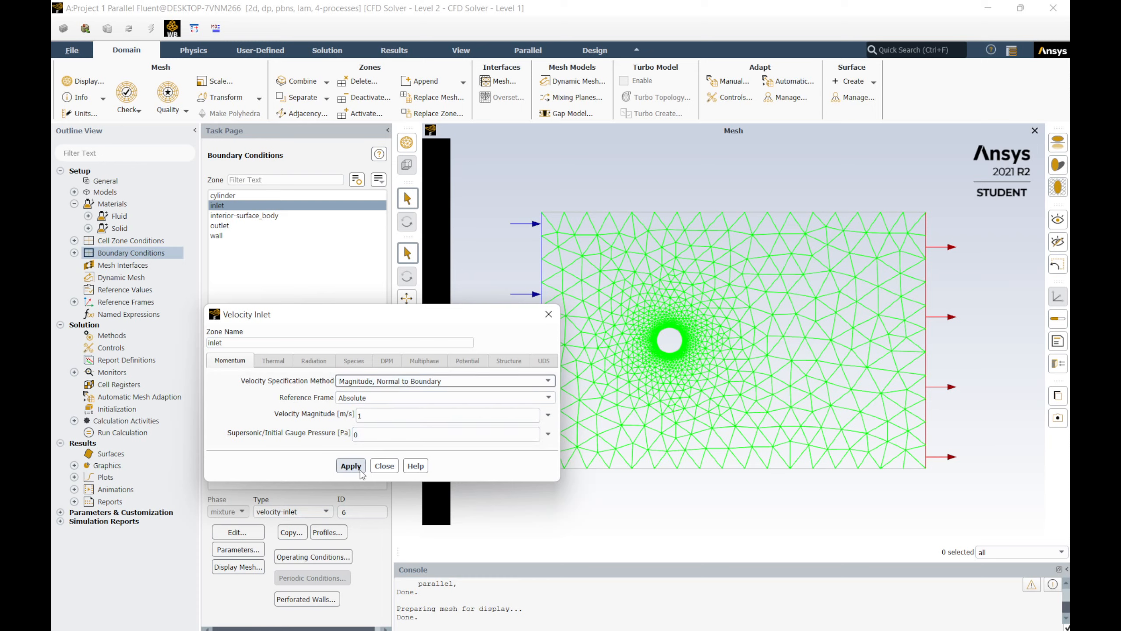
{"action": "left_click", "coordinate": [359, 471]}
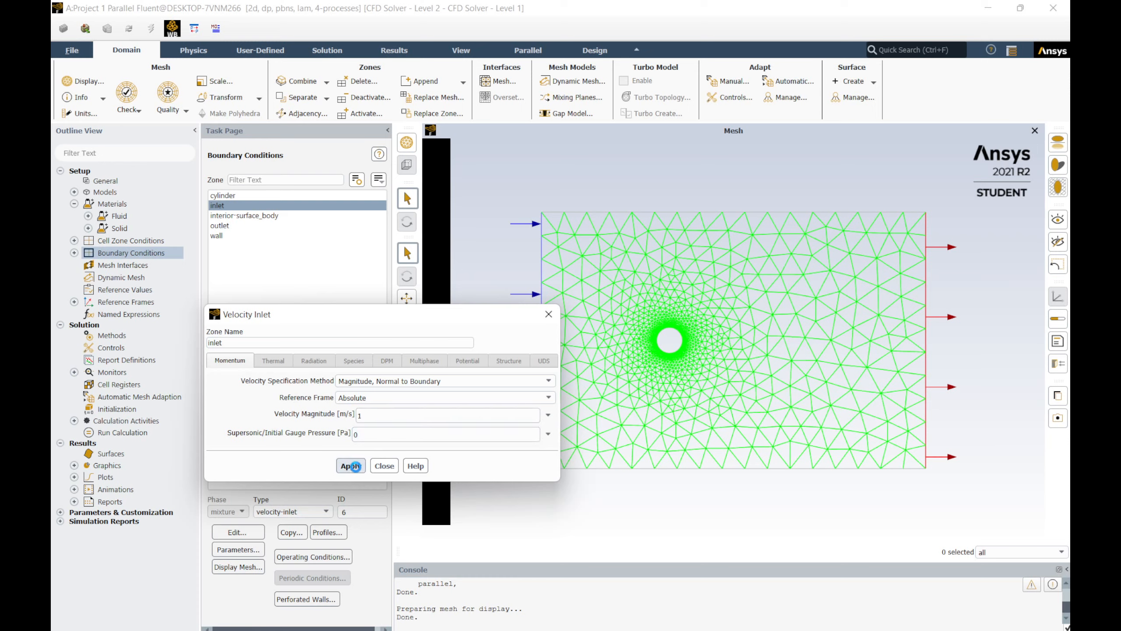
{"action": "left_click", "coordinate": [384, 466]}
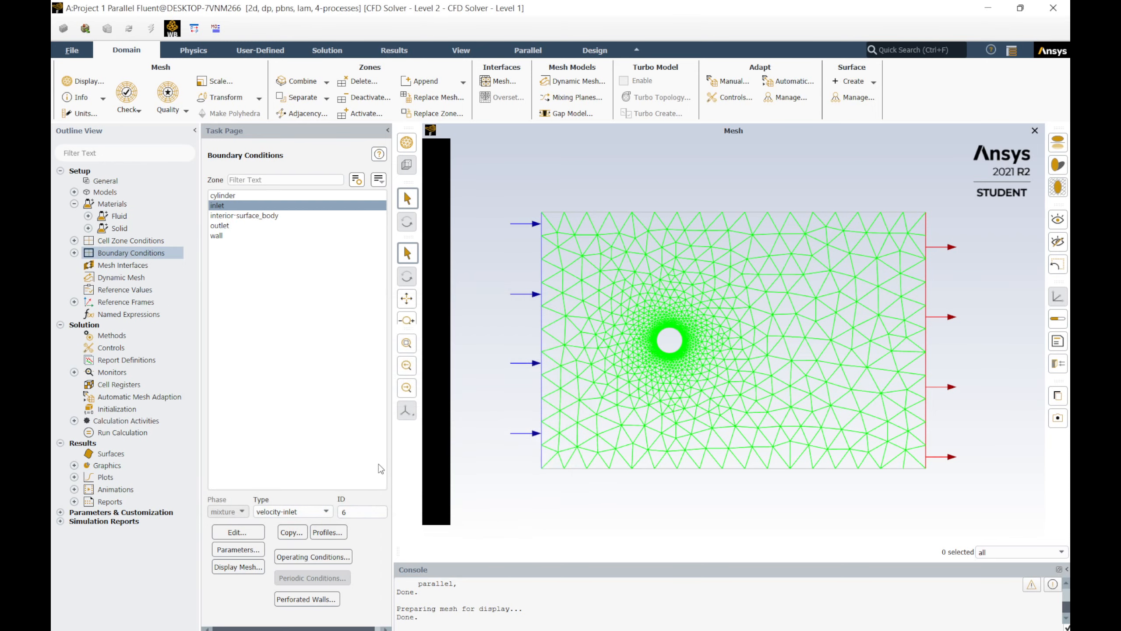
Step: Check the boundary types of the interior surface and the outlet
{"action": "left_click", "coordinate": [249, 216]}
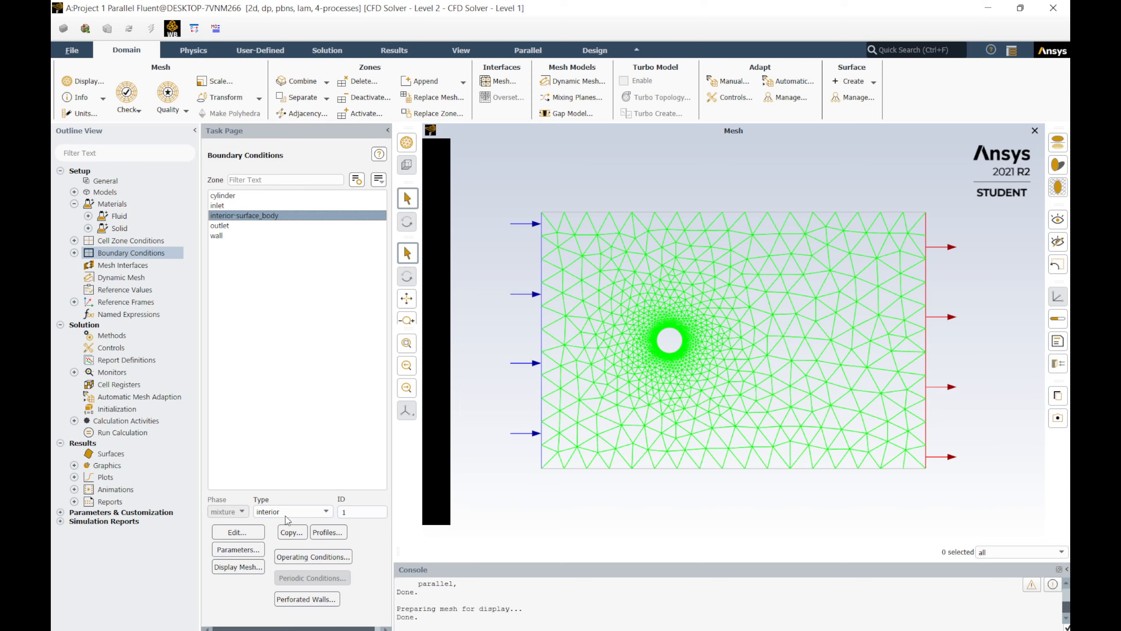
{"action": "left_click", "coordinate": [303, 512]}
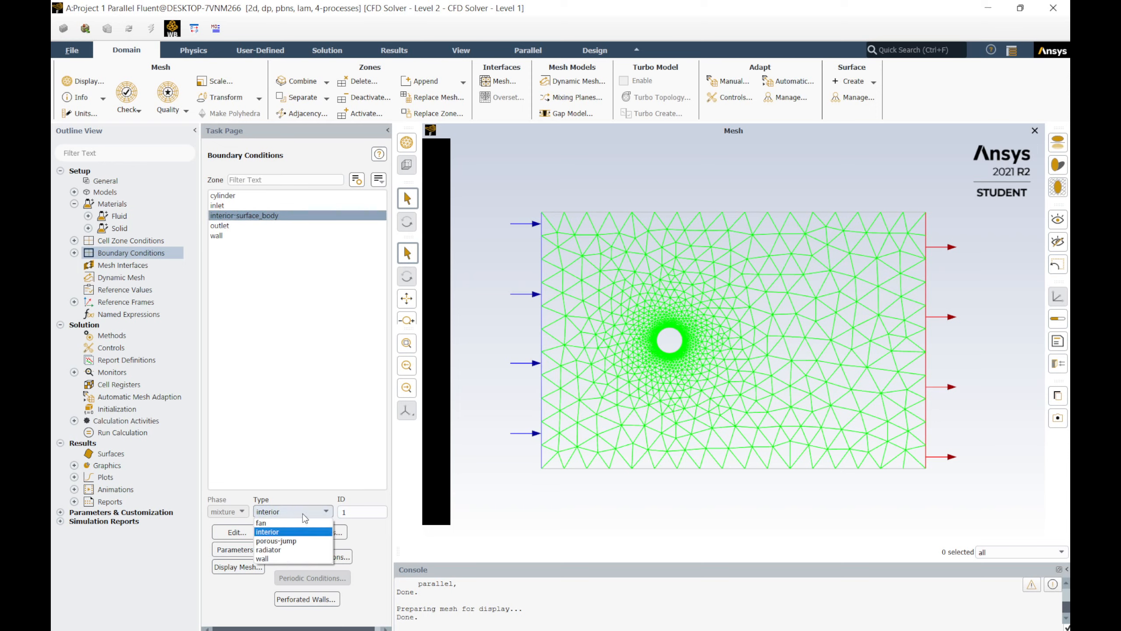
{"action": "left_click", "coordinate": [303, 514]}
{"action": "left_click", "coordinate": [304, 514]}
{"action": "left_click", "coordinate": [303, 514]}
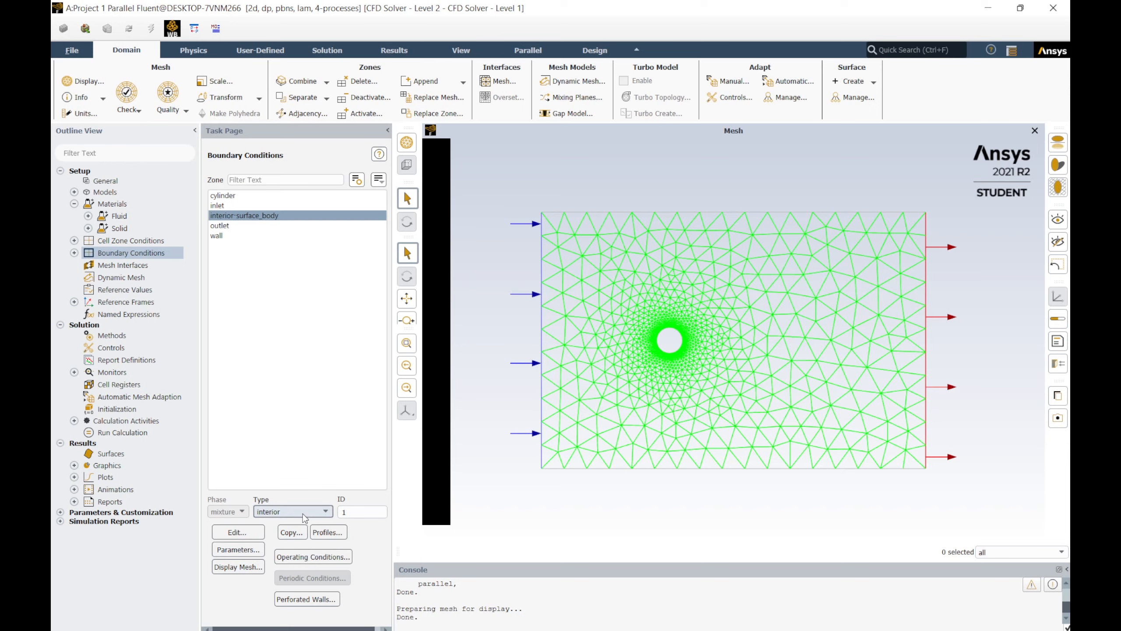
{"action": "left_click", "coordinate": [226, 226]}
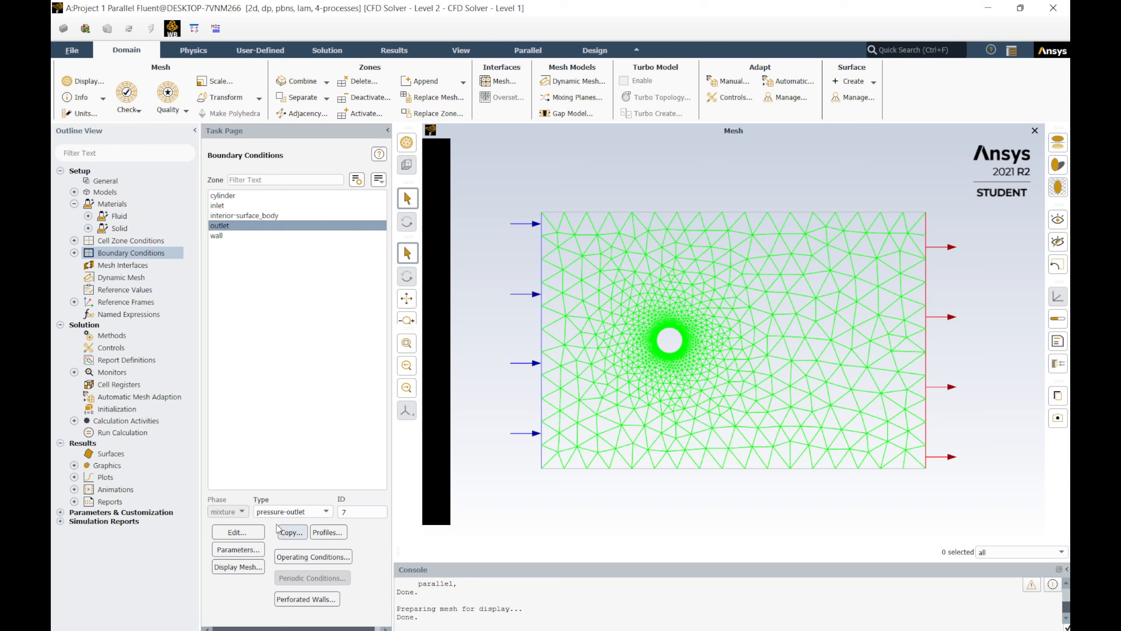
{"action": "left_click", "coordinate": [326, 511]}
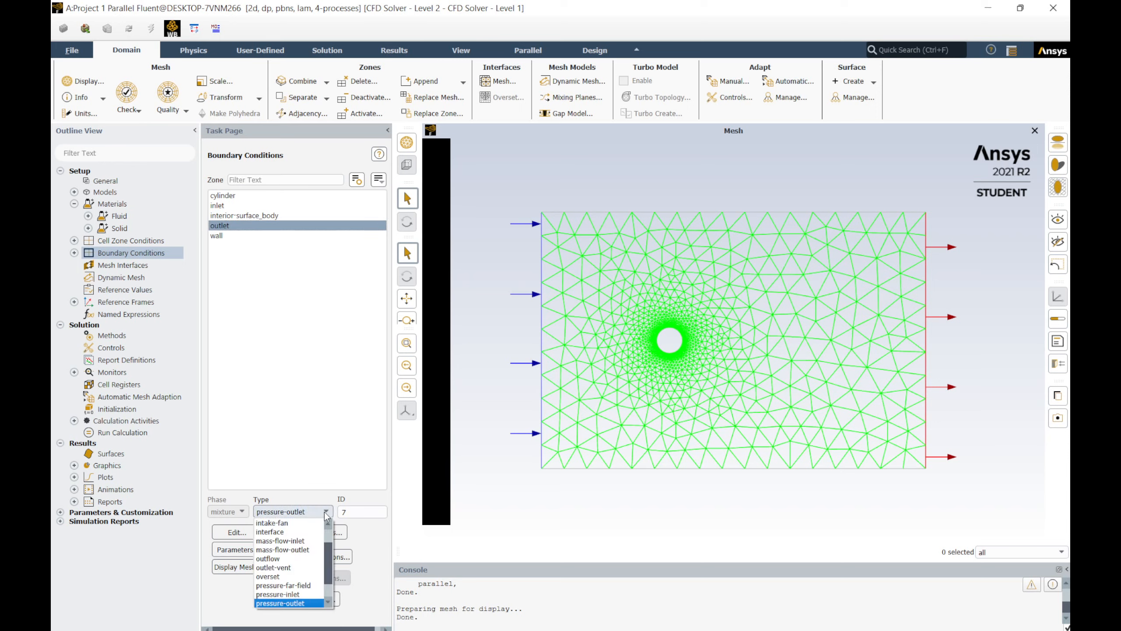
{"action": "left_click", "coordinate": [326, 512]}
{"action": "left_click", "coordinate": [326, 512]}
{"action": "left_click", "coordinate": [326, 512]}
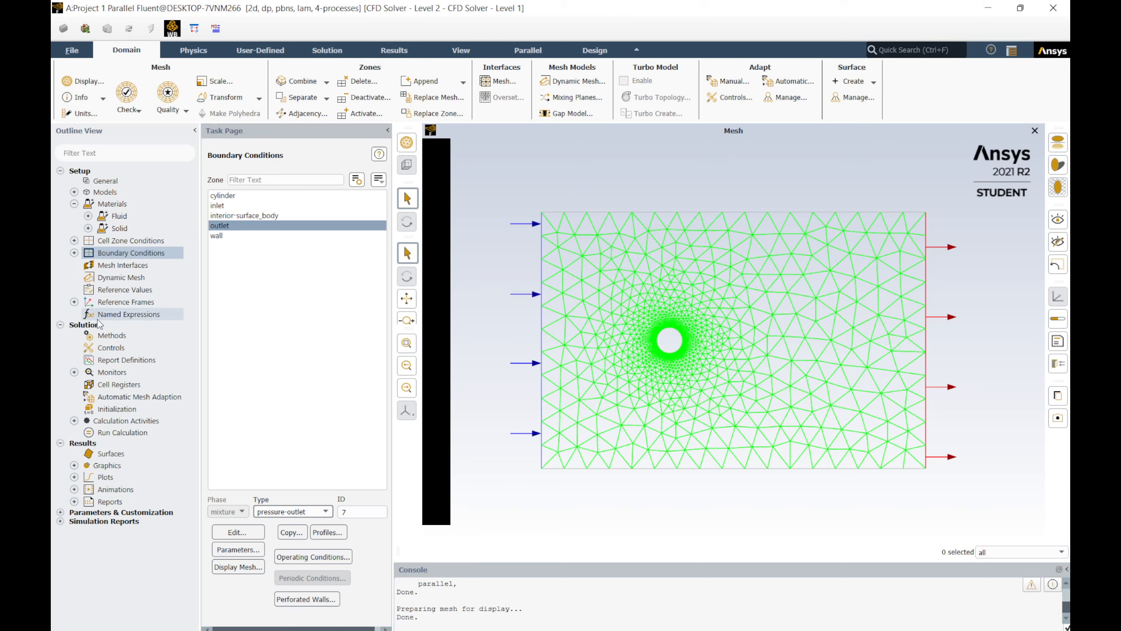
Step: Initialize the solution using hybrid initialization
{"action": "left_click", "coordinate": [113, 339]}
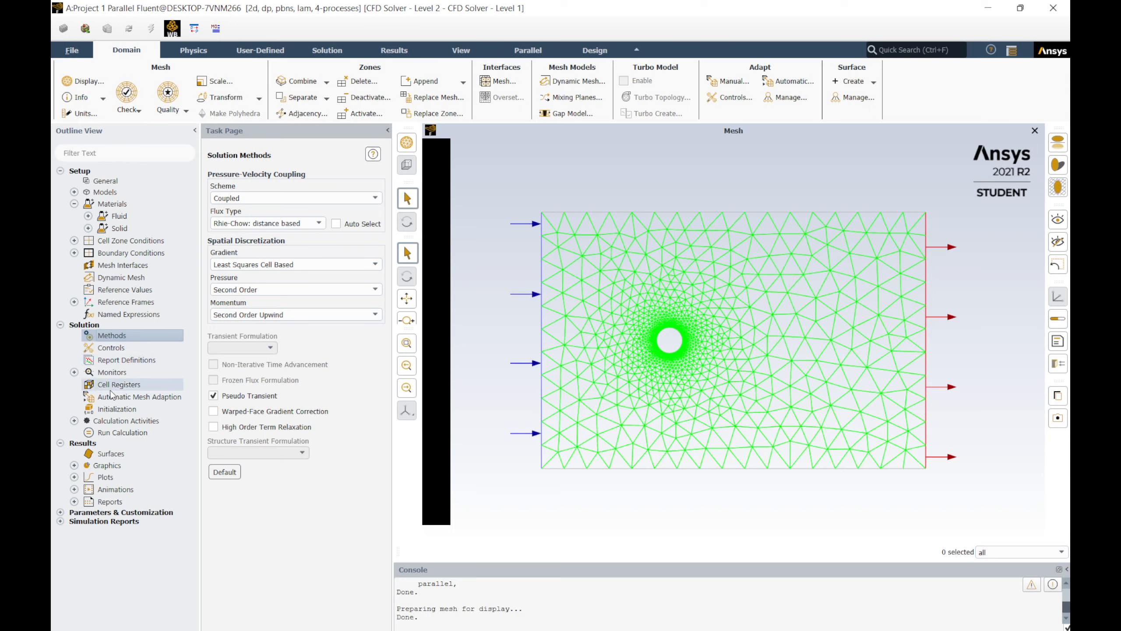
{"action": "left_click", "coordinate": [113, 410]}
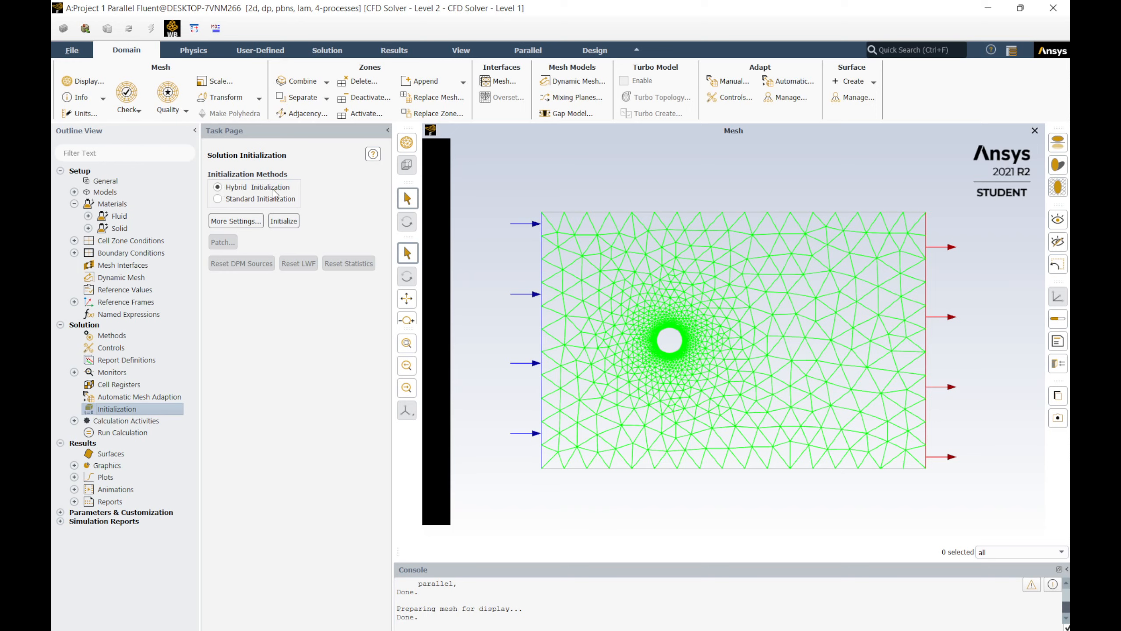
{"action": "left_click", "coordinate": [288, 223]}
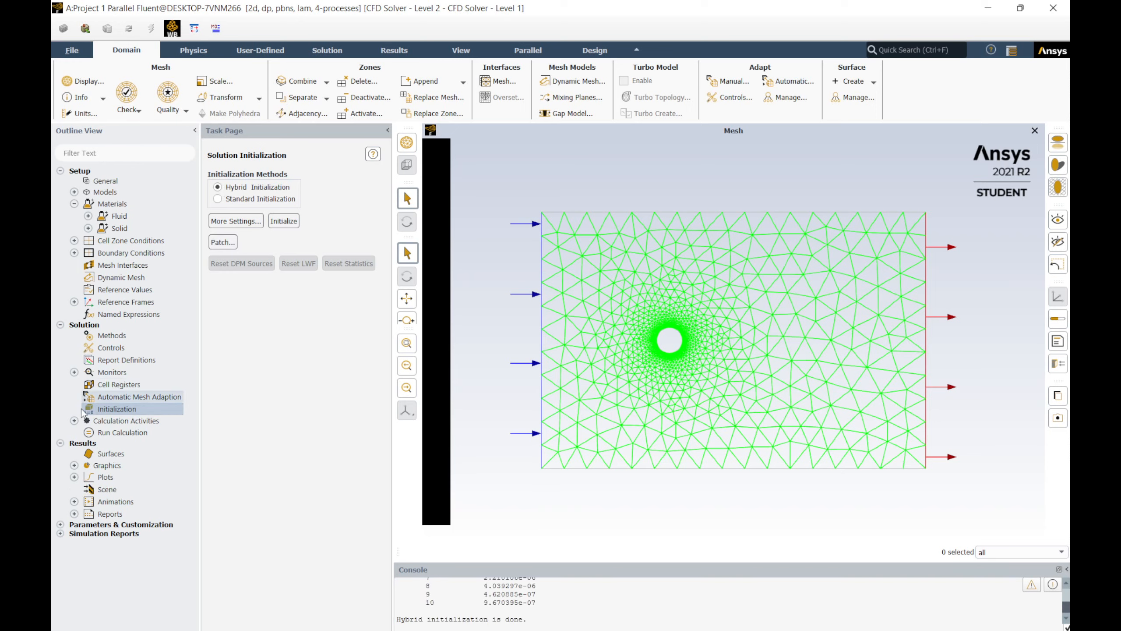
Step: Set the number of iterations to 100 and run the calculation
{"action": "left_click", "coordinate": [107, 436]}
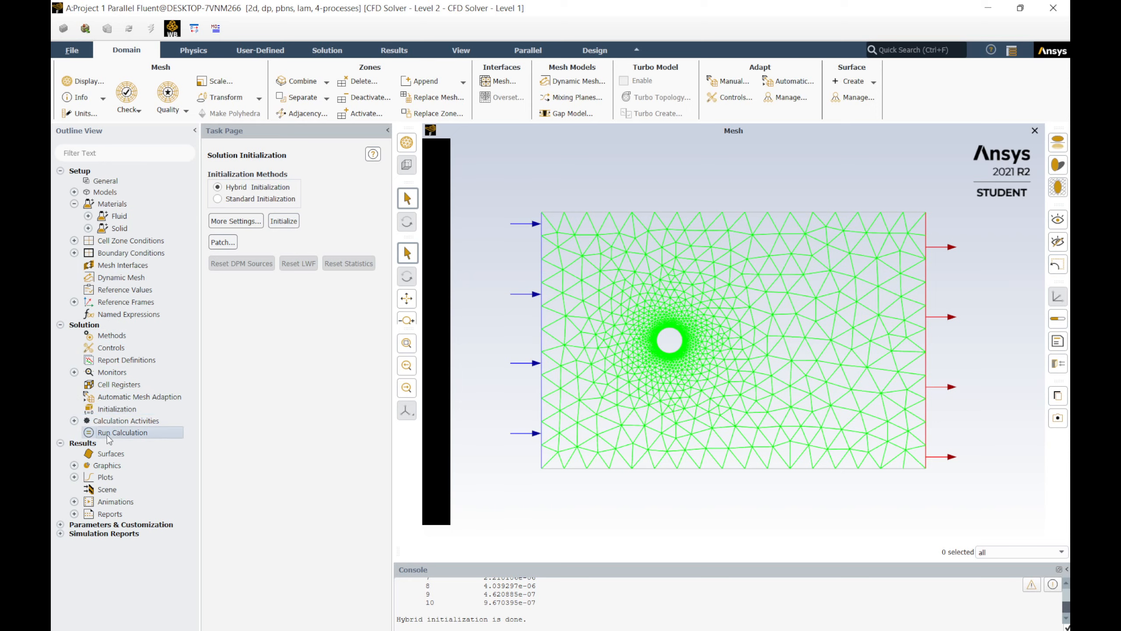
{"action": "double_click", "coordinate": [108, 437]}
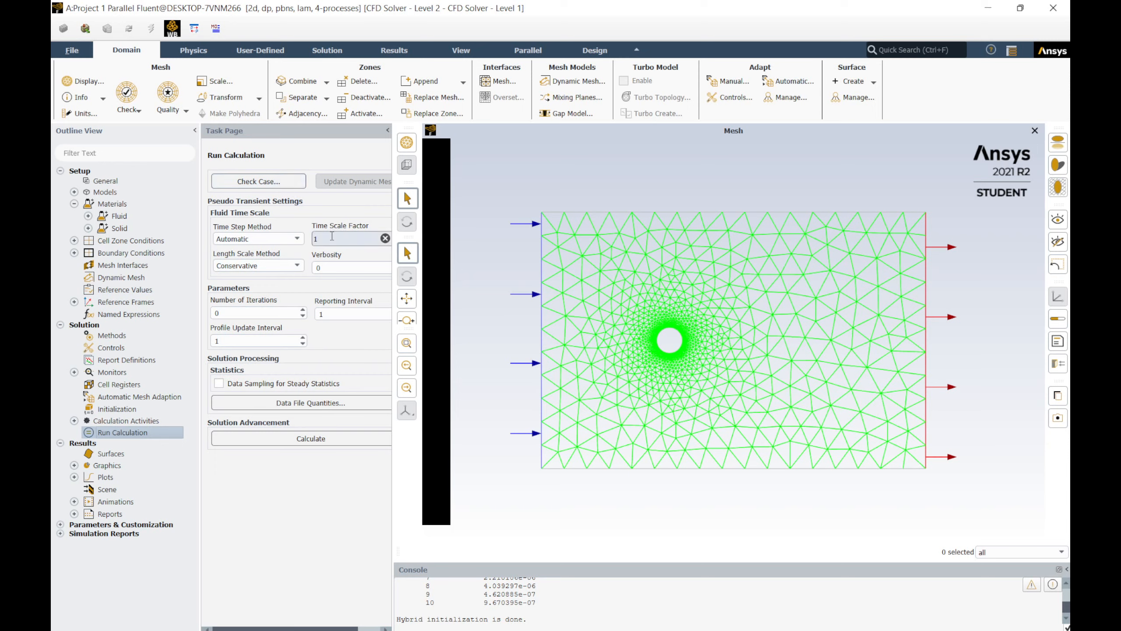
{"action": "left_click", "coordinate": [263, 239]}
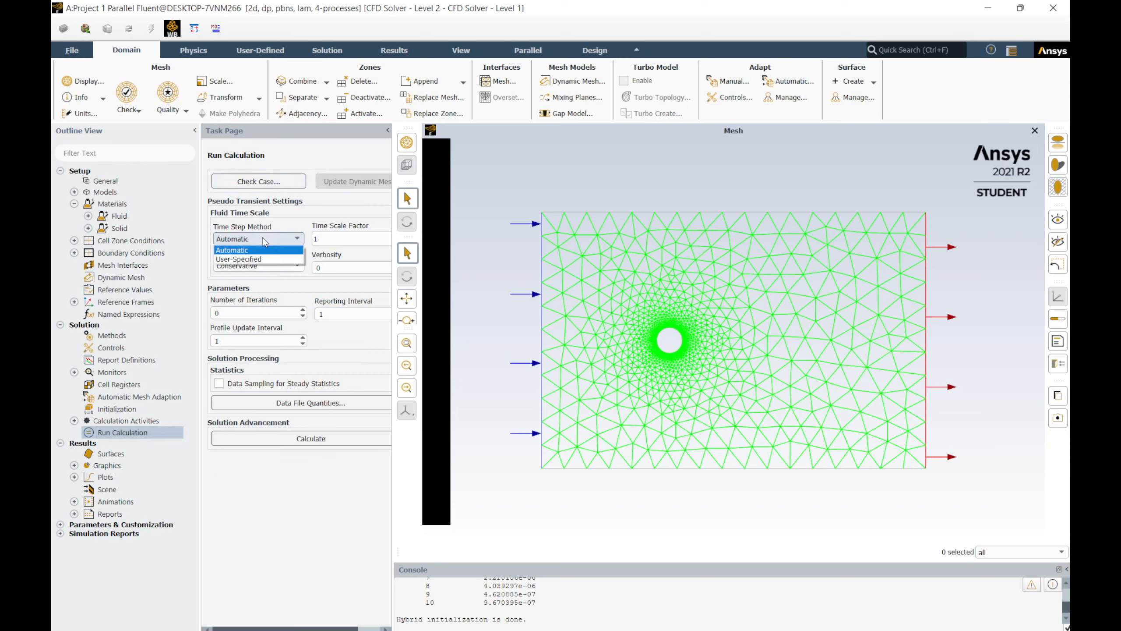
{"action": "left_click", "coordinate": [263, 238]}
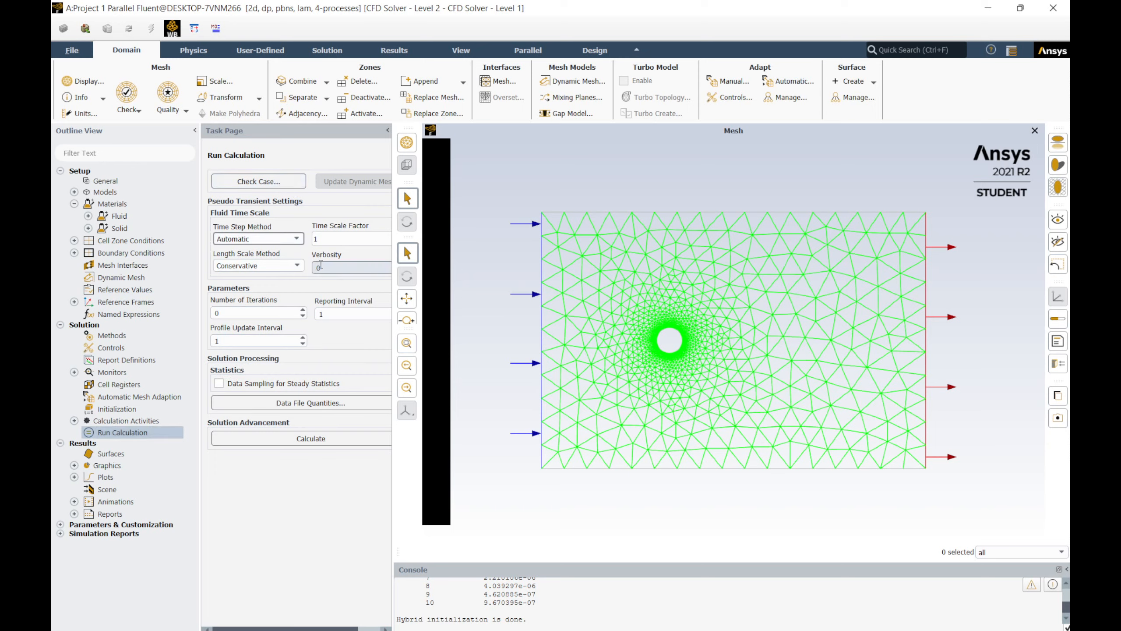
{"action": "double_click", "coordinate": [238, 312]}
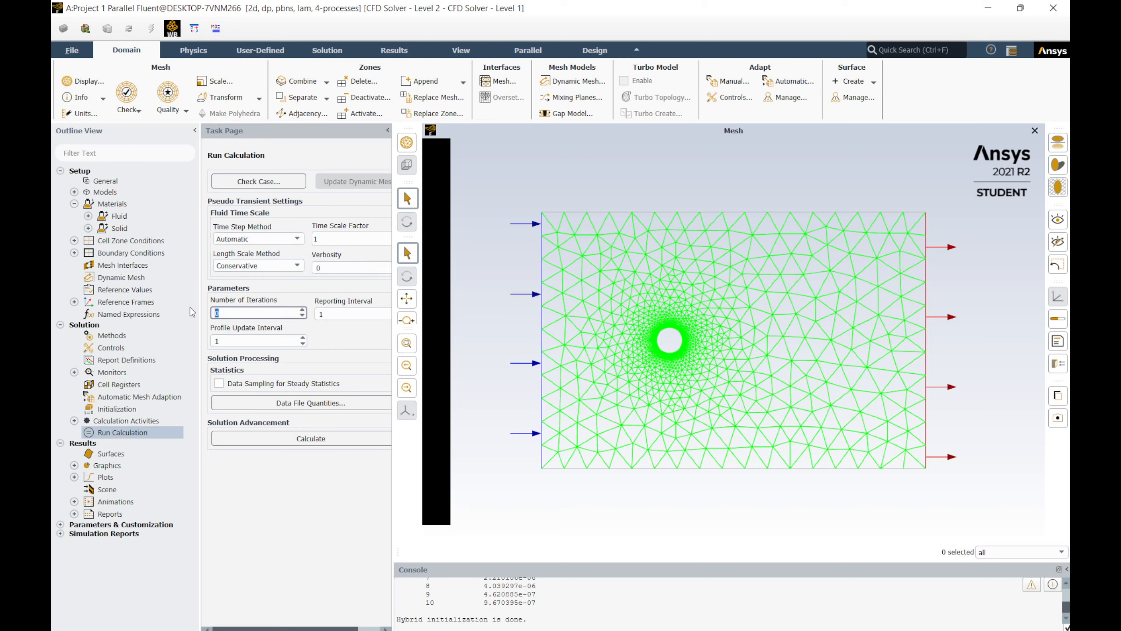
{"action": "type", "text": "100"}
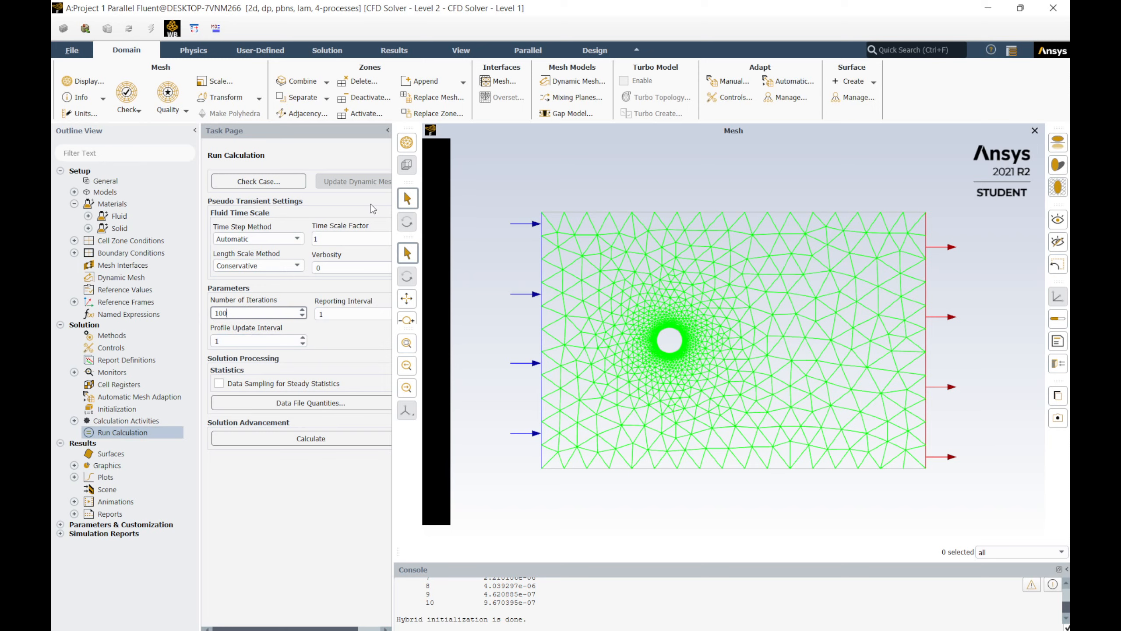
{"action": "left_click", "coordinate": [310, 438]}
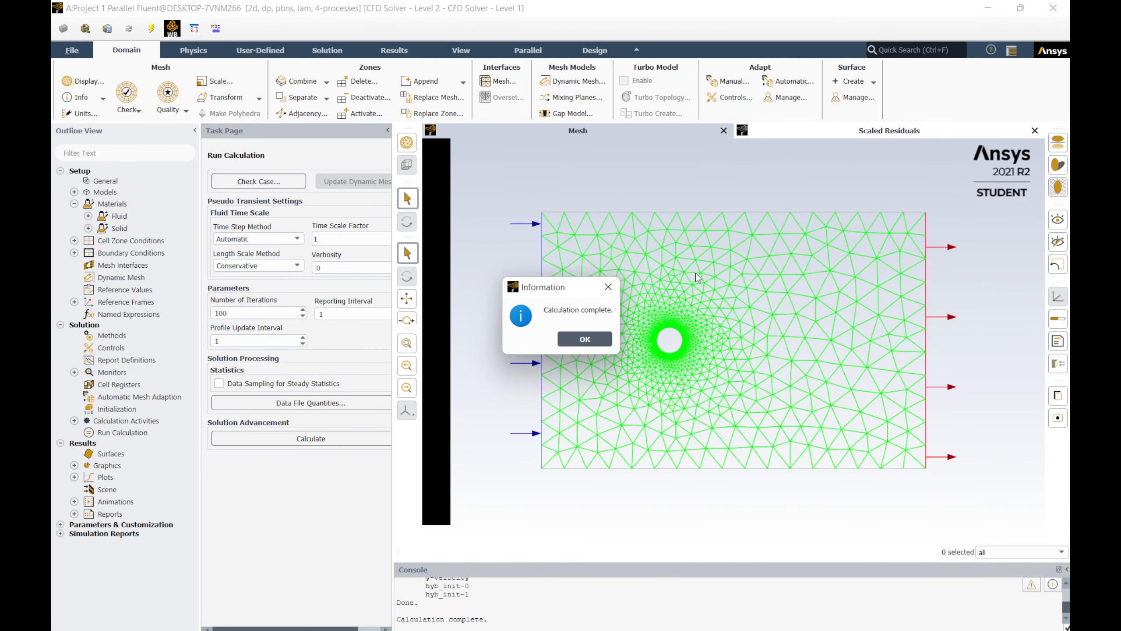
{"action": "left_click", "coordinate": [585, 338]}
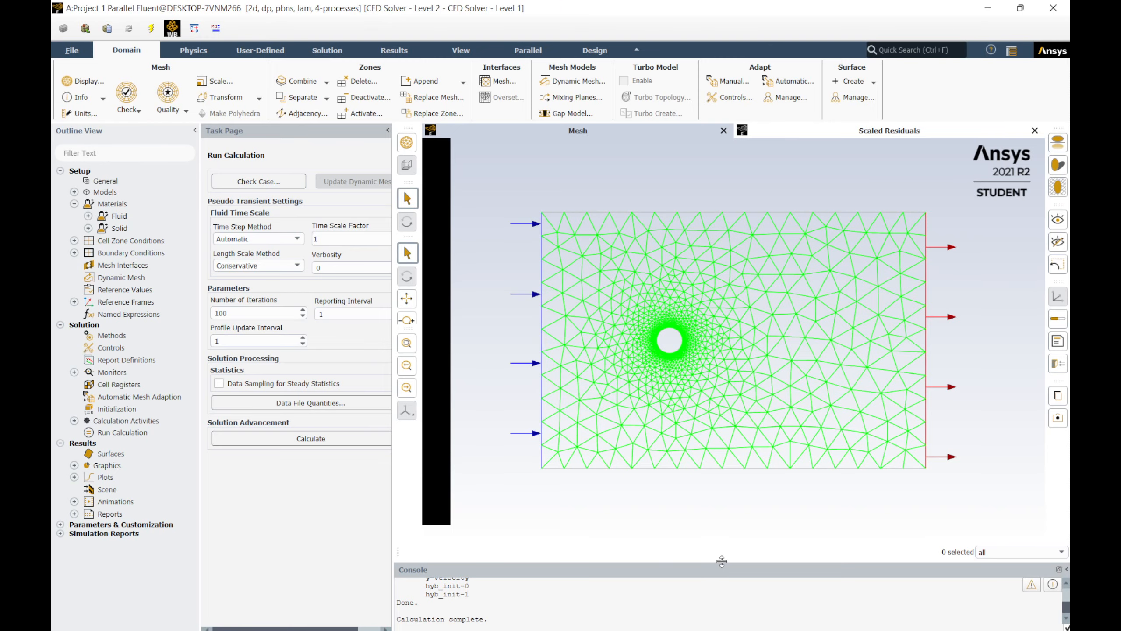
Step: Examine the scaled residuals plot of the finished run
{"action": "left_click_drag", "start_coordinate": [721, 565], "coordinate": [706, 527]}
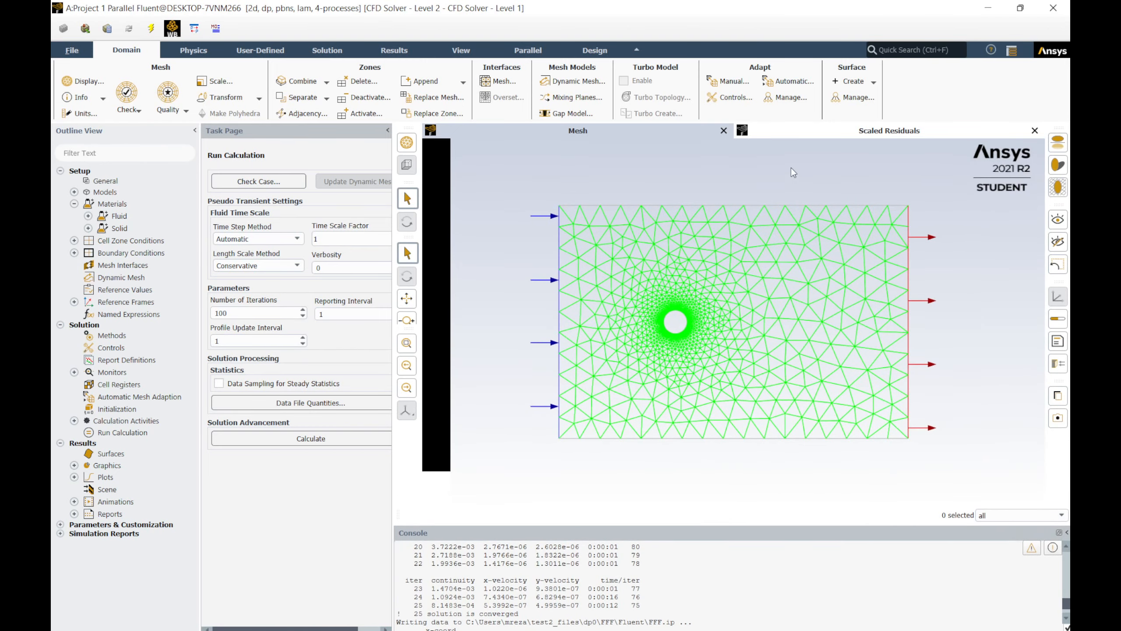
{"action": "left_click", "coordinate": [808, 133]}
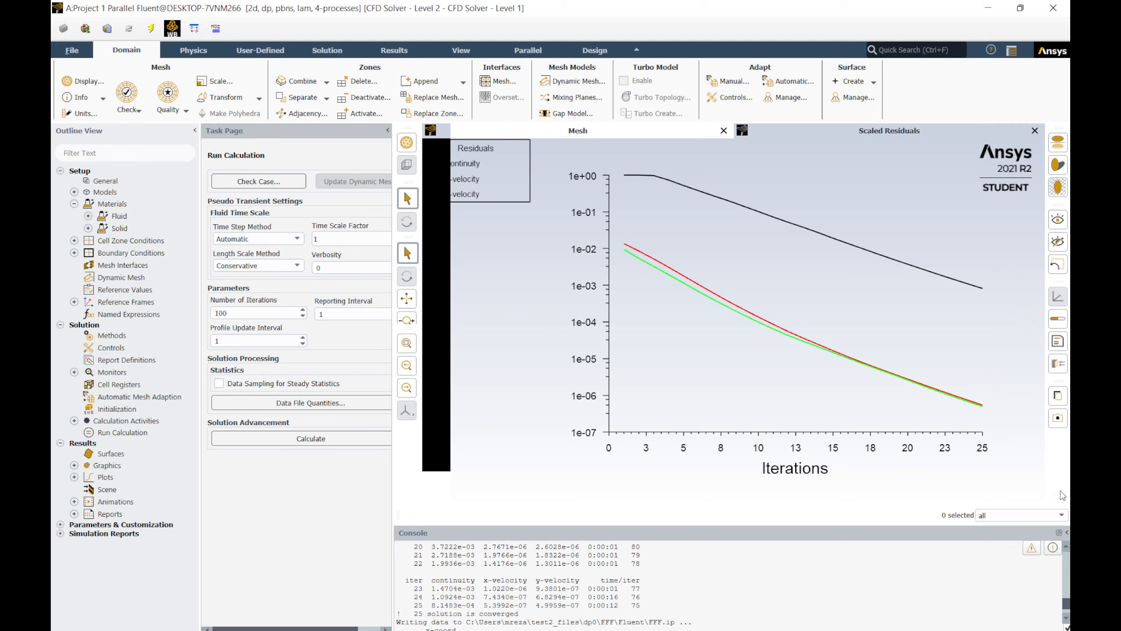
{"action": "left_click", "coordinate": [582, 132]}
{"action": "left_click", "coordinate": [838, 133]}
Step: Leave Fluent, open the Results cell in CFD-Post, and view the domain along the Z axis
{"action": "left_click", "coordinate": [988, 8]}
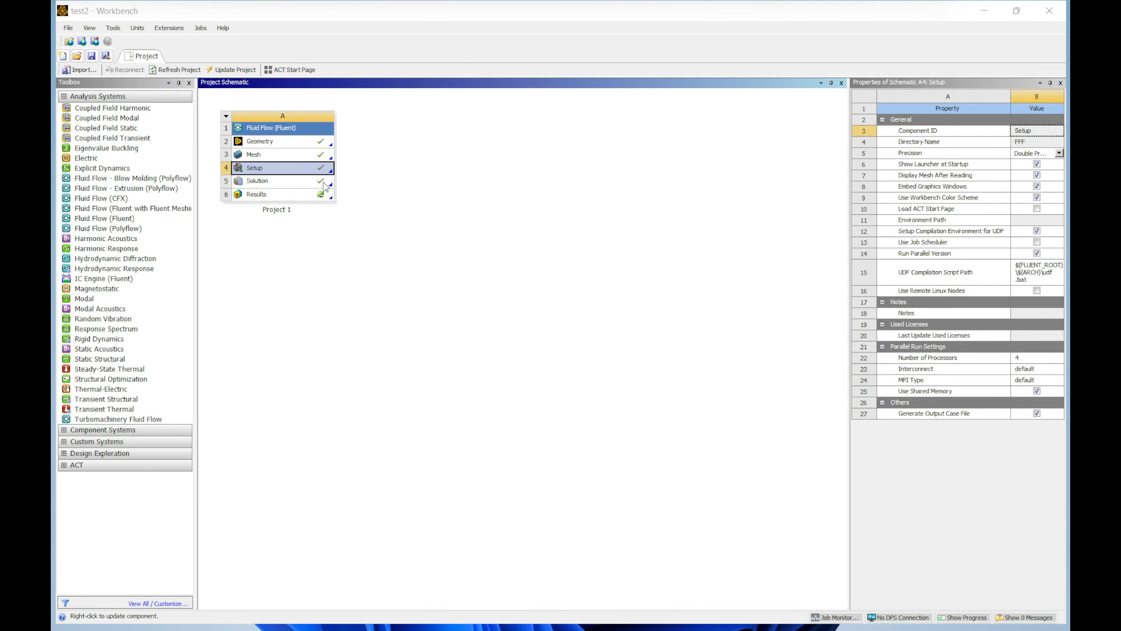
{"action": "double_click", "coordinate": [265, 194]}
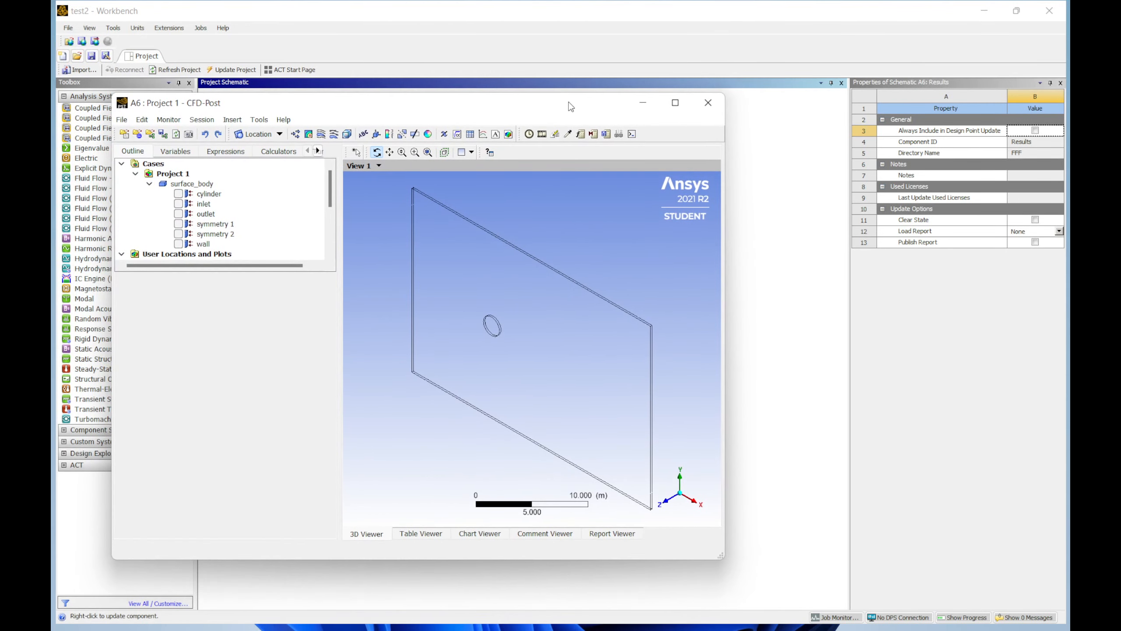
{"action": "double_click", "coordinate": [570, 106]}
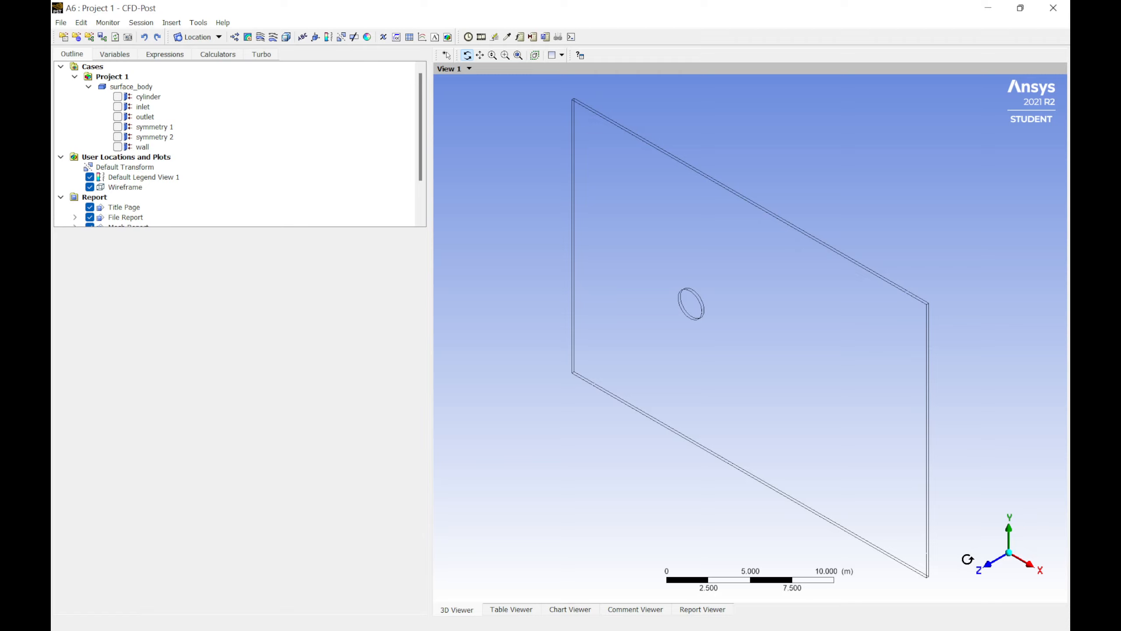
{"action": "left_click", "coordinate": [988, 565]}
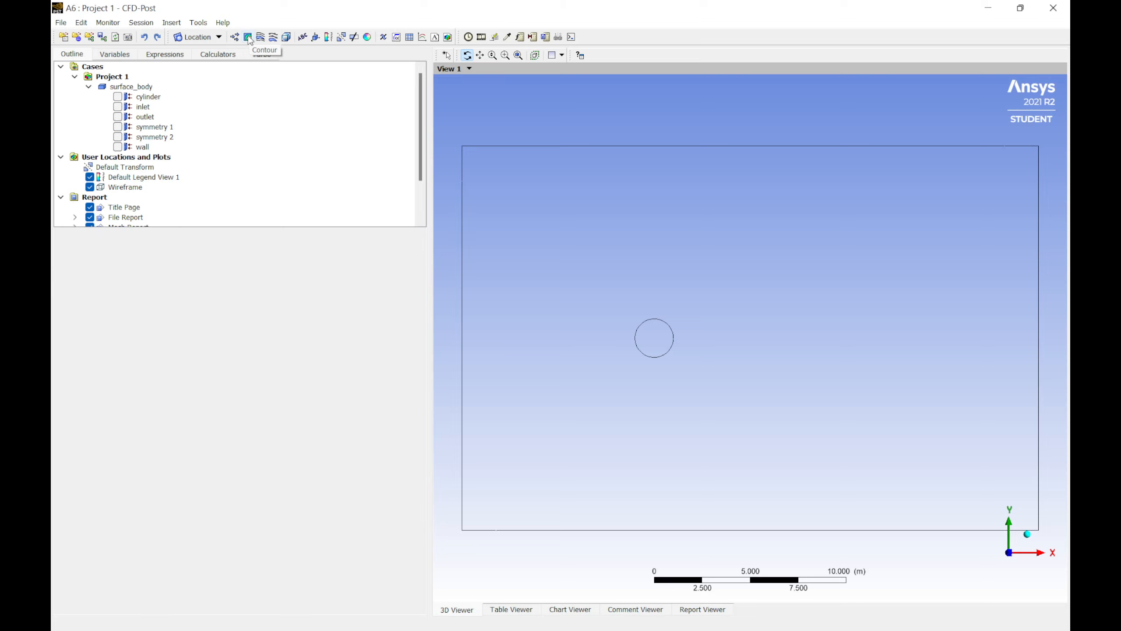
Step: Insert a contour plot on symmetry 1 of surface_body showing Velocity
{"action": "left_click", "coordinate": [248, 37]}
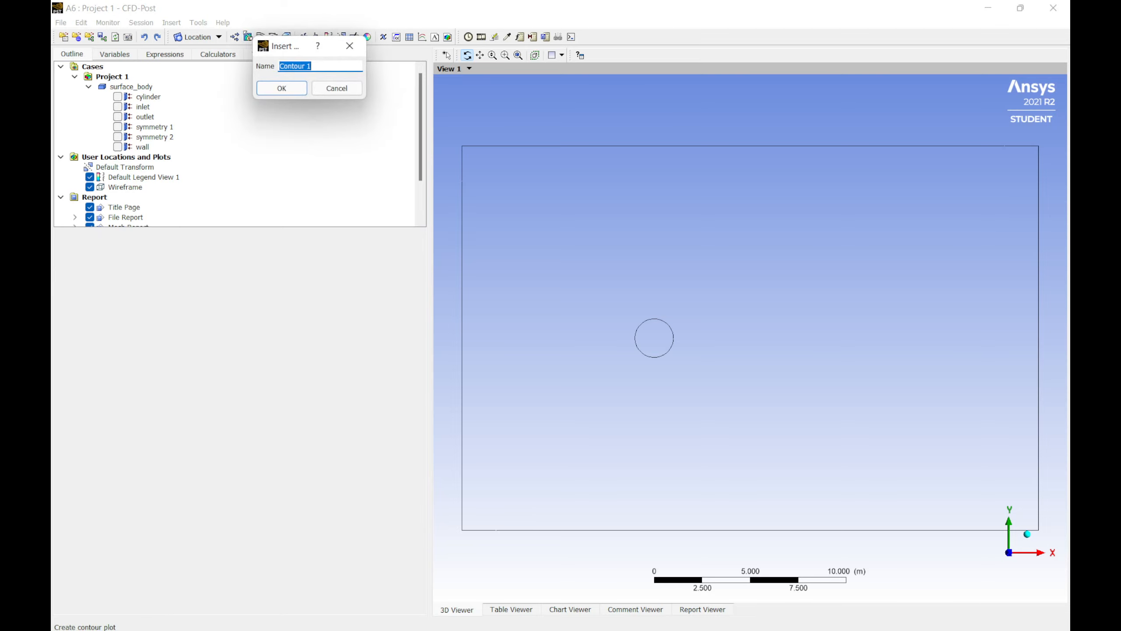
{"action": "left_click", "coordinate": [282, 88]}
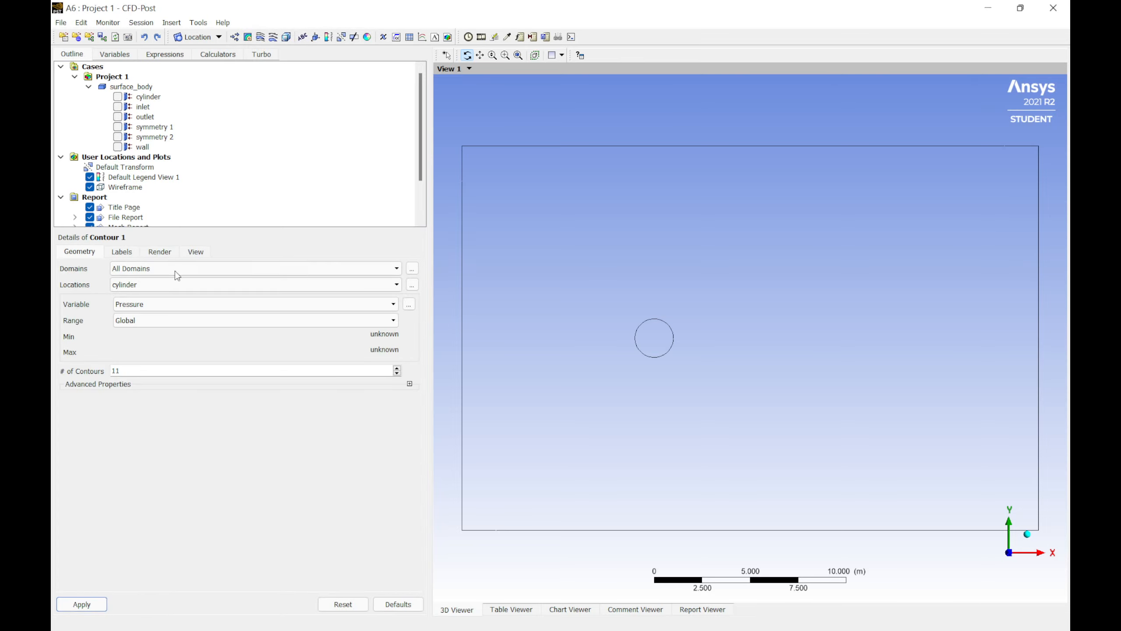
{"action": "left_click_drag", "start_coordinate": [225, 229], "coordinate": [213, 347]}
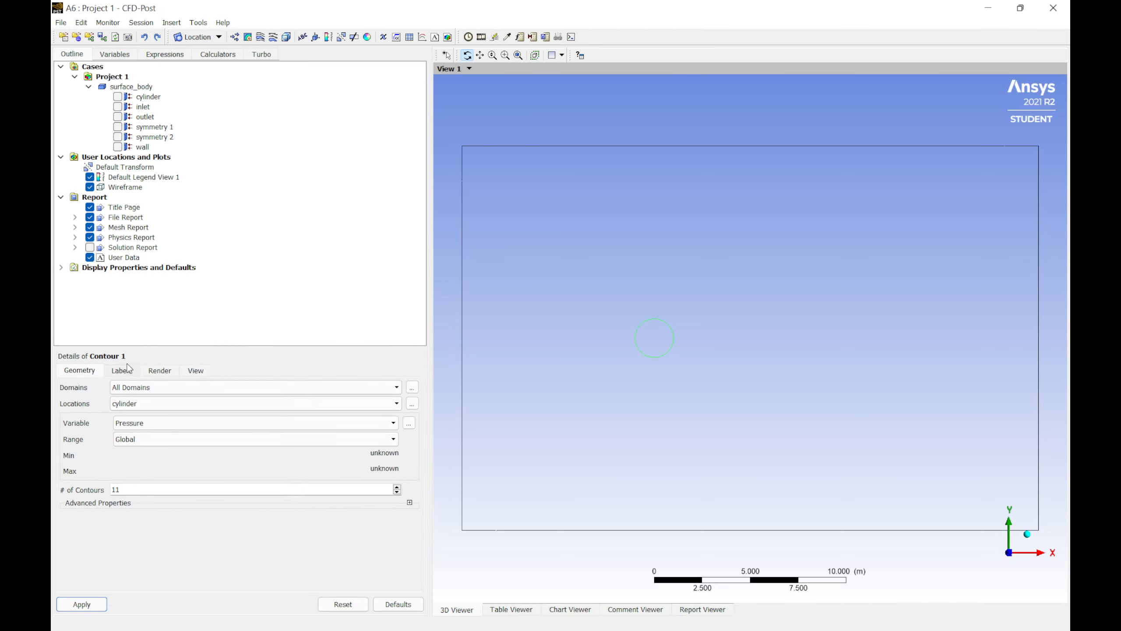
{"action": "left_click", "coordinate": [167, 387]}
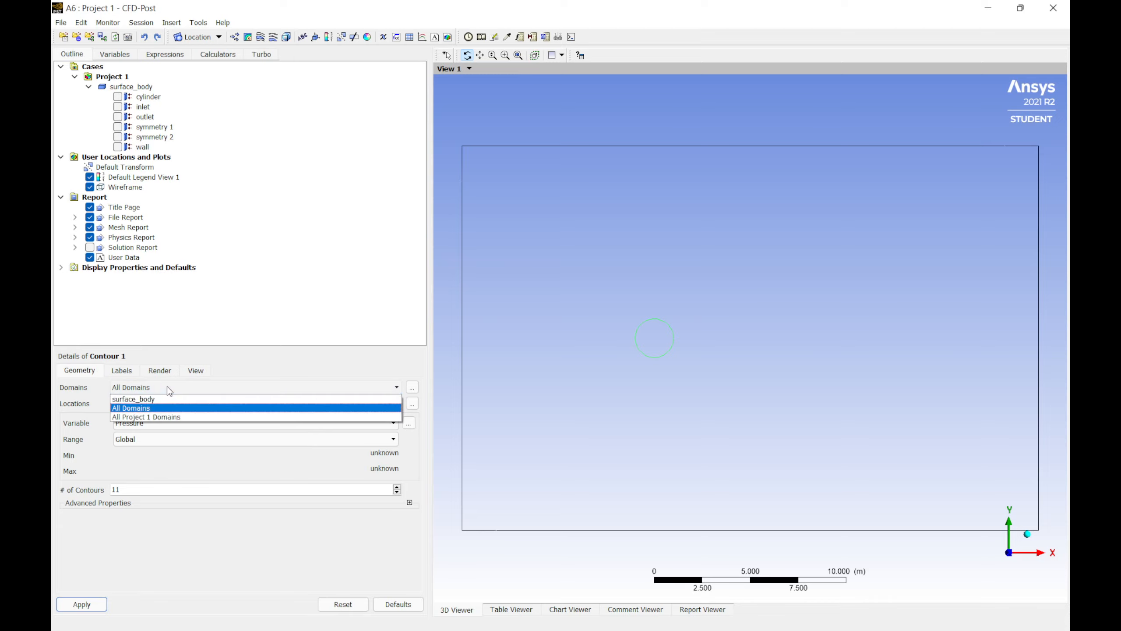
{"action": "left_click", "coordinate": [172, 400]}
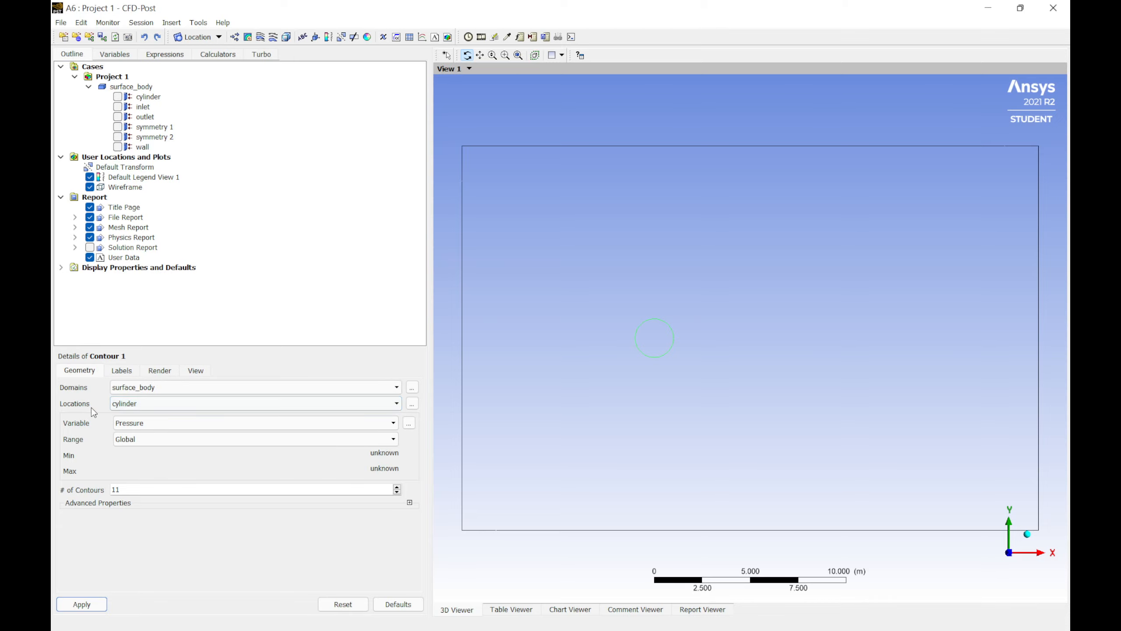
{"action": "left_click", "coordinate": [131, 408]}
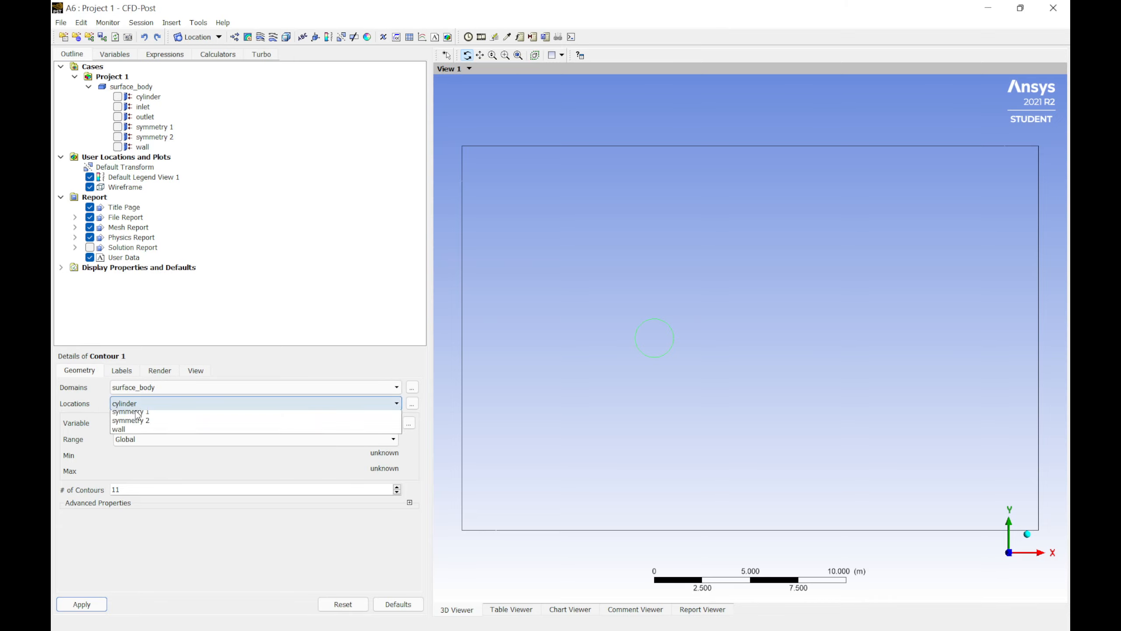
{"action": "left_click", "coordinate": [158, 446]}
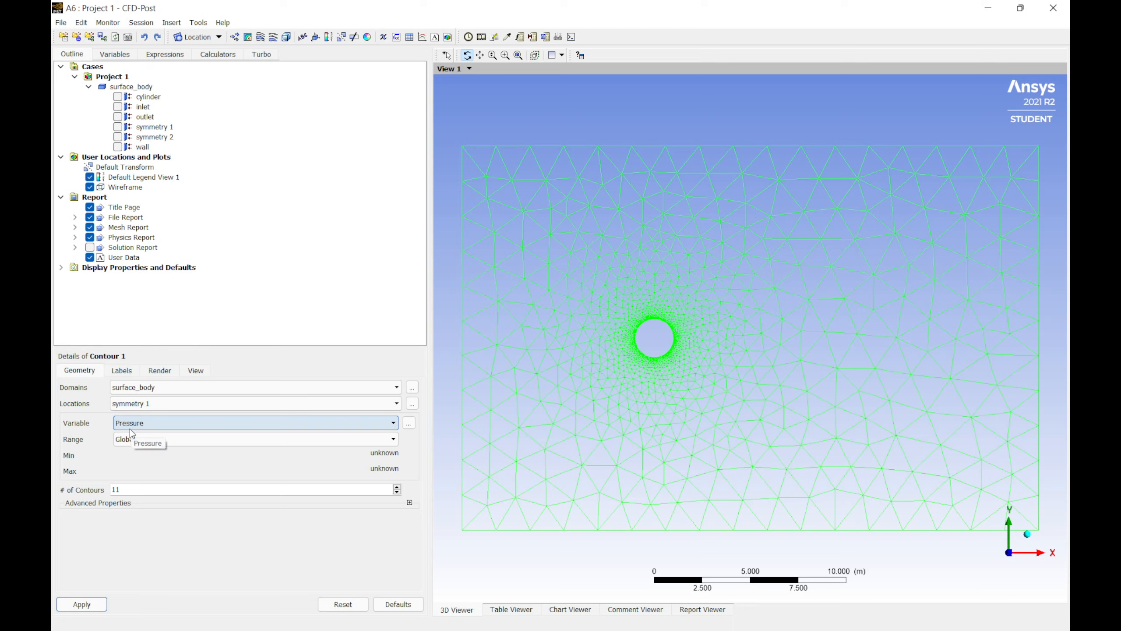
{"action": "left_click", "coordinate": [165, 423]}
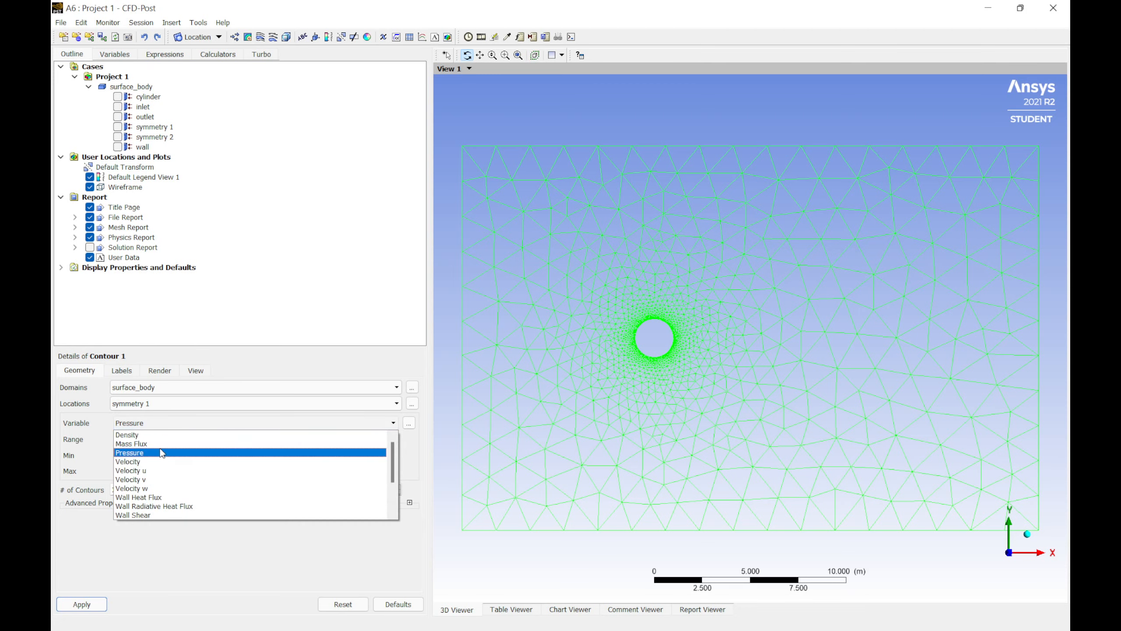
{"action": "left_click", "coordinate": [156, 462]}
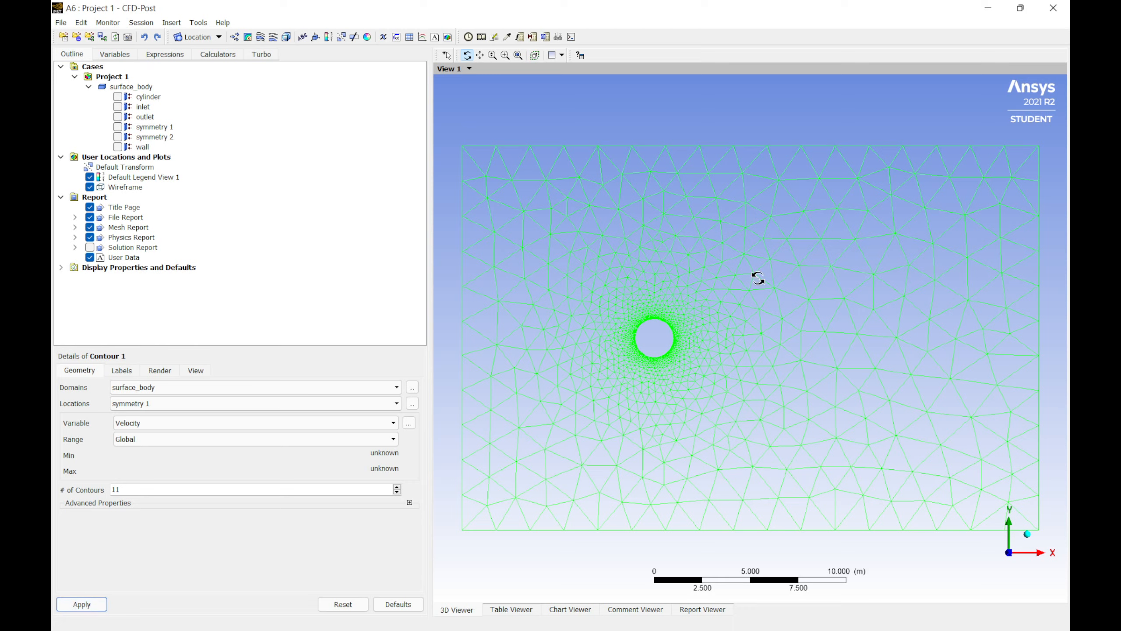
{"action": "left_click", "coordinate": [86, 608]}
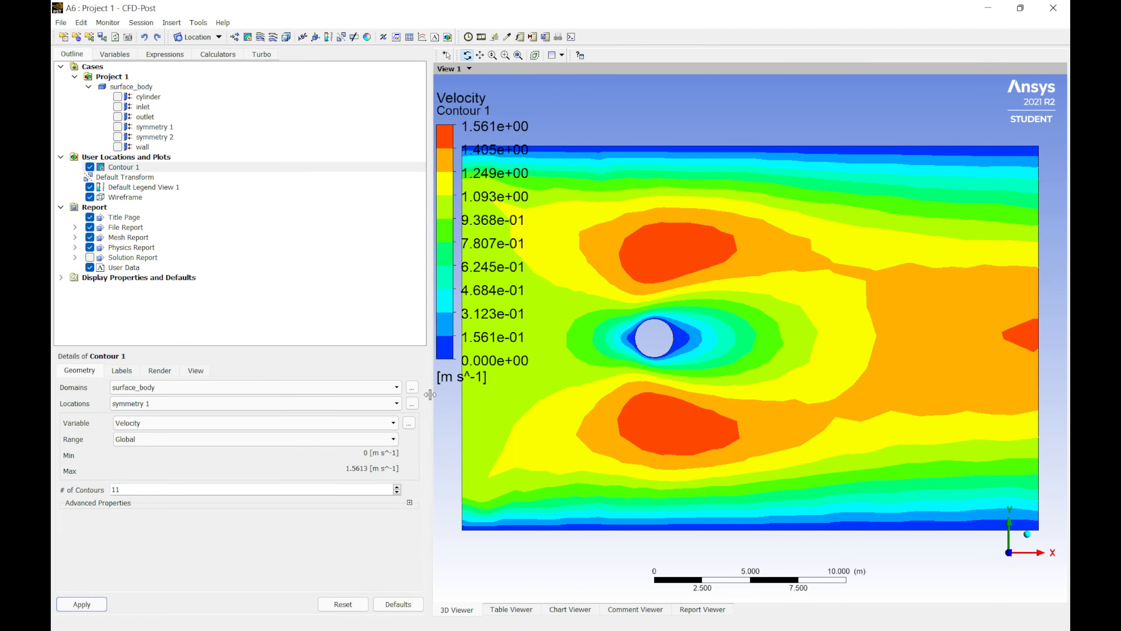
Step: Set the contour plot to 20 contours and apply
{"action": "left_click_drag", "start_coordinate": [429, 395], "coordinate": [286, 396]}
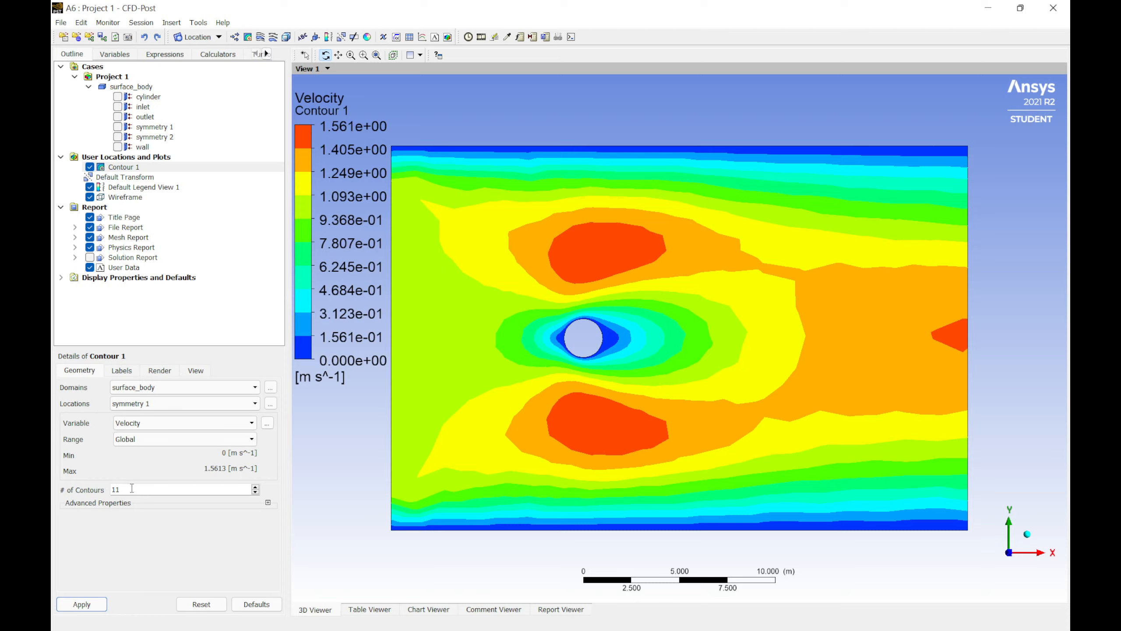
{"action": "left_click_drag", "start_coordinate": [131, 487], "coordinate": [86, 485]}
{"action": "left_click", "coordinate": [81, 604]}
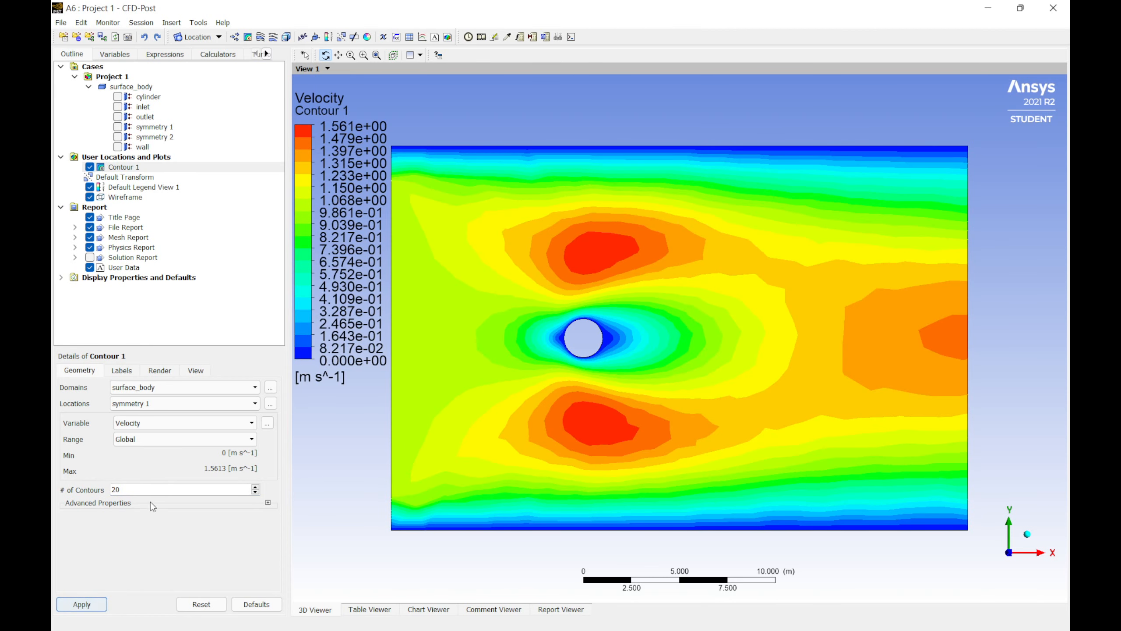
Step: Set the contour plot to 50 contours and apply
{"action": "left_click_drag", "start_coordinate": [134, 488], "coordinate": [77, 486]}
{"action": "type", "text": "5"}
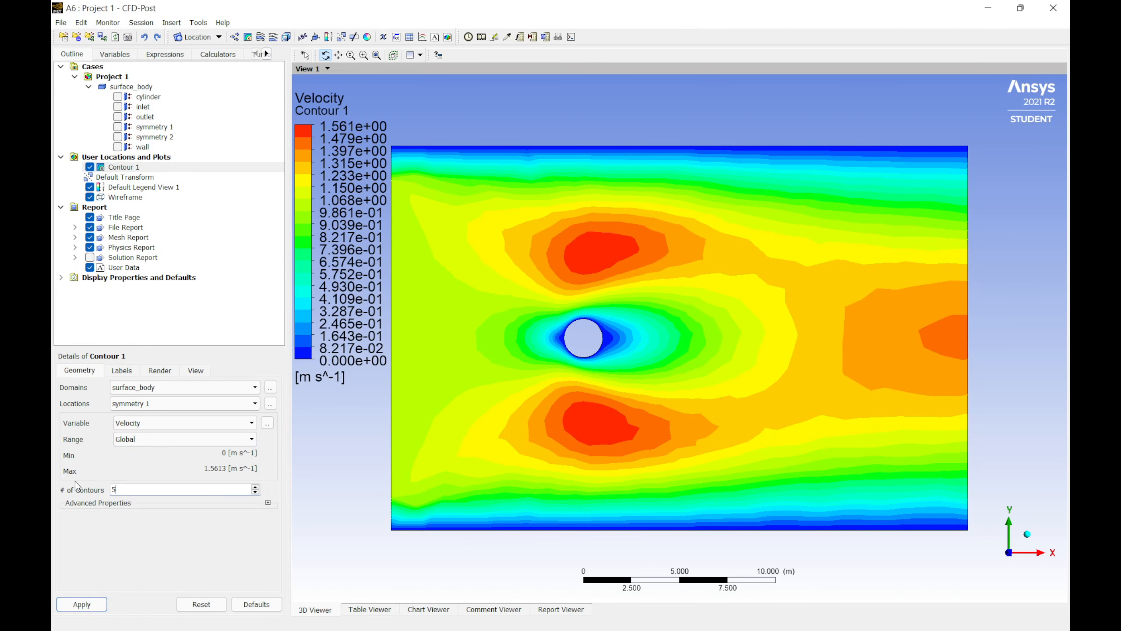
{"action": "type", "text": "0"}
{"action": "left_click", "coordinate": [82, 603]}
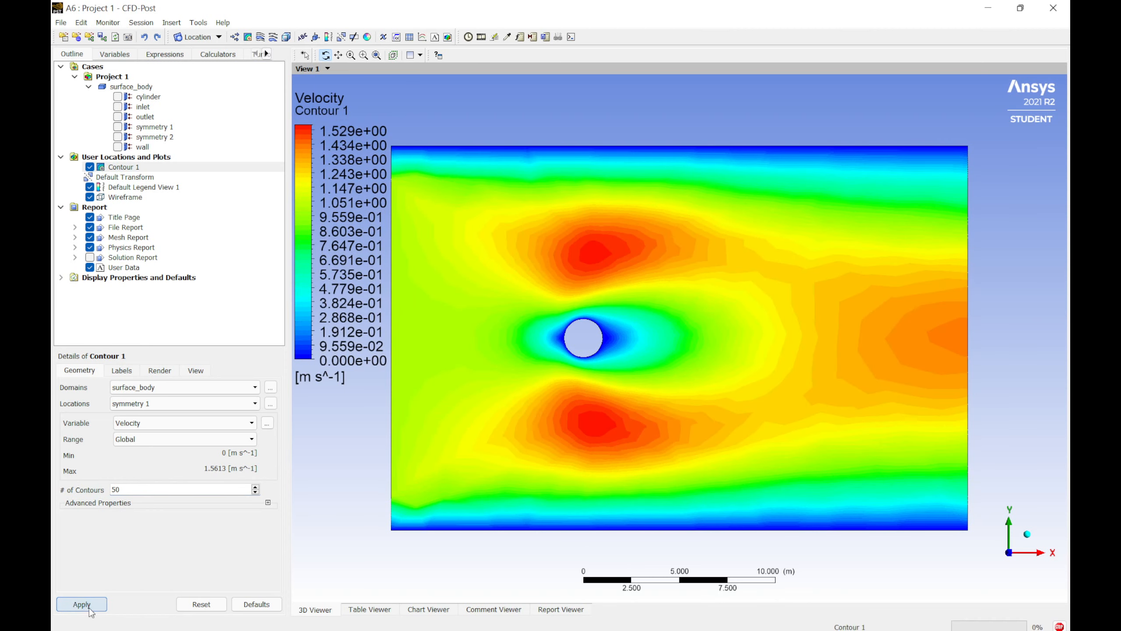
Step: Set the contour plot to 99 contours and apply
{"action": "left_click_drag", "start_coordinate": [150, 490], "coordinate": [53, 475]}
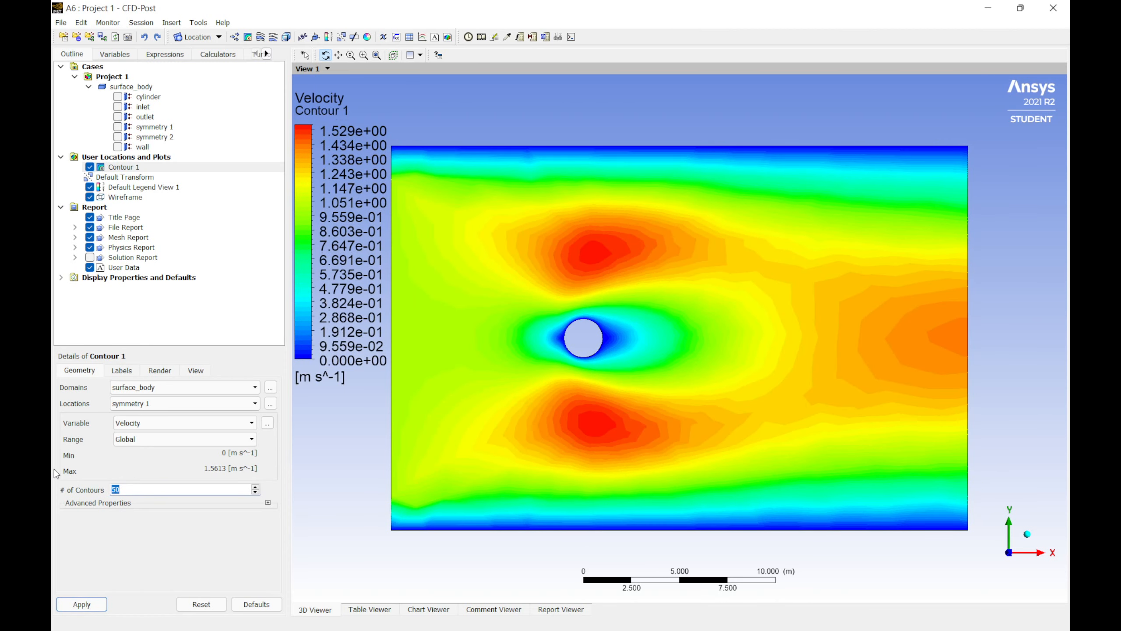
{"action": "type", "text": "99"}
{"action": "left_click", "coordinate": [81, 605]}
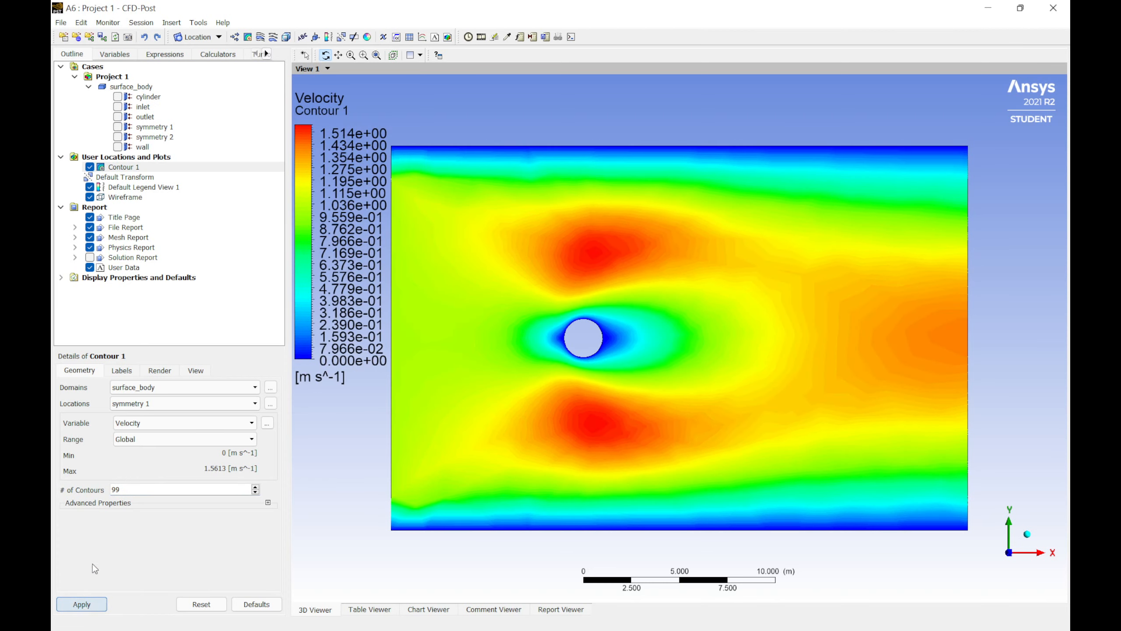
Step: Set the contour plot to 100 contours and apply
{"action": "left_click_drag", "start_coordinate": [129, 491], "coordinate": [87, 477]}
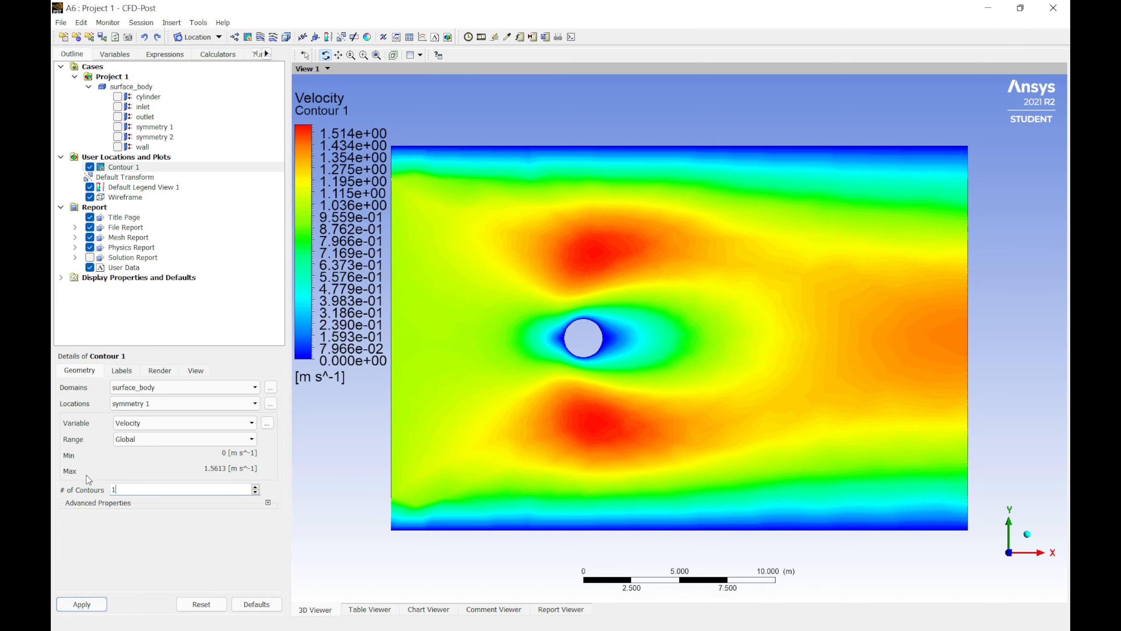
{"action": "type", "text": "100"}
{"action": "left_click", "coordinate": [82, 604]}
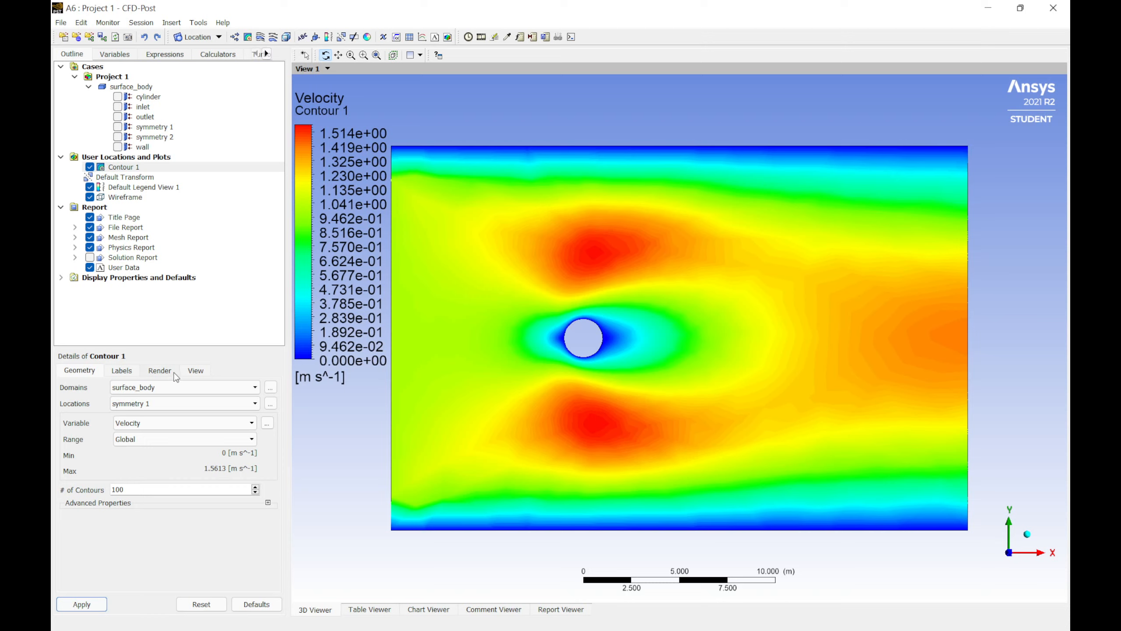
Step: Switch the contour variable to Velocity u and apply
{"action": "left_click", "coordinate": [156, 425]}
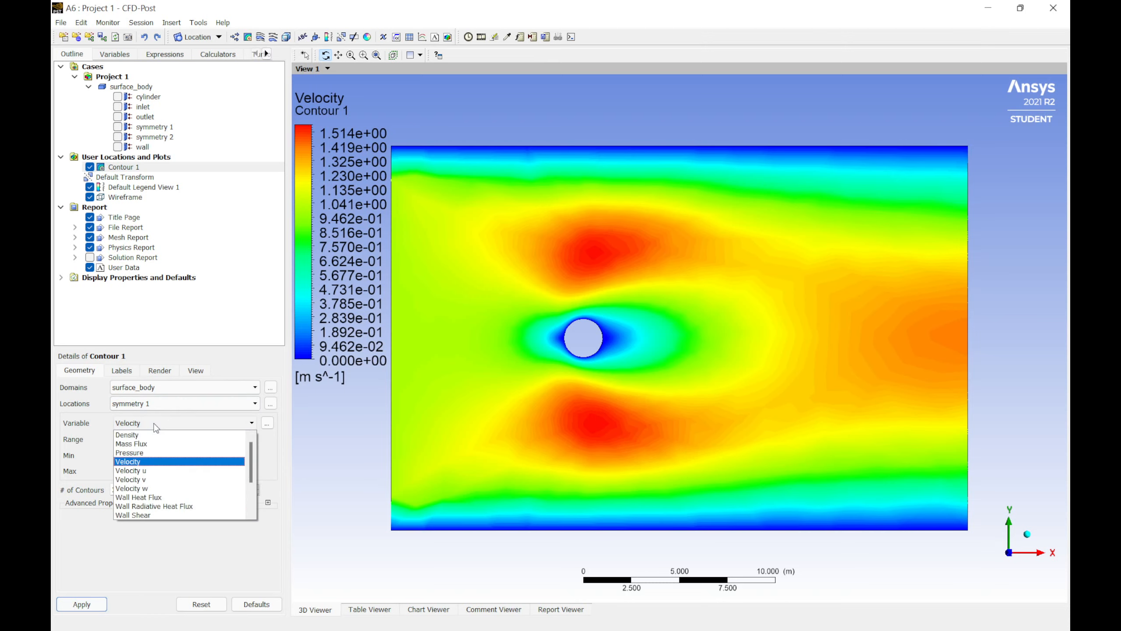
{"action": "left_click", "coordinate": [155, 471]}
{"action": "left_click", "coordinate": [101, 601]}
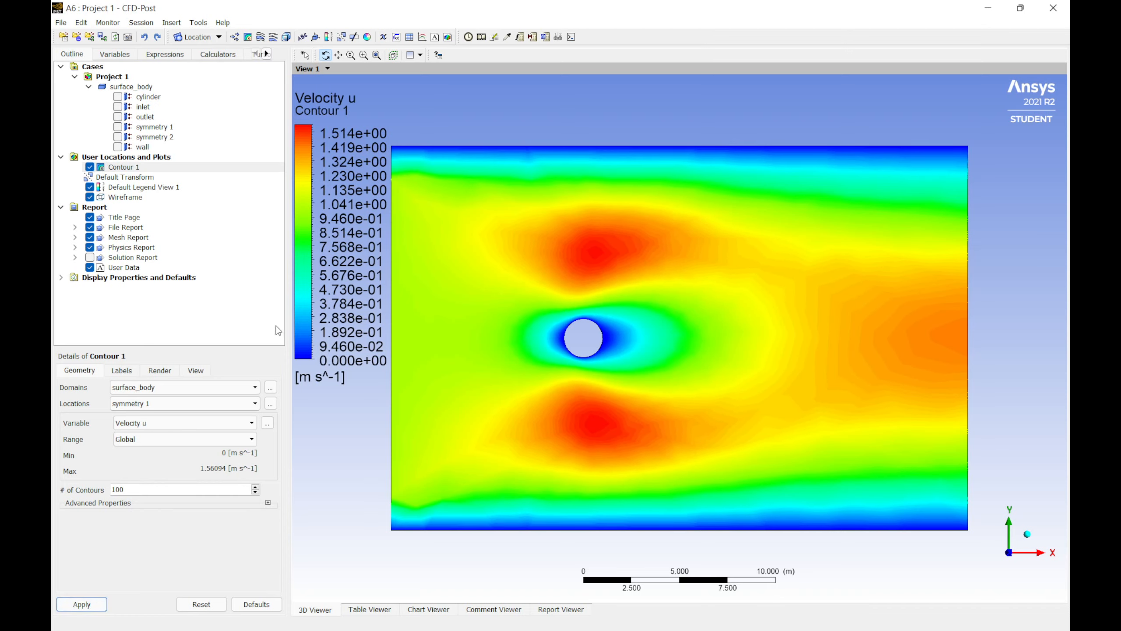
Step: Switch the contour variable to Velocity v and apply
{"action": "left_click", "coordinate": [181, 424]}
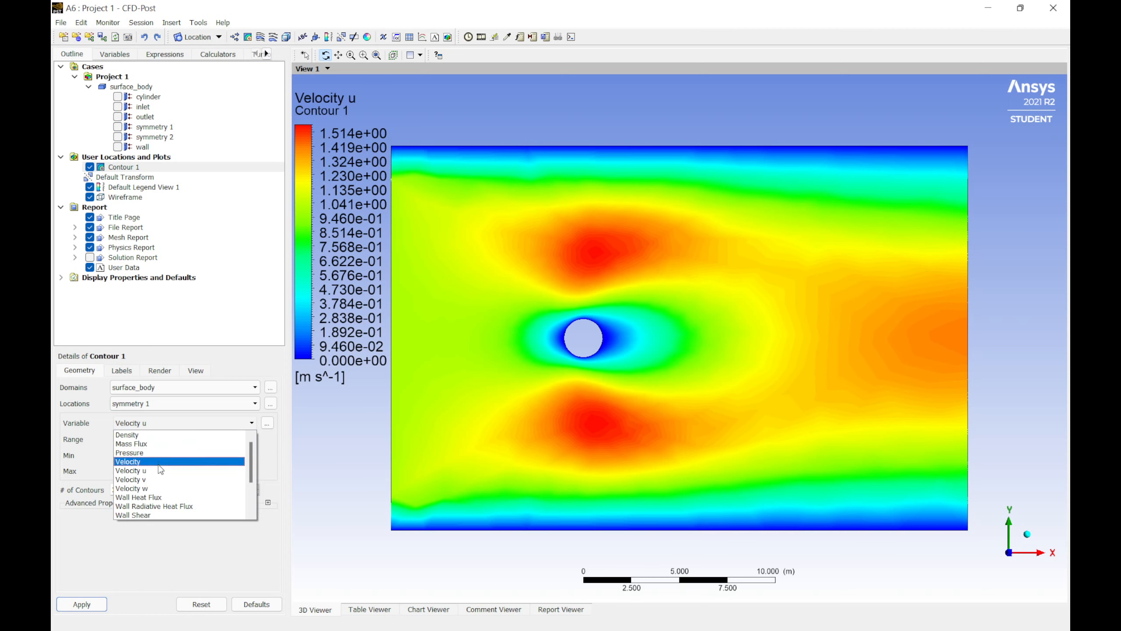
{"action": "left_click", "coordinate": [165, 485]}
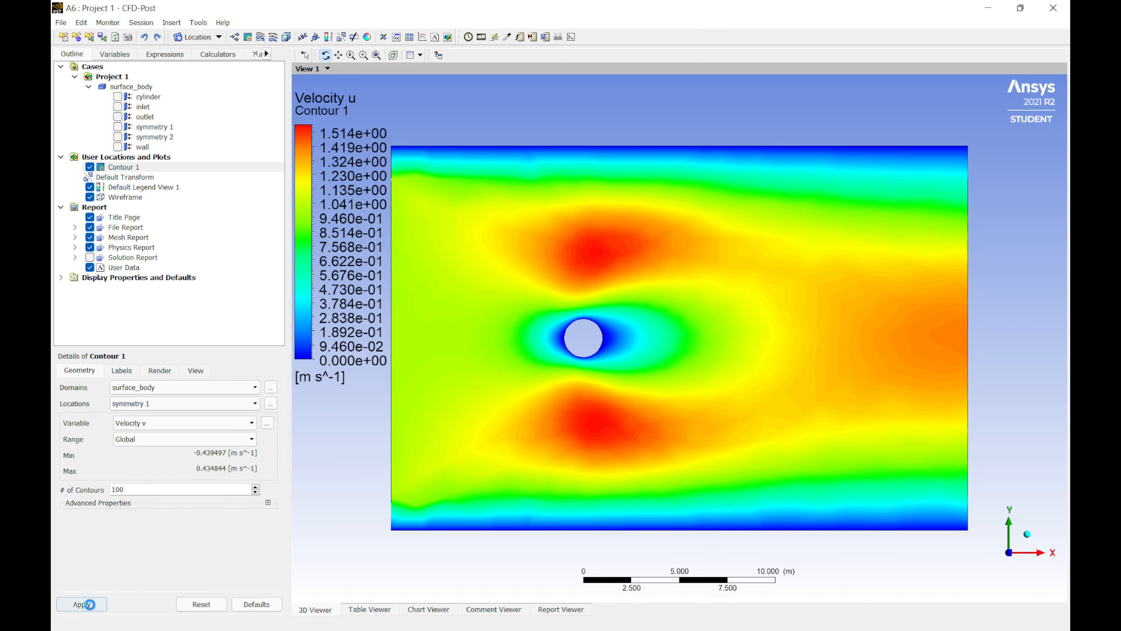
{"action": "left_click", "coordinate": [82, 602]}
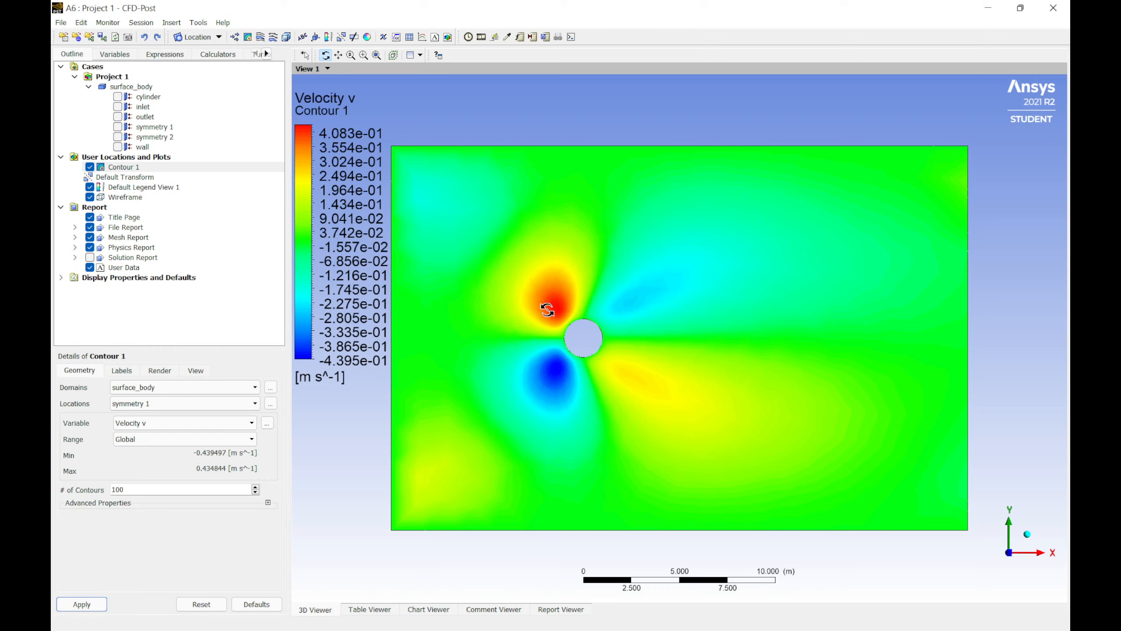
Step: Switch the contour variable to Pressure and apply
{"action": "left_click", "coordinate": [170, 424]}
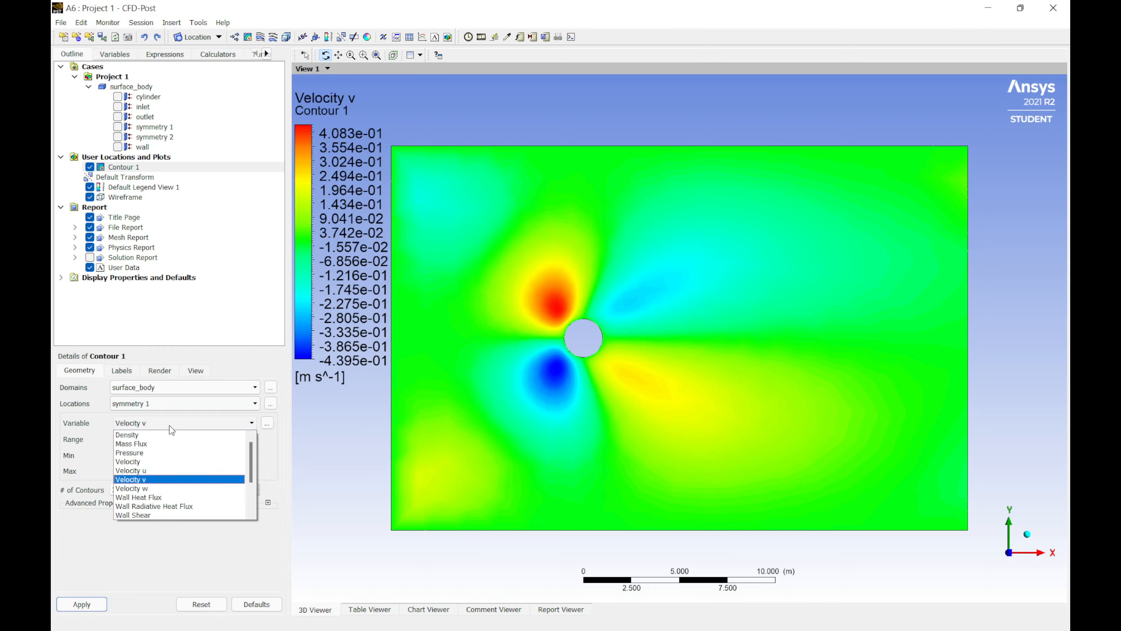
{"action": "left_click", "coordinate": [158, 453]}
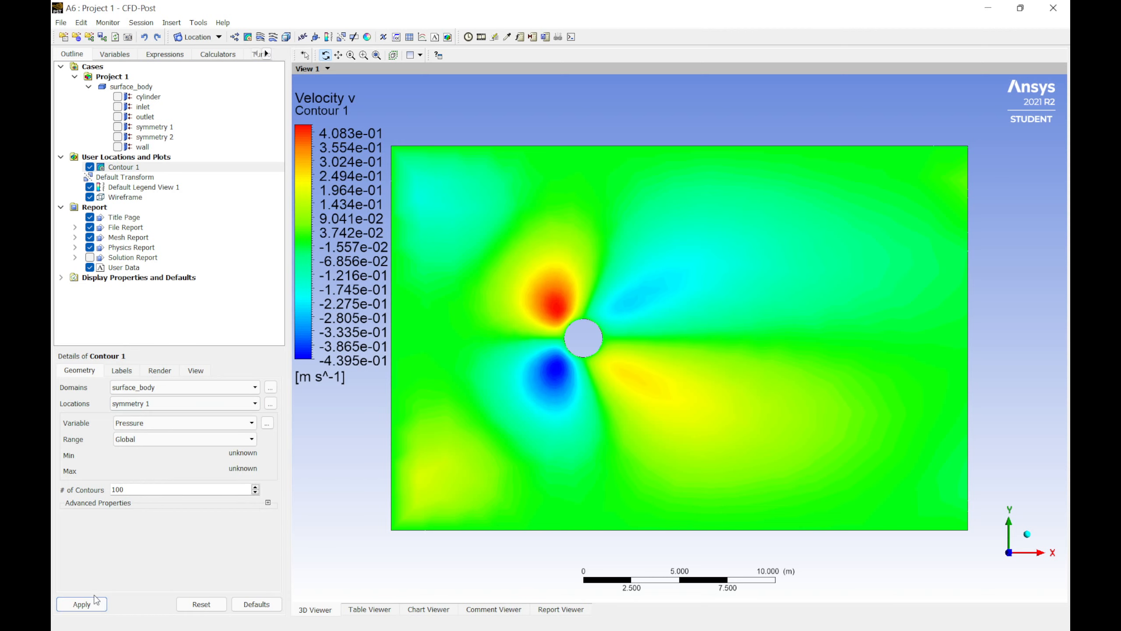
{"action": "left_click", "coordinate": [81, 604]}
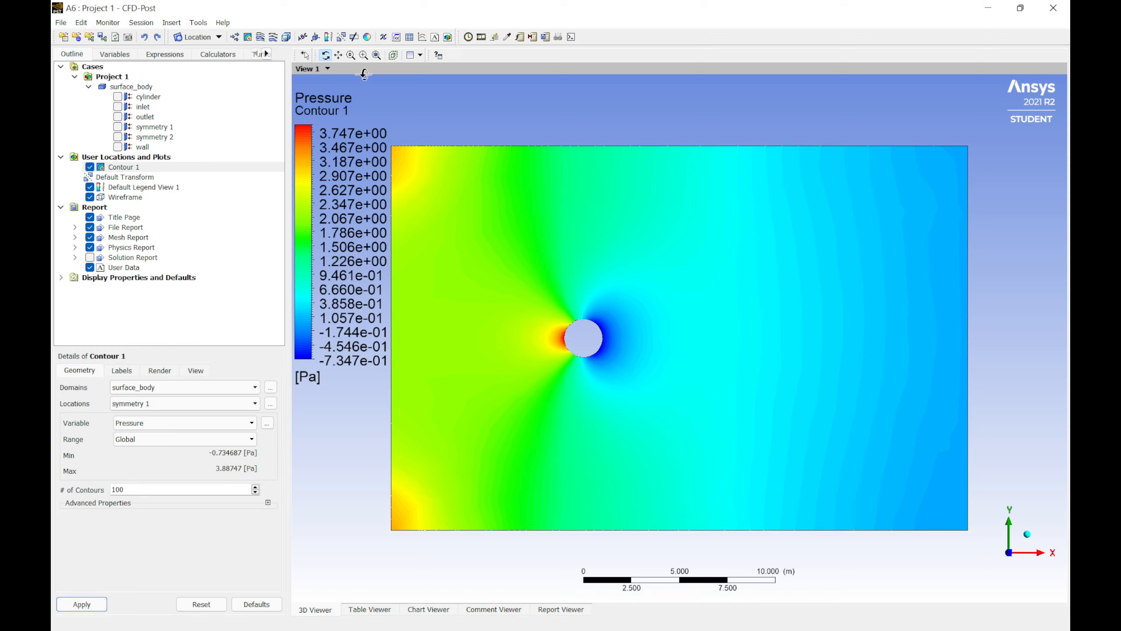
{"action": "left_click", "coordinate": [338, 55]}
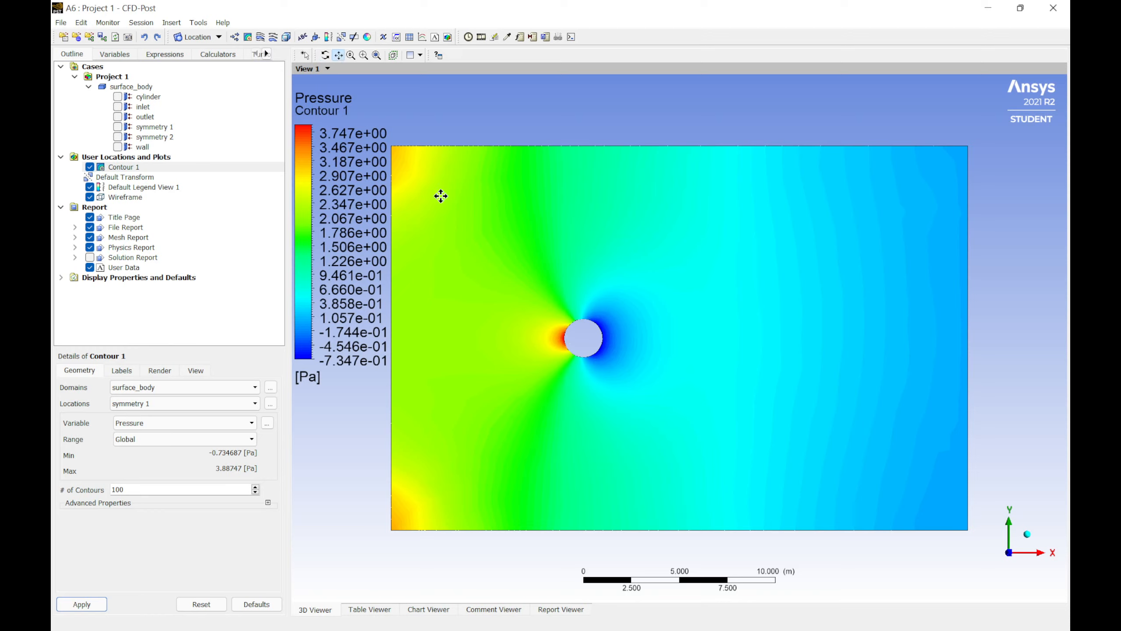
{"action": "left_click", "coordinate": [305, 55]}
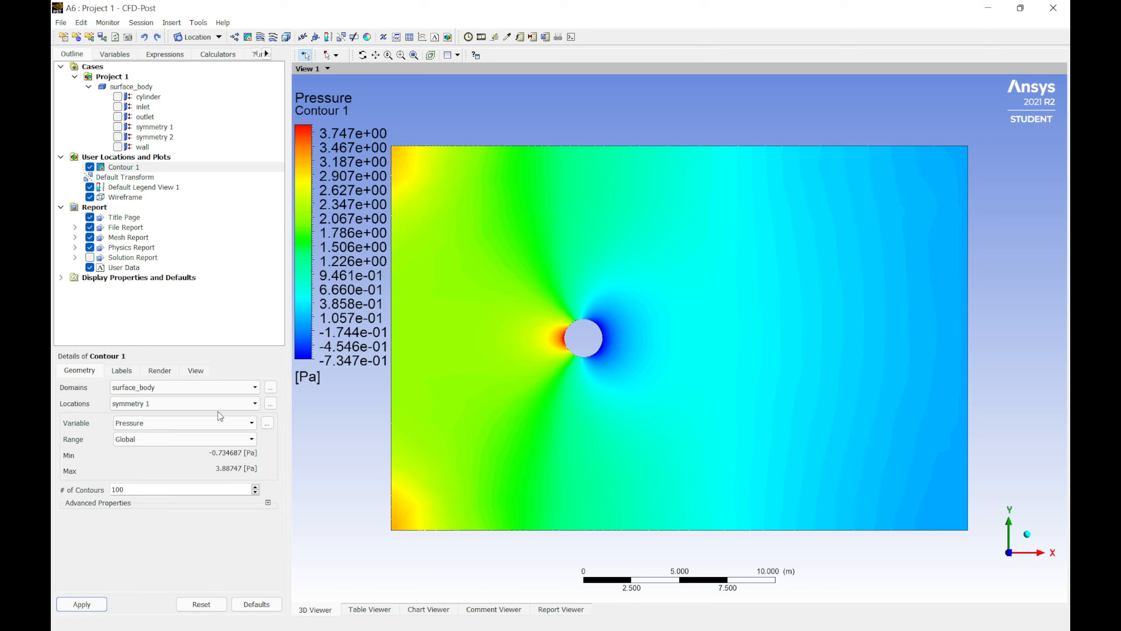
{"action": "left_click", "coordinate": [156, 423]}
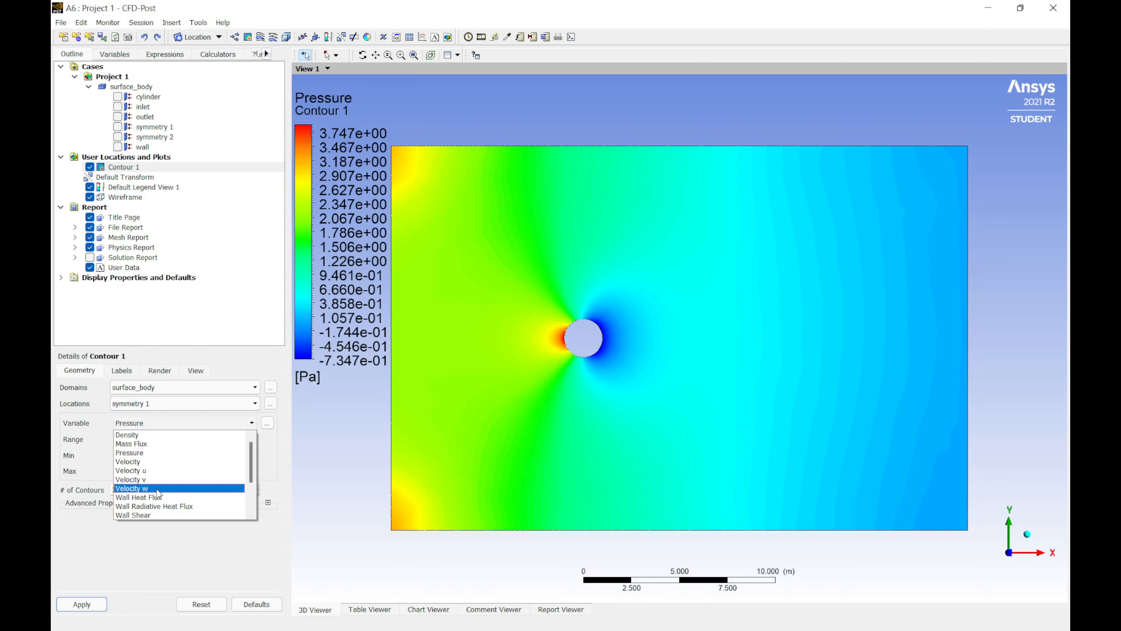
{"action": "left_click", "coordinate": [158, 459]}
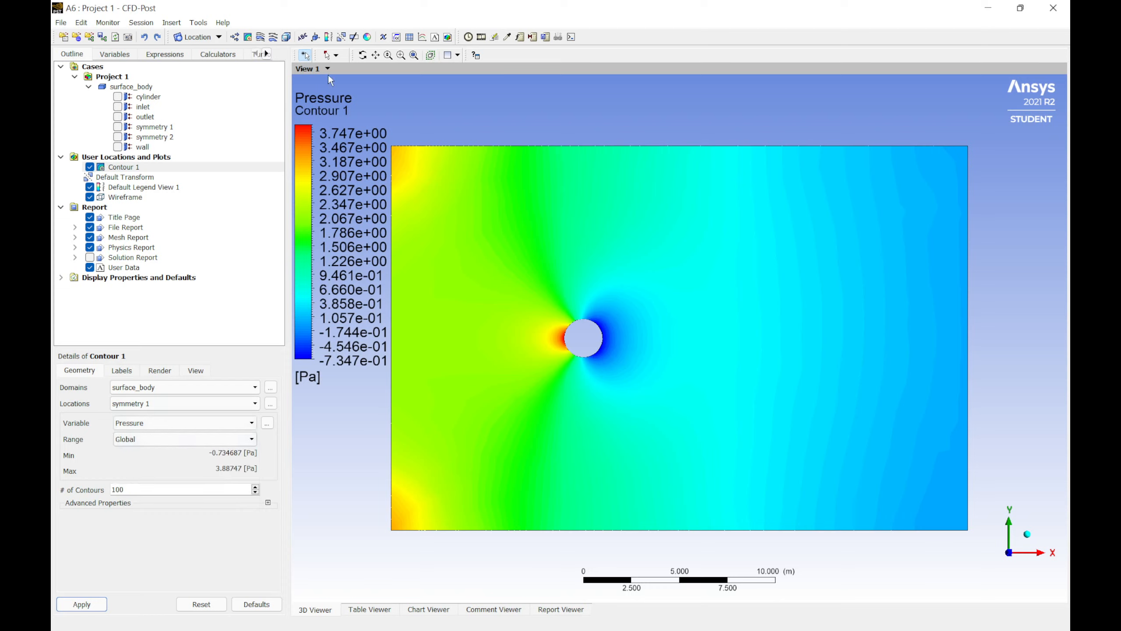
Step: Insert a streamline over surface_body seeded from the inlet, hide Contour 1, and apply it
{"action": "left_click", "coordinate": [261, 40]}
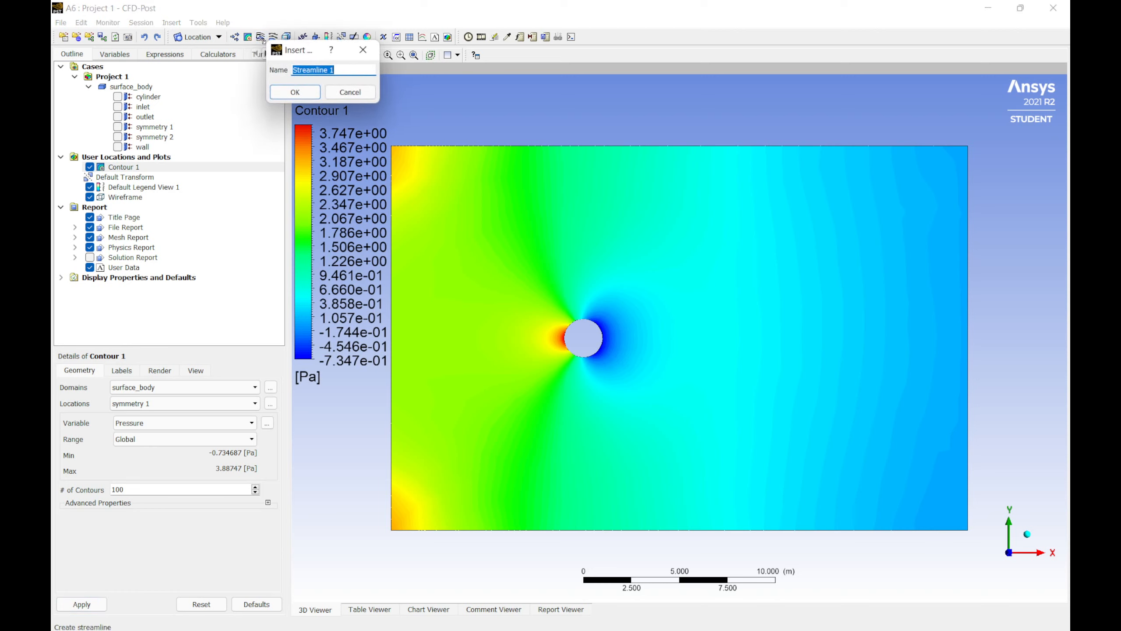
{"action": "left_click", "coordinate": [300, 95]}
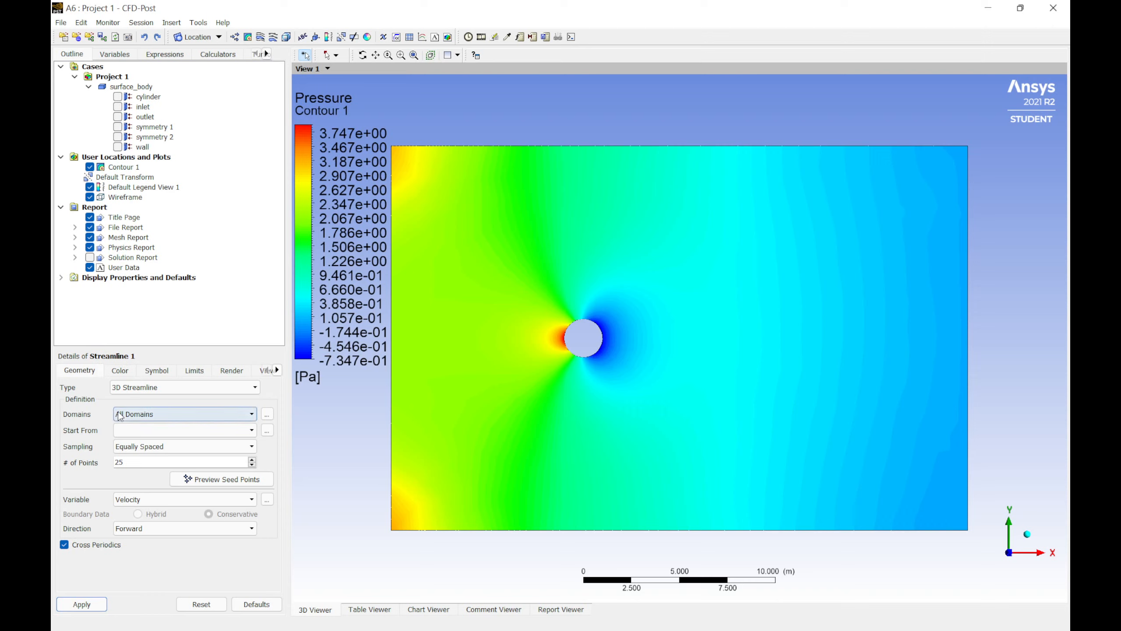
{"action": "left_click", "coordinate": [148, 416]}
{"action": "left_click", "coordinate": [156, 425]}
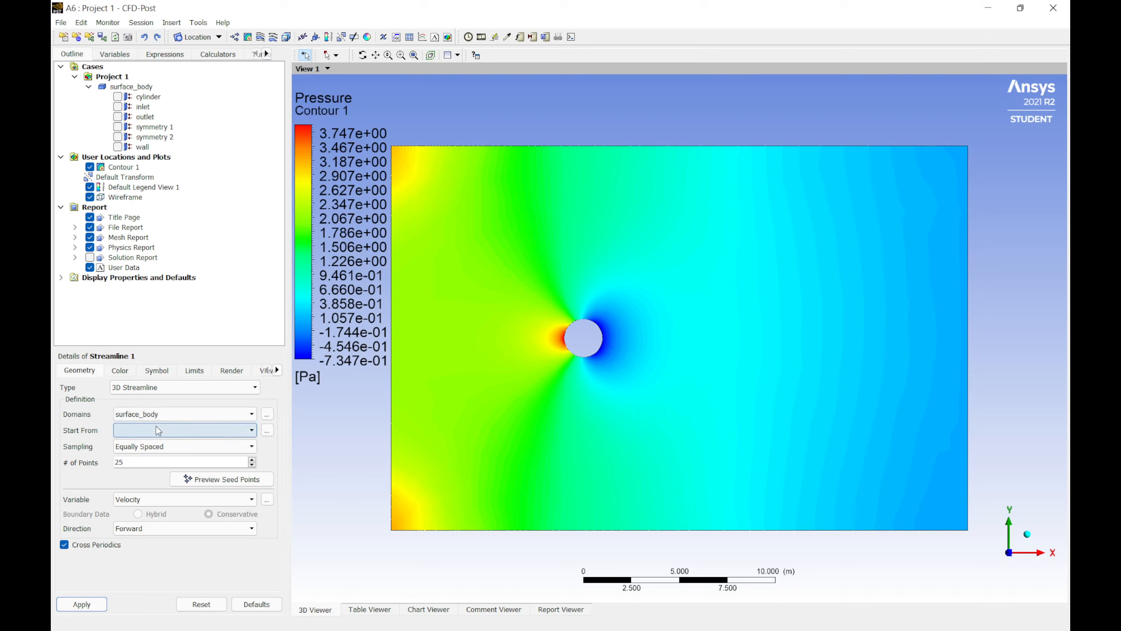
{"action": "left_click", "coordinate": [134, 431]}
{"action": "left_click", "coordinate": [135, 427]}
{"action": "left_click", "coordinate": [135, 427]}
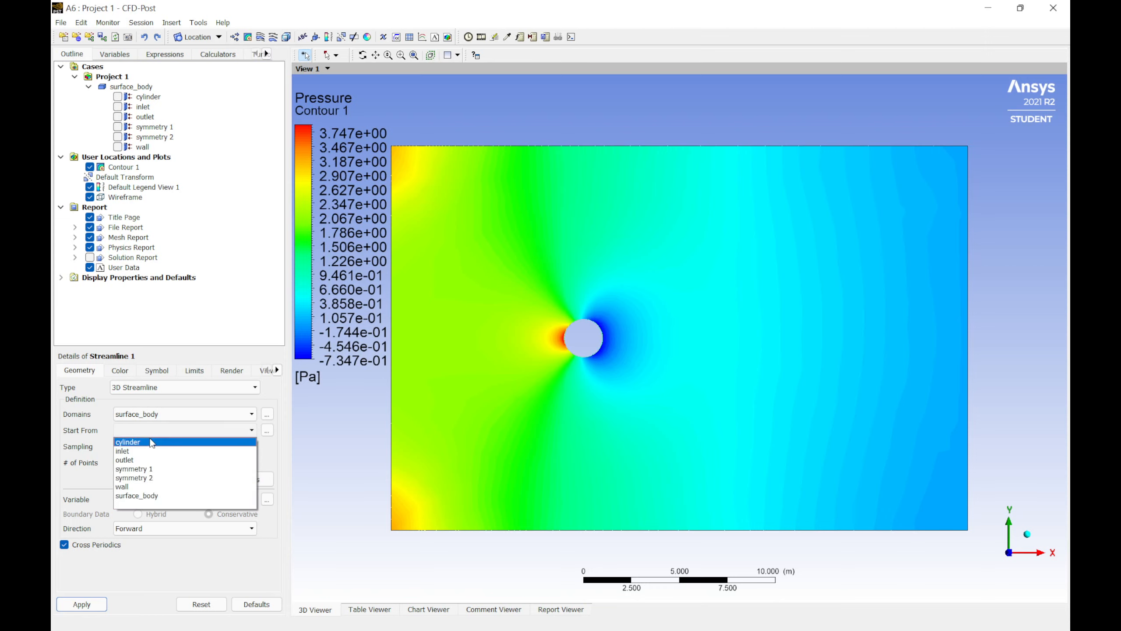
{"action": "left_click", "coordinate": [145, 452]}
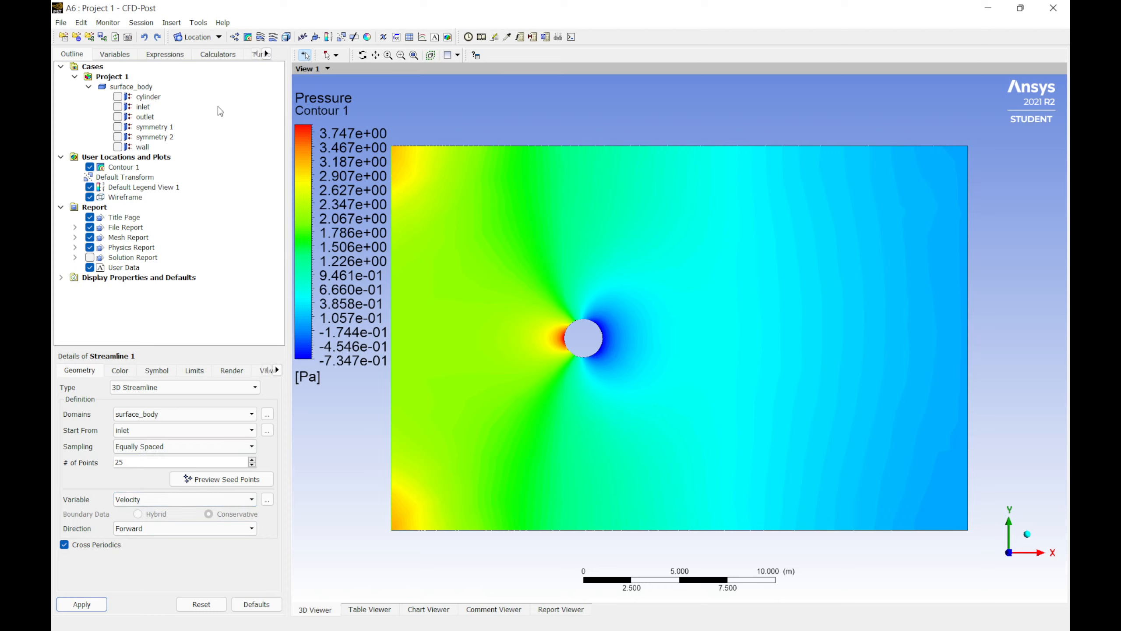
{"action": "left_click", "coordinate": [90, 166]}
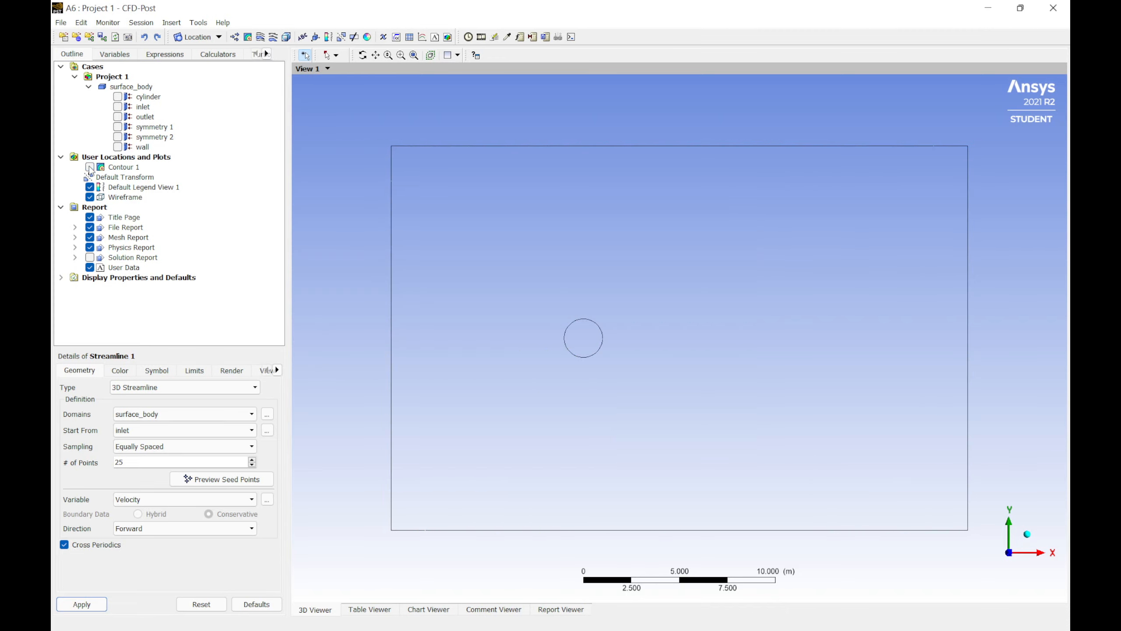
{"action": "left_click", "coordinate": [90, 607]}
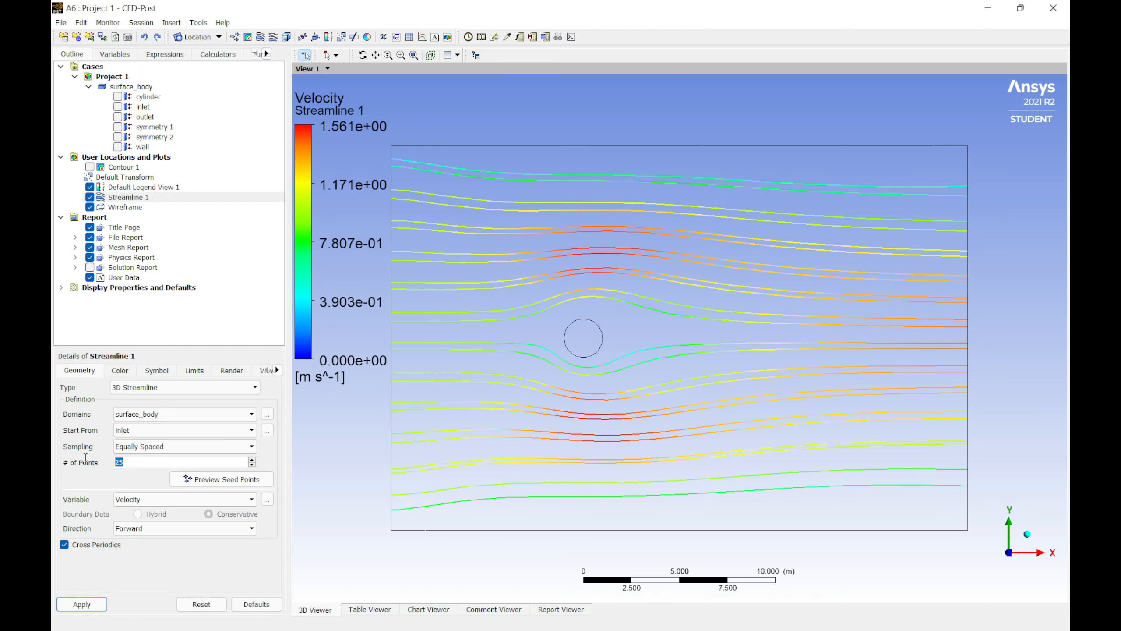
Step: Set the streamline's number of points to 100 and apply
{"action": "type", "text": "12"}
{"action": "type", "text": "00"}
{"action": "type", "text": "00"}
{"action": "left_click", "coordinate": [95, 606]}
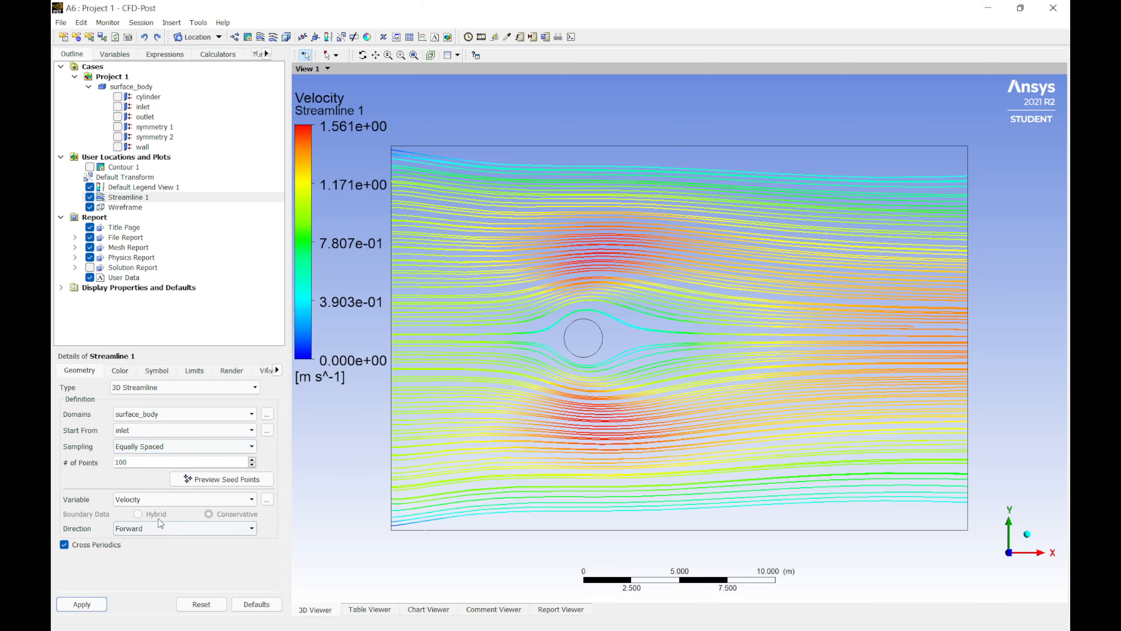
{"action": "left_click", "coordinate": [167, 499]}
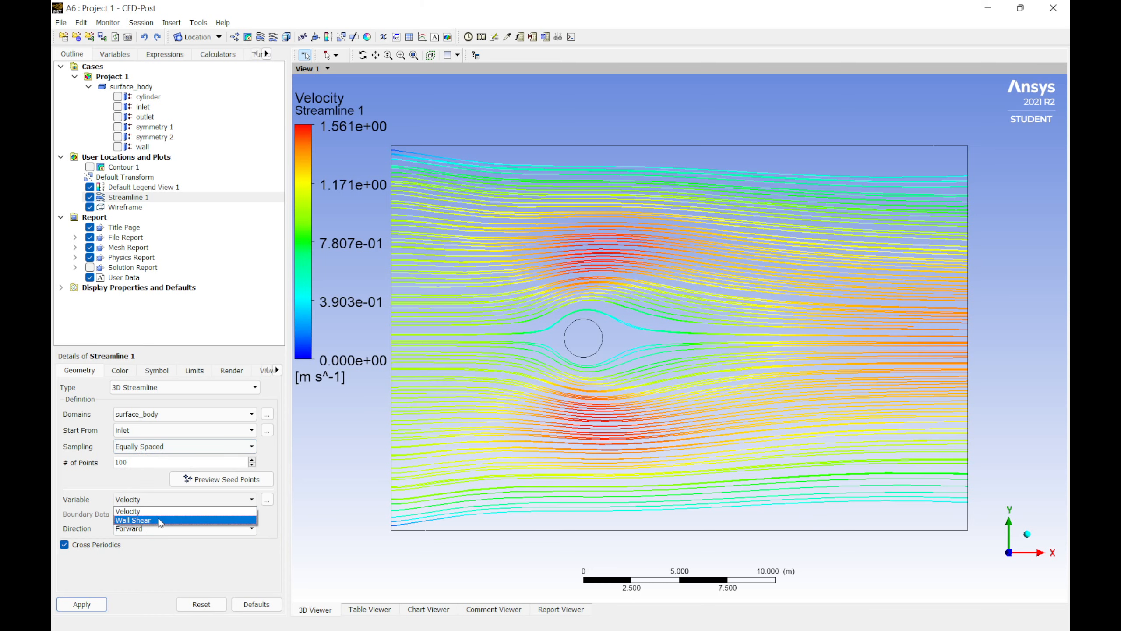
{"action": "left_click", "coordinate": [148, 500]}
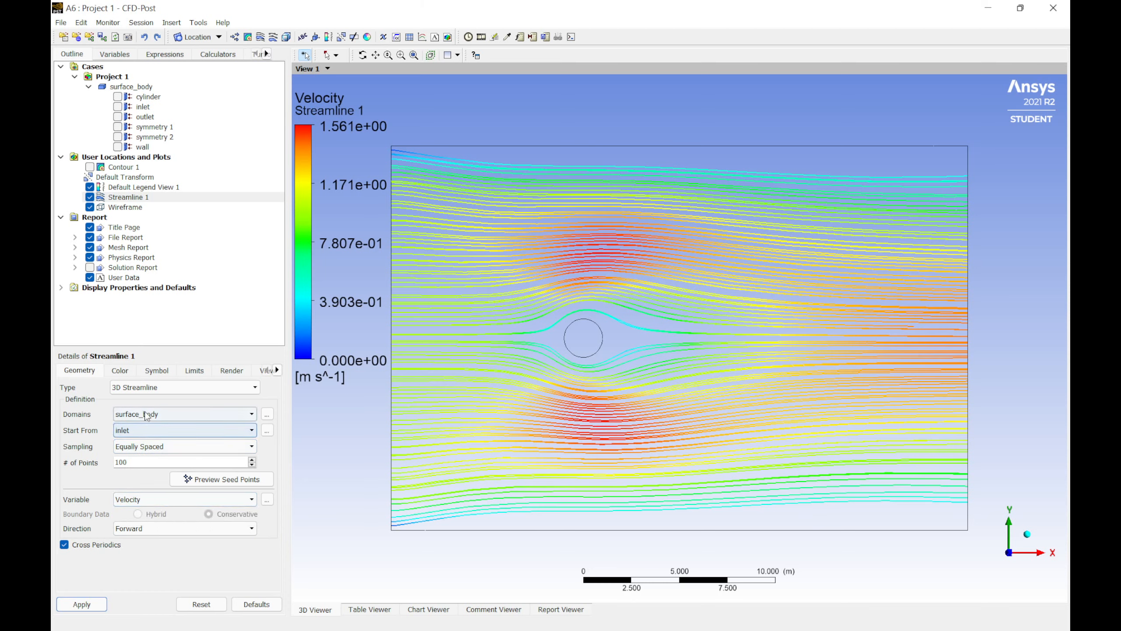
{"action": "left_click", "coordinate": [125, 371]}
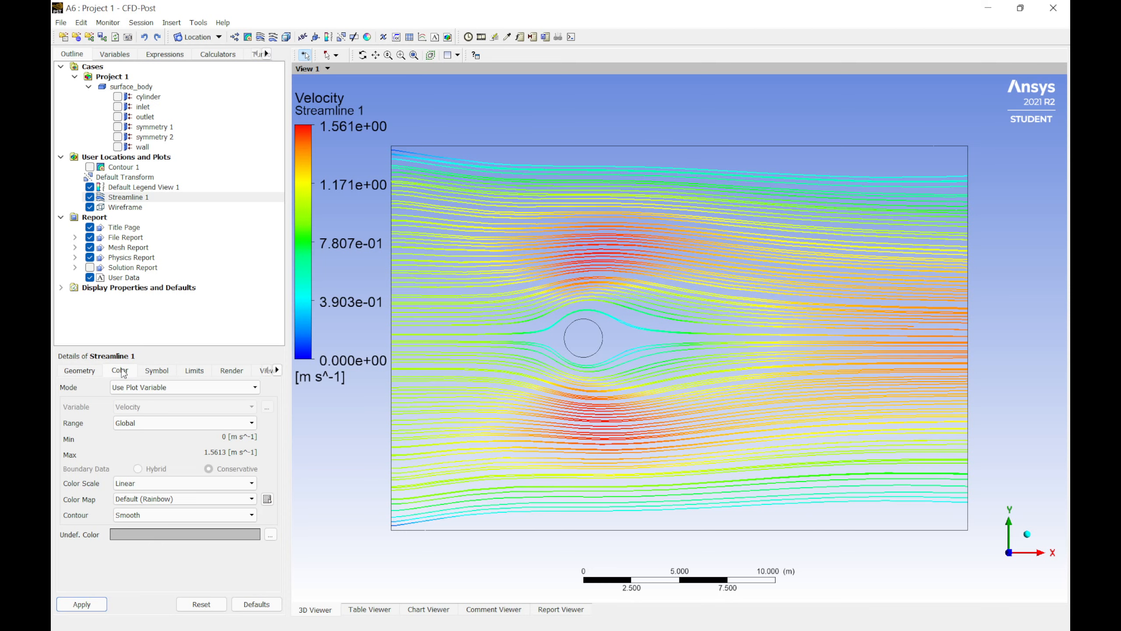
{"action": "left_click", "coordinate": [84, 371]}
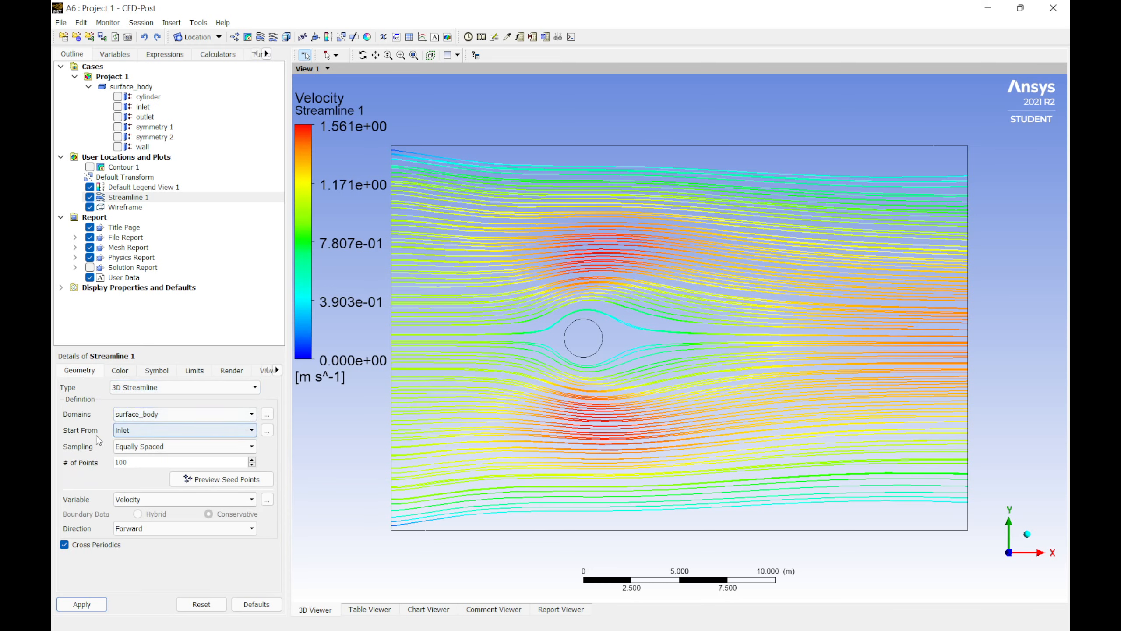
Step: Try seeding the streamline from surface_body and apply
{"action": "left_click", "coordinate": [150, 429]}
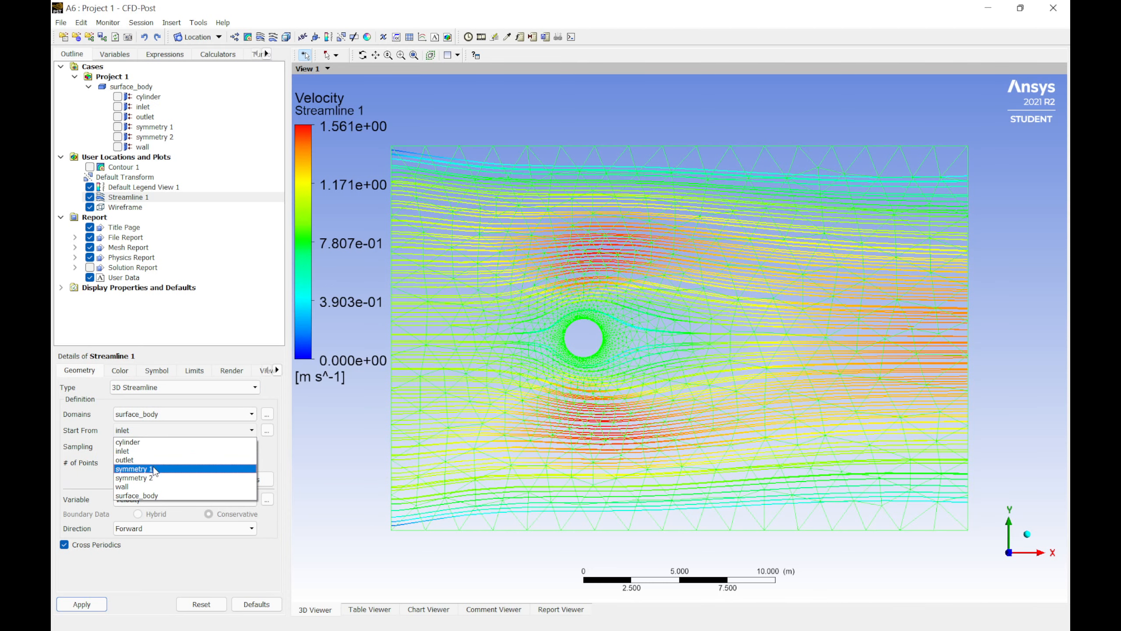
{"action": "left_click", "coordinate": [154, 495]}
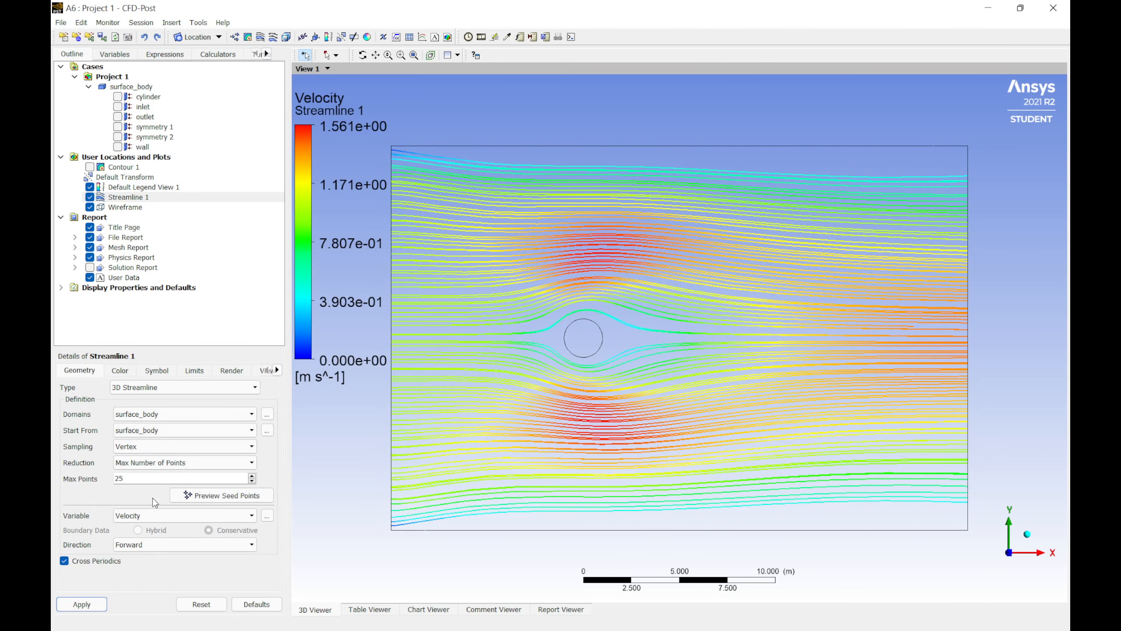
{"action": "left_click", "coordinate": [99, 605]}
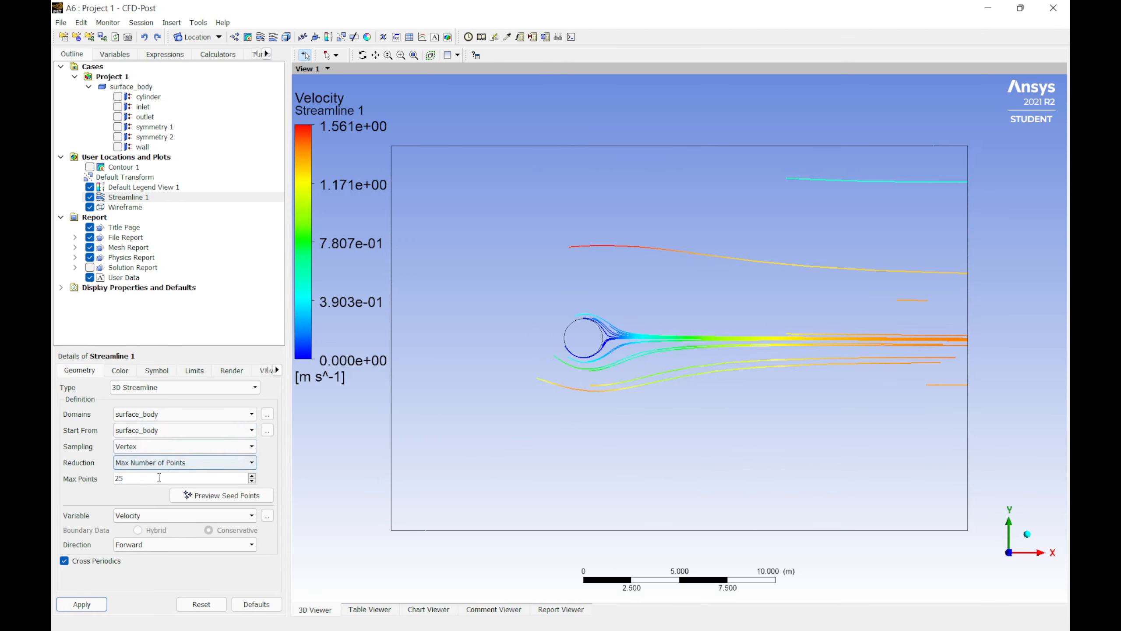
Step: Seed the streamline from symmetry 1 instead and apply
{"action": "left_click", "coordinate": [175, 435]}
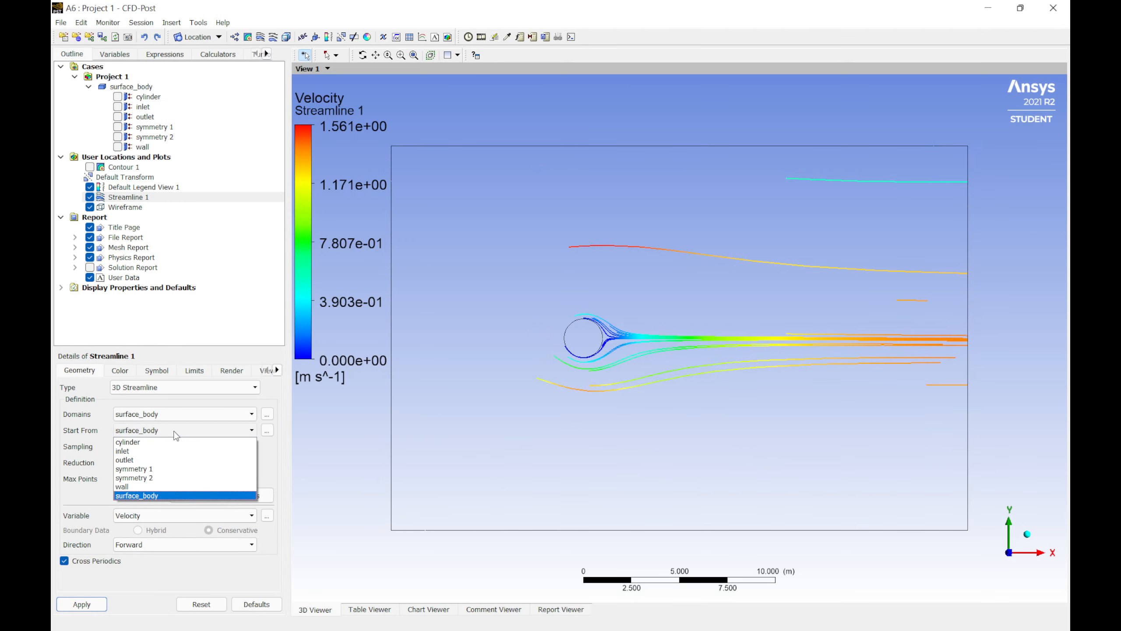
{"action": "left_click", "coordinate": [150, 468]}
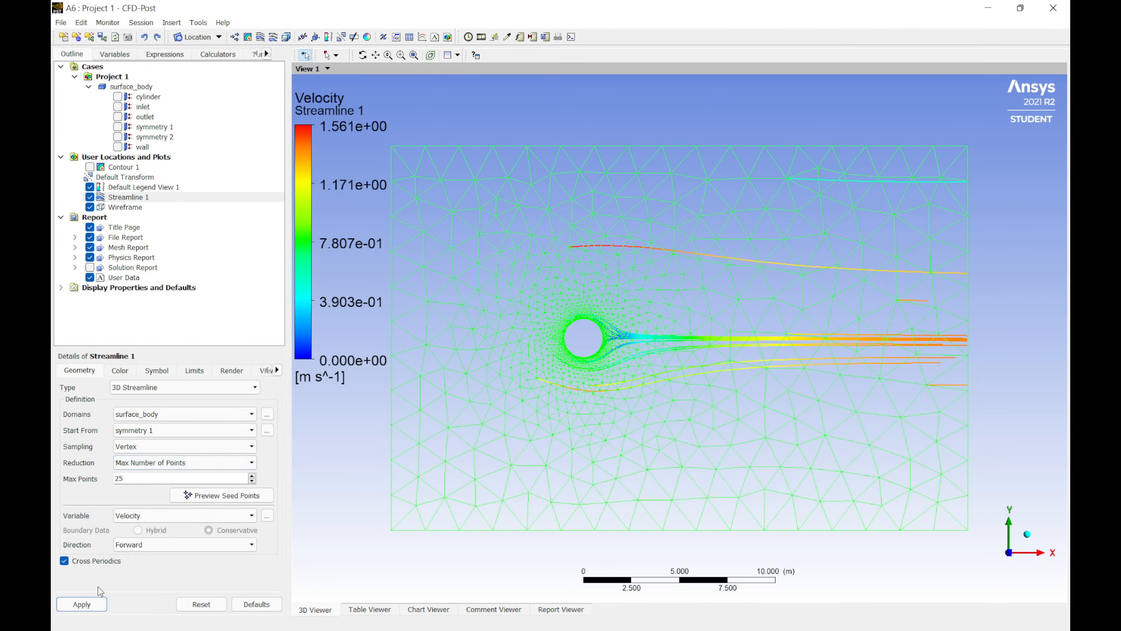
{"action": "left_click", "coordinate": [97, 603]}
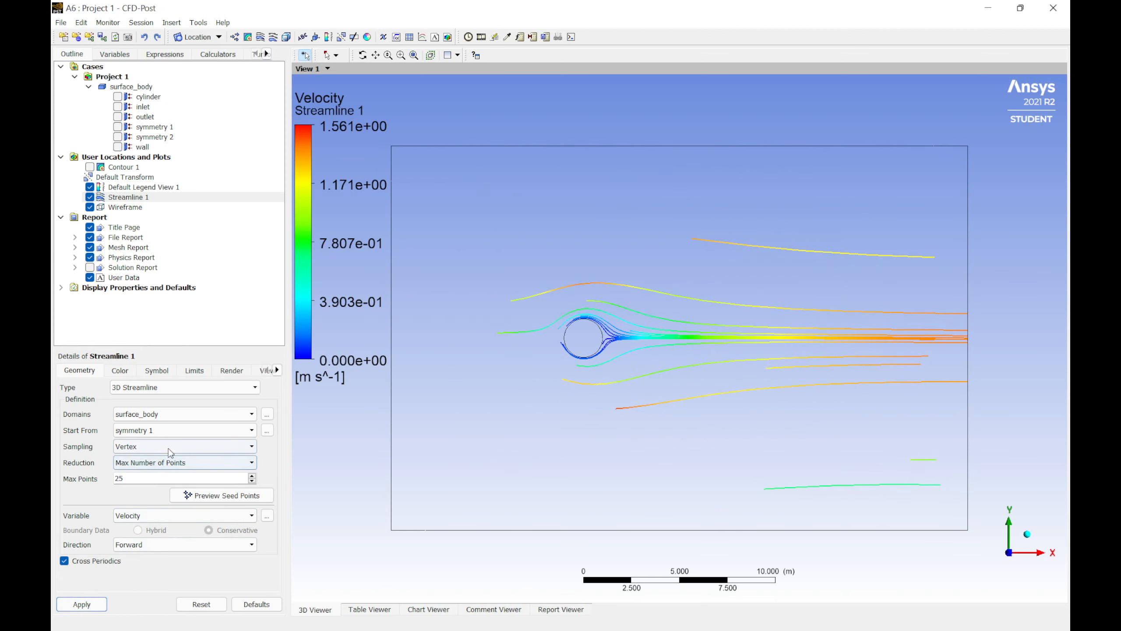
{"action": "left_click", "coordinate": [175, 434]}
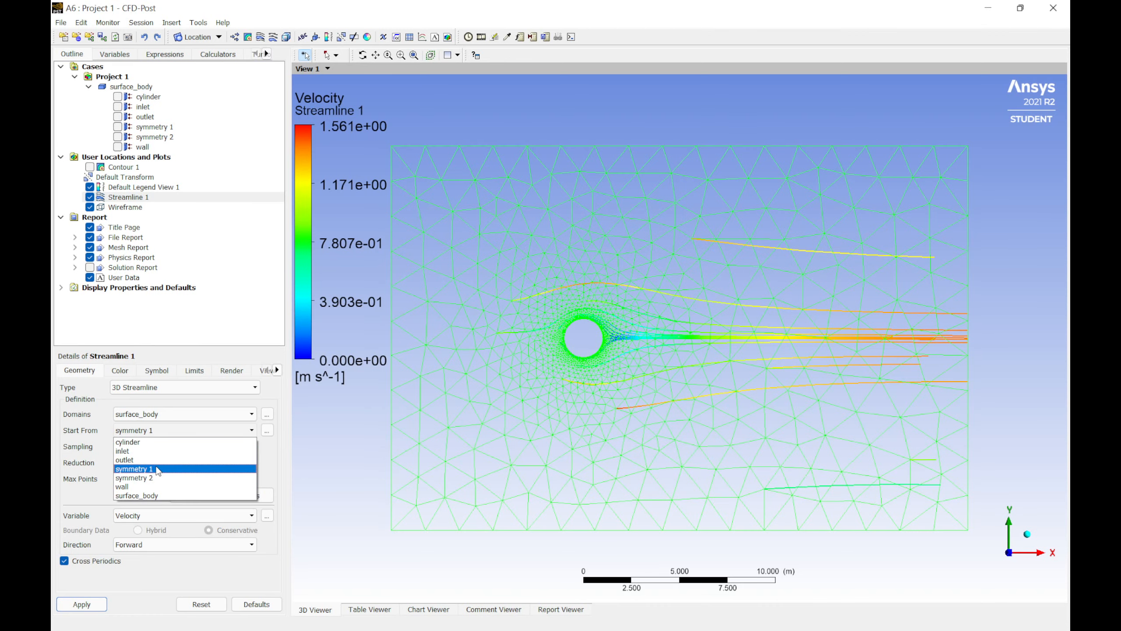
{"action": "left_click", "coordinate": [163, 468]}
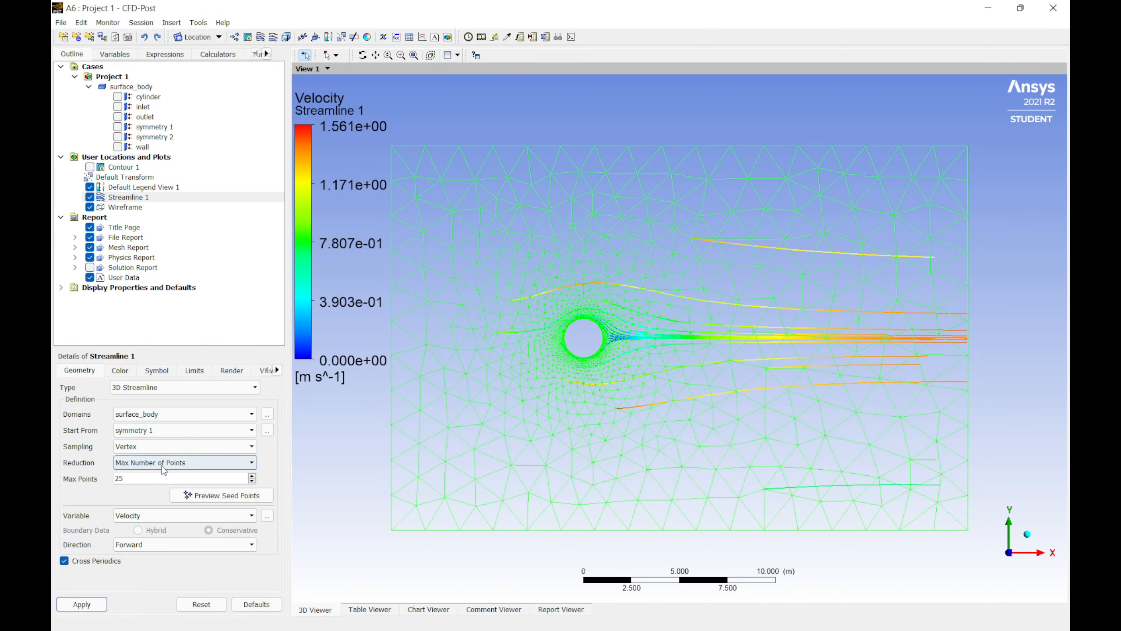
{"action": "left_click", "coordinate": [82, 603]}
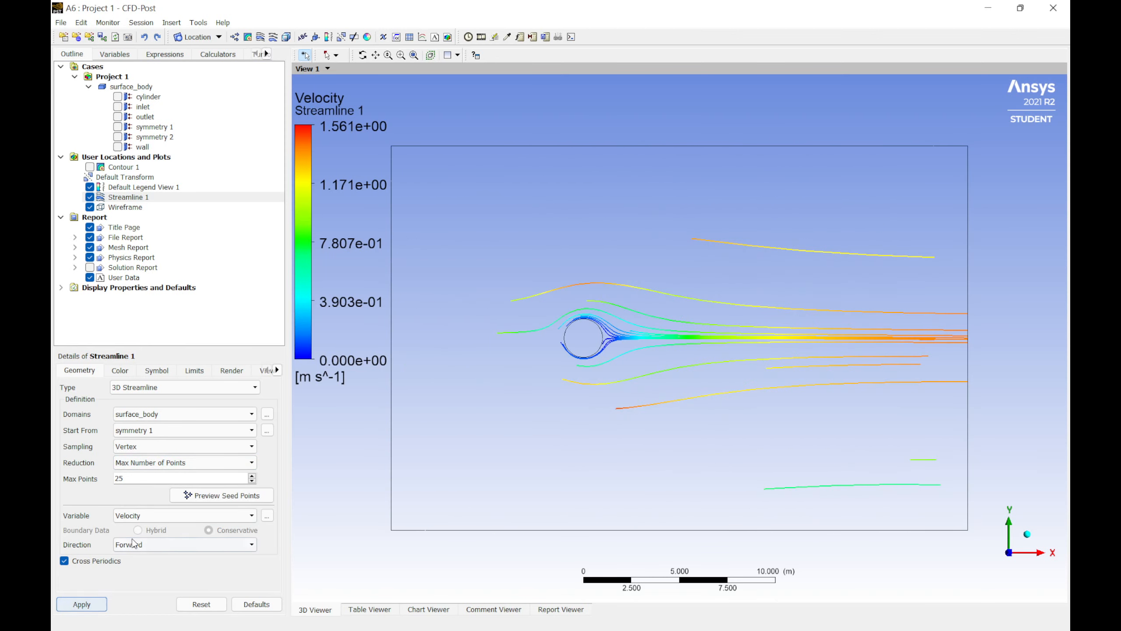
Step: Set the streamline's maximum points to 100 and apply
{"action": "left_click", "coordinate": [145, 477]}
{"action": "left_click_drag", "start_coordinate": [145, 478], "coordinate": [110, 473]}
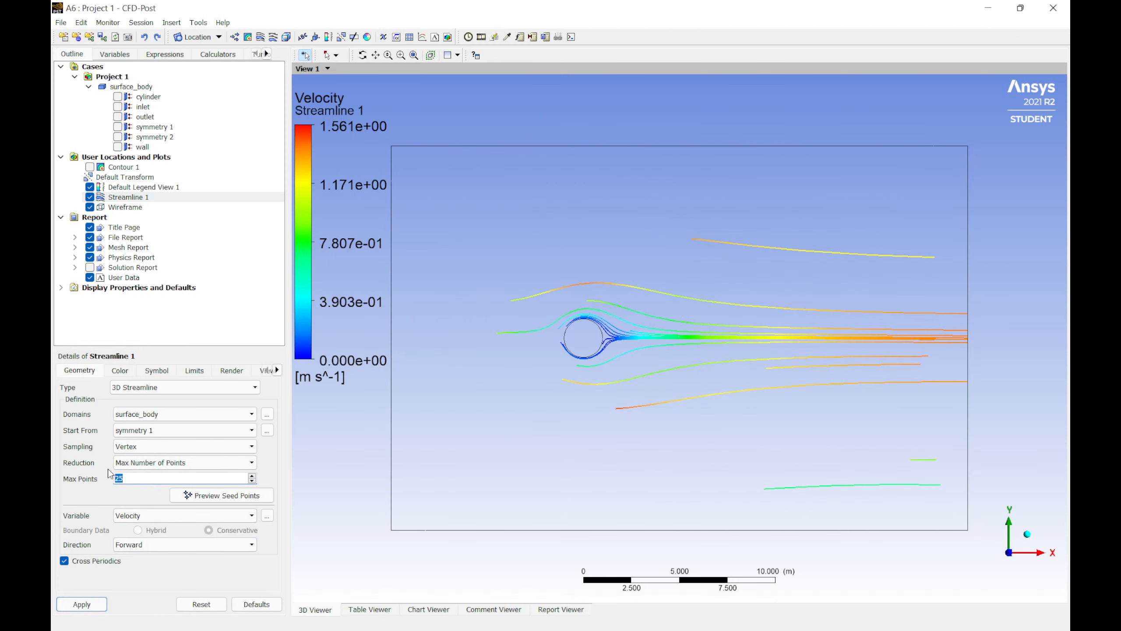
{"action": "type", "text": "100"}
{"action": "left_click", "coordinate": [91, 602]}
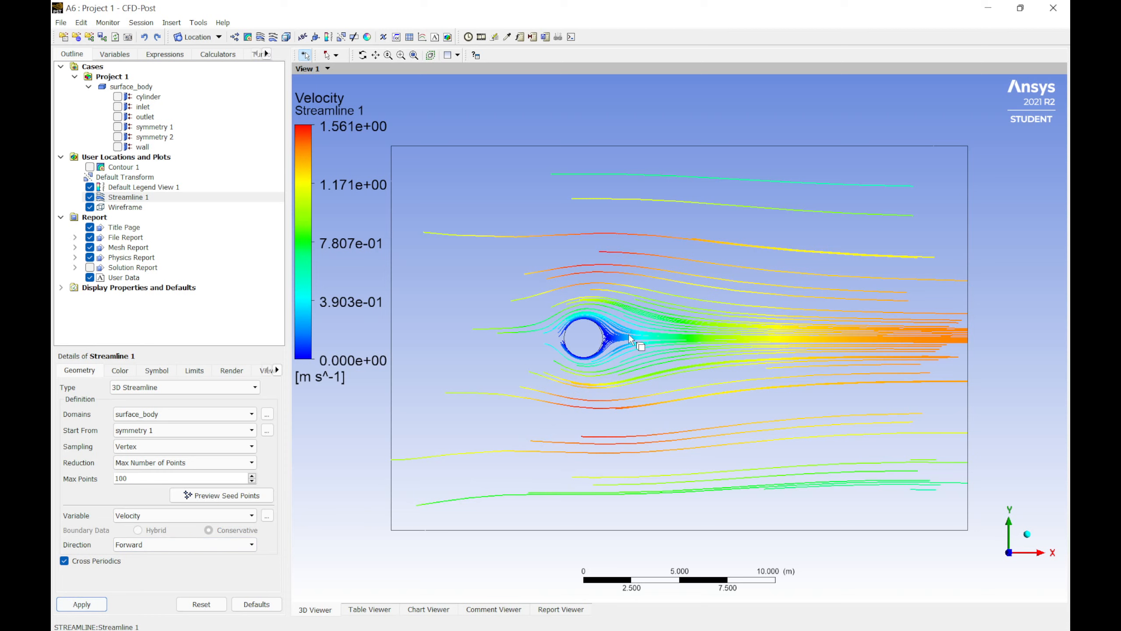
Step: Set the streamline's maximum points to 500 and apply
{"action": "left_click_drag", "start_coordinate": [145, 479], "coordinate": [81, 476]}
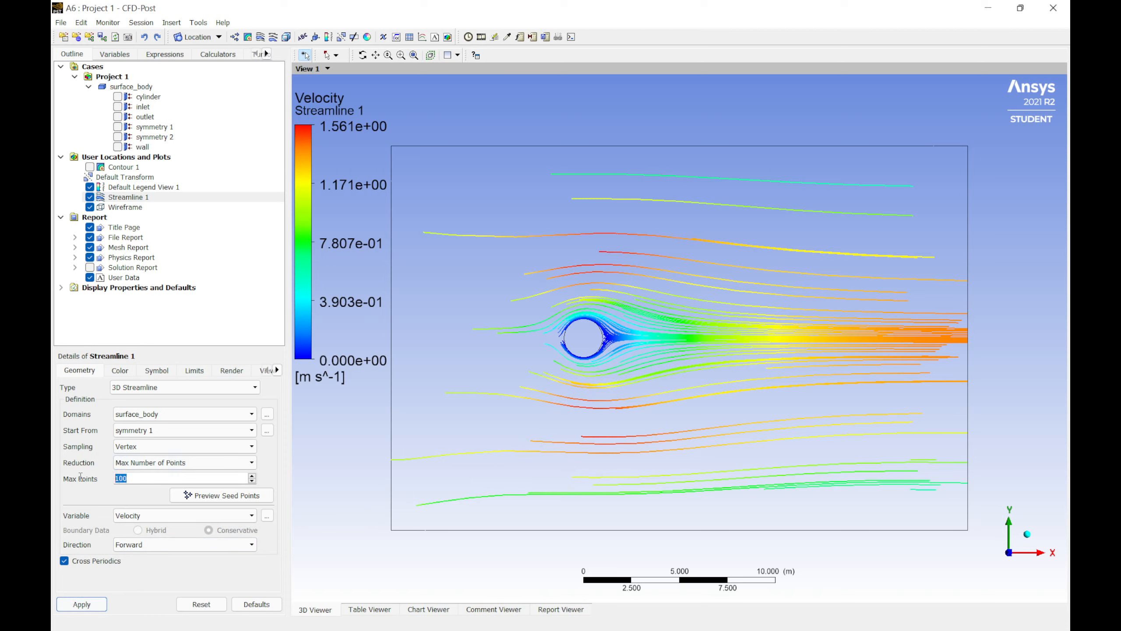
{"action": "type", "text": "5"}
{"action": "left_click", "coordinate": [86, 604]}
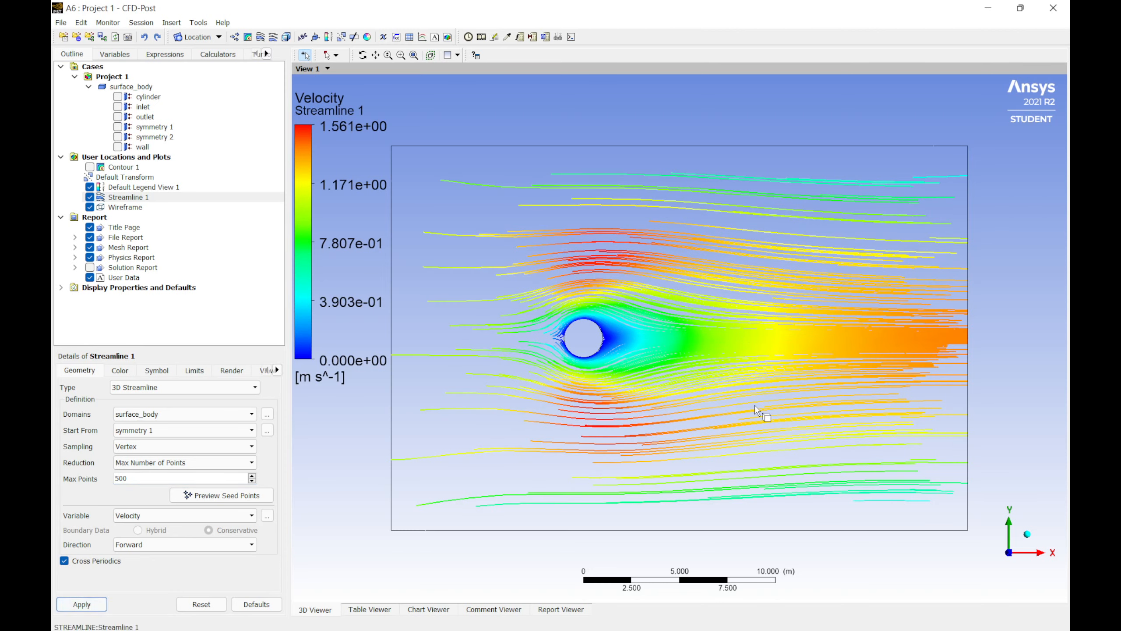
Step: Zoom and pan around the cylinder to examine the streamlines in its wake
{"action": "scroll", "coordinate": [612, 349], "scroll_direction": "up", "scroll_amount": 5}
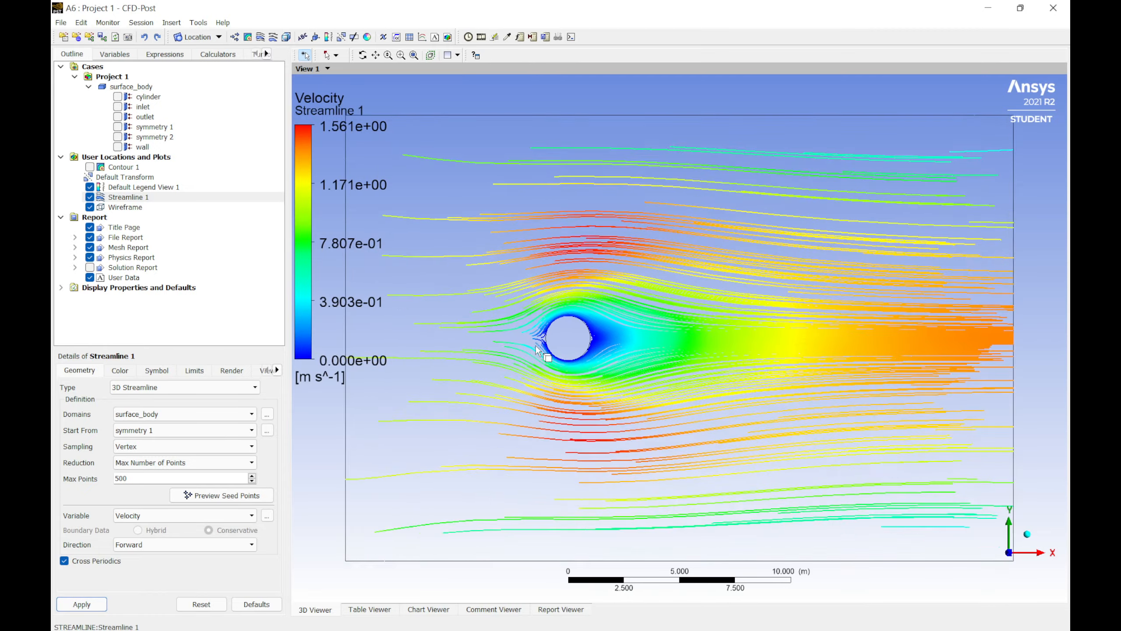
{"action": "scroll", "coordinate": [548, 329], "scroll_direction": "up", "scroll_amount": 1}
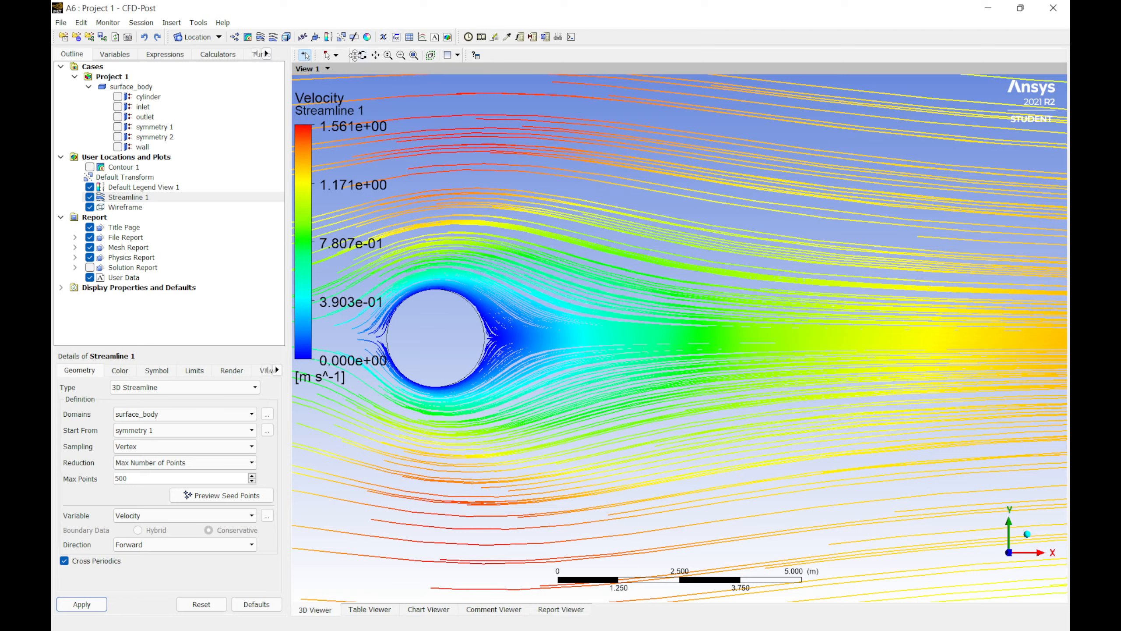
{"action": "left_click", "coordinate": [376, 55]}
{"action": "left_click_drag", "start_coordinate": [496, 283], "coordinate": [655, 249]}
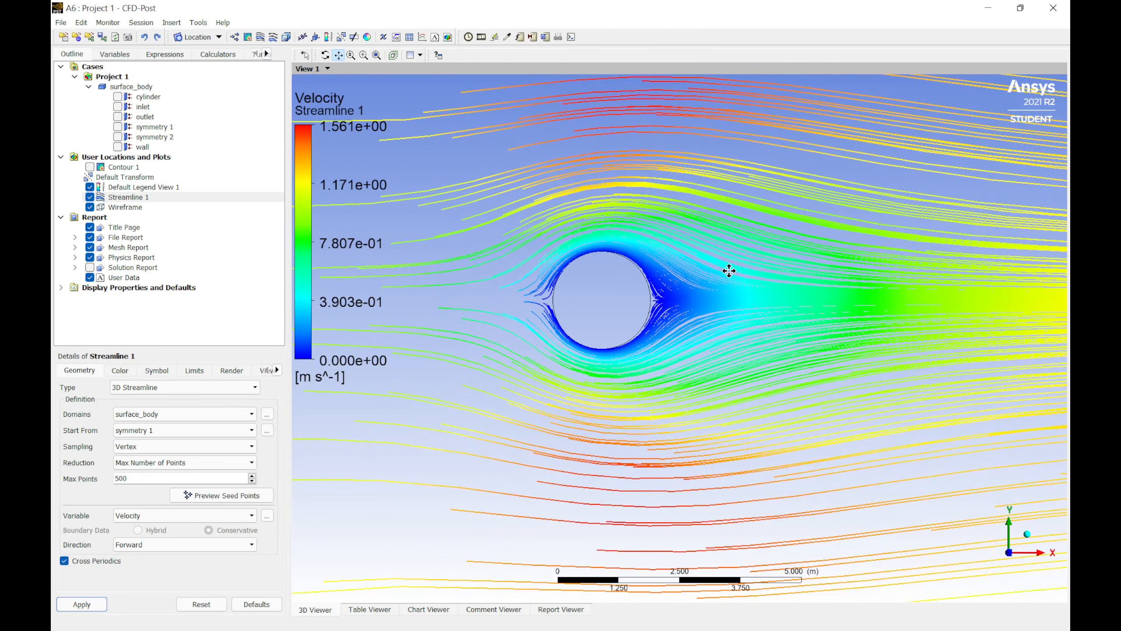
{"action": "scroll", "coordinate": [728, 270], "scroll_direction": "up", "scroll_amount": 5}
{"action": "scroll", "coordinate": [718, 261], "scroll_direction": "up", "scroll_amount": 1}
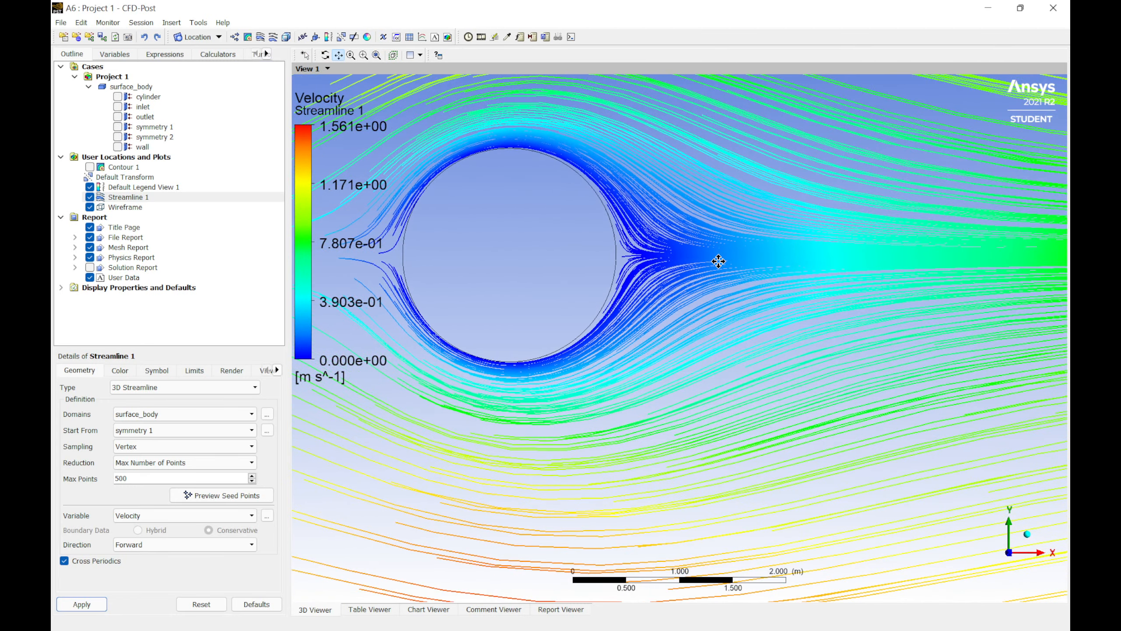
{"action": "scroll", "coordinate": [718, 261], "scroll_direction": "down", "scroll_amount": 8}
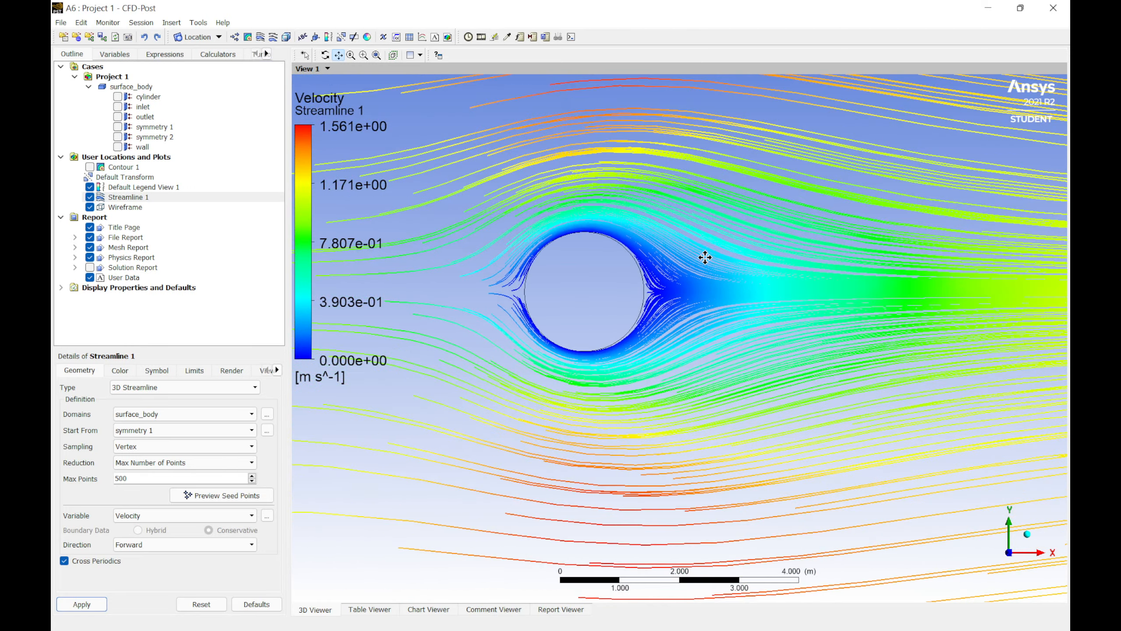
{"action": "scroll", "coordinate": [699, 261], "scroll_direction": "down", "scroll_amount": 4}
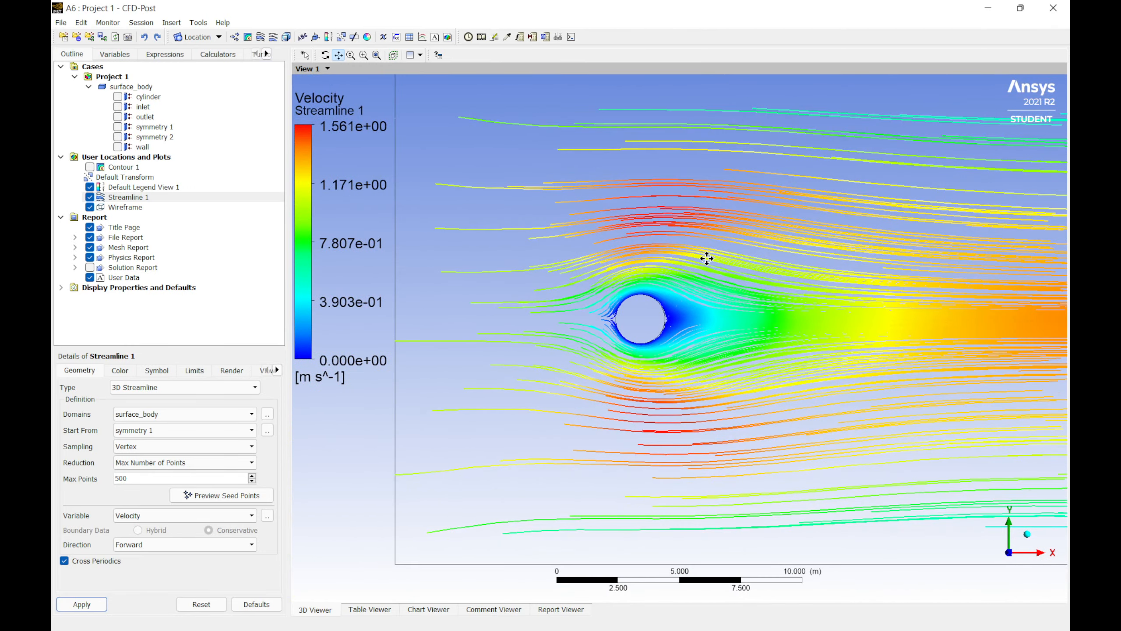
{"action": "scroll", "coordinate": [776, 248], "scroll_direction": "down", "scroll_amount": 4}
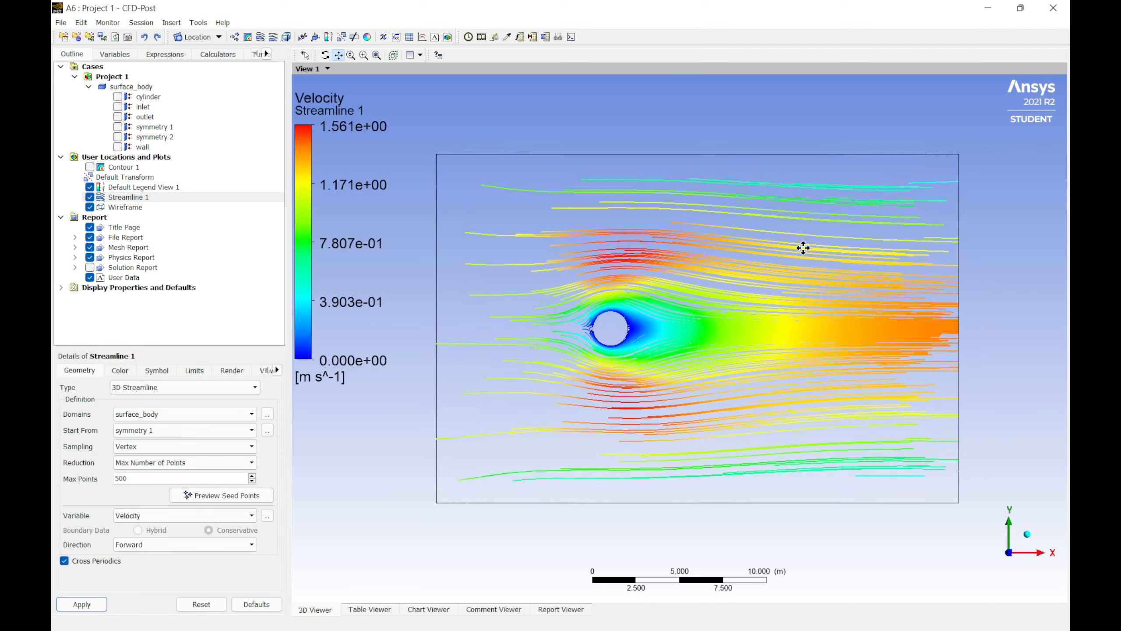
{"action": "left_click_drag", "start_coordinate": [800, 232], "coordinate": [811, 236]}
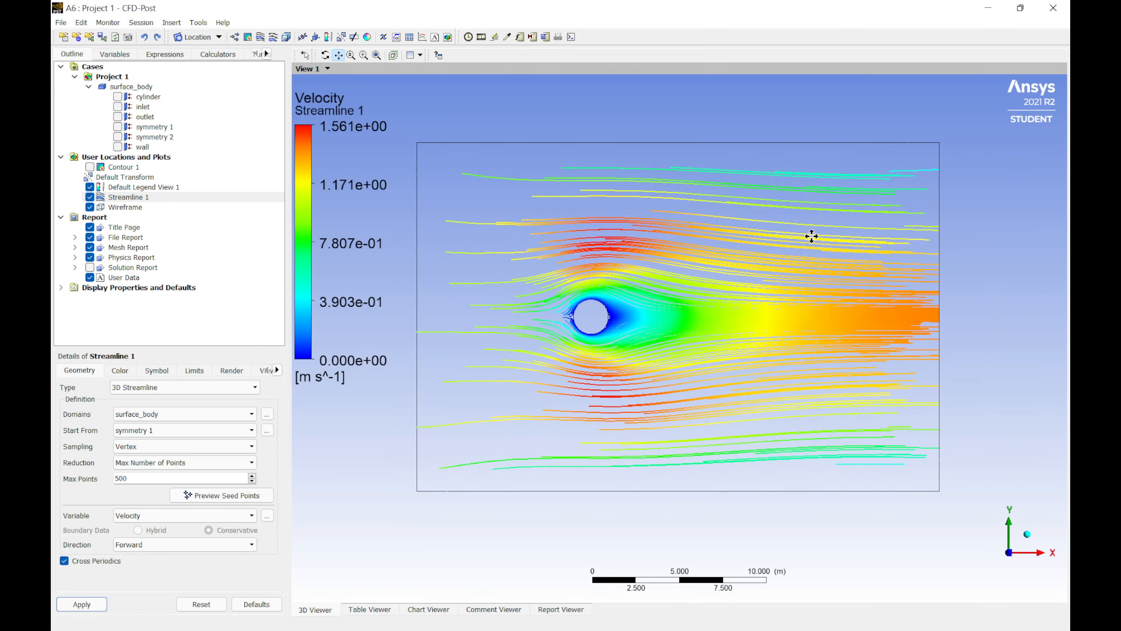